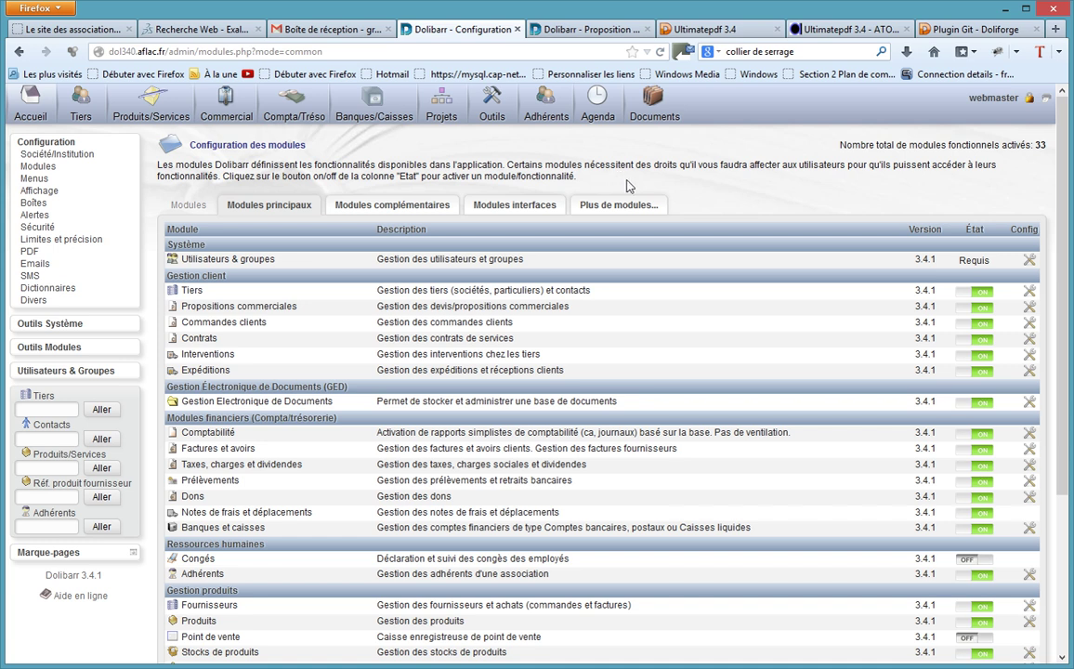
Review the Ultimatepdf 3.4 product pages on Dolistore and Atoo-net, and return to the commercial proposal in Dolibarr.
{"action": "left_click", "coordinate": [714, 30]}
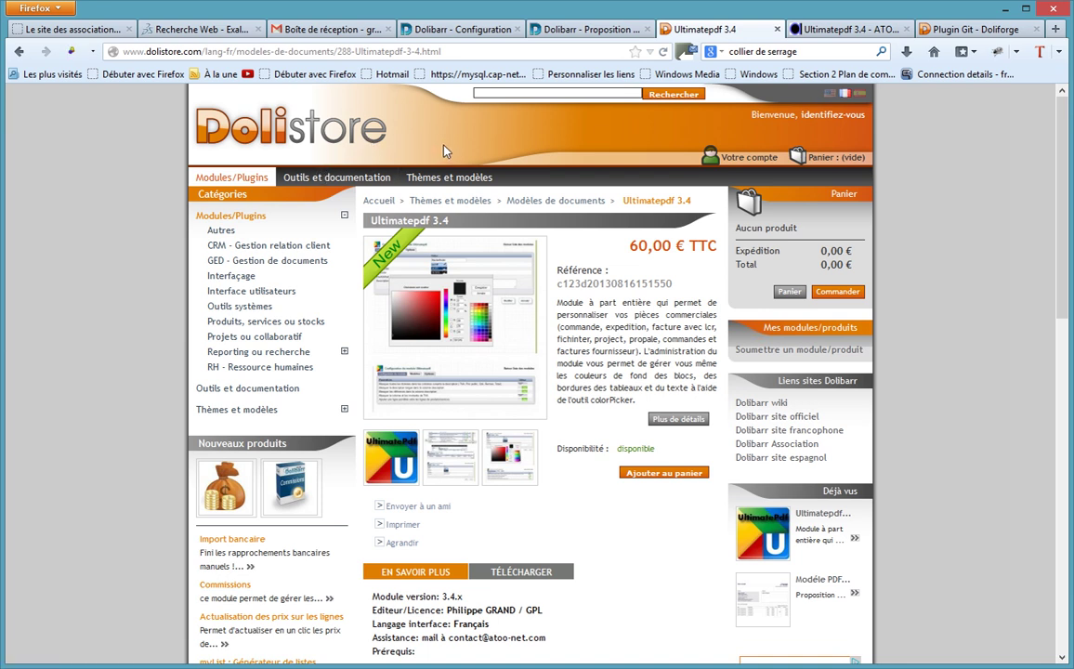
{"action": "left_click", "coordinate": [843, 30]}
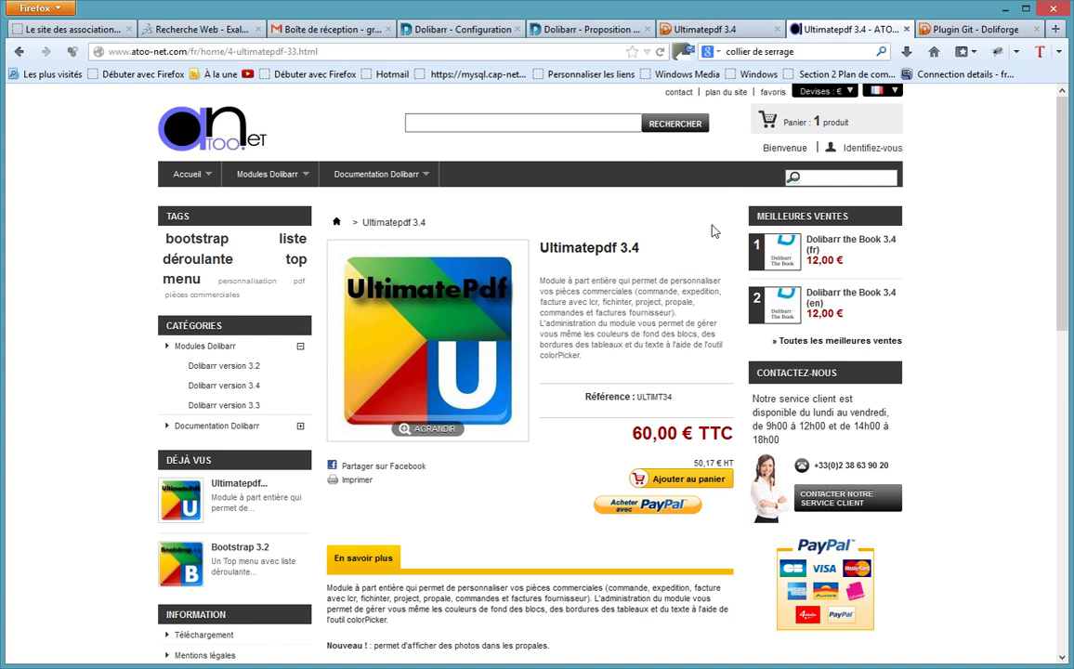
{"action": "left_click", "coordinate": [521, 29]}
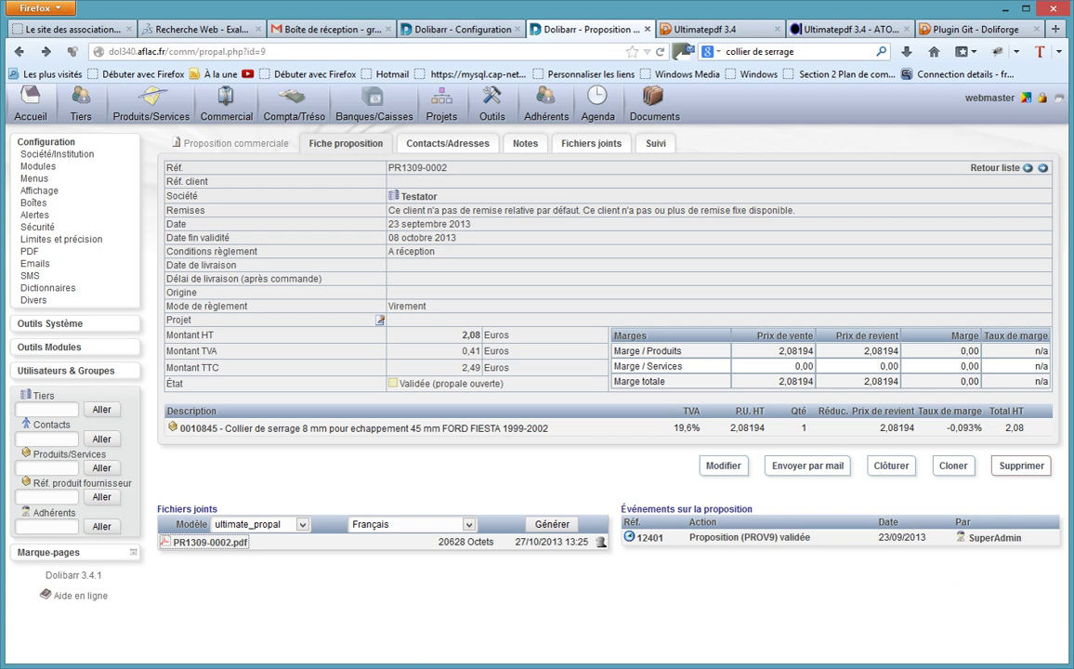
Switch to FileZilla and go up from the remote ultimatepdf folder to the httpdocs folder.
{"action": "key", "text": "alt+Tab"}
{"action": "left_click_drag", "start_coordinate": [666, 195], "coordinate": [689, 48]}
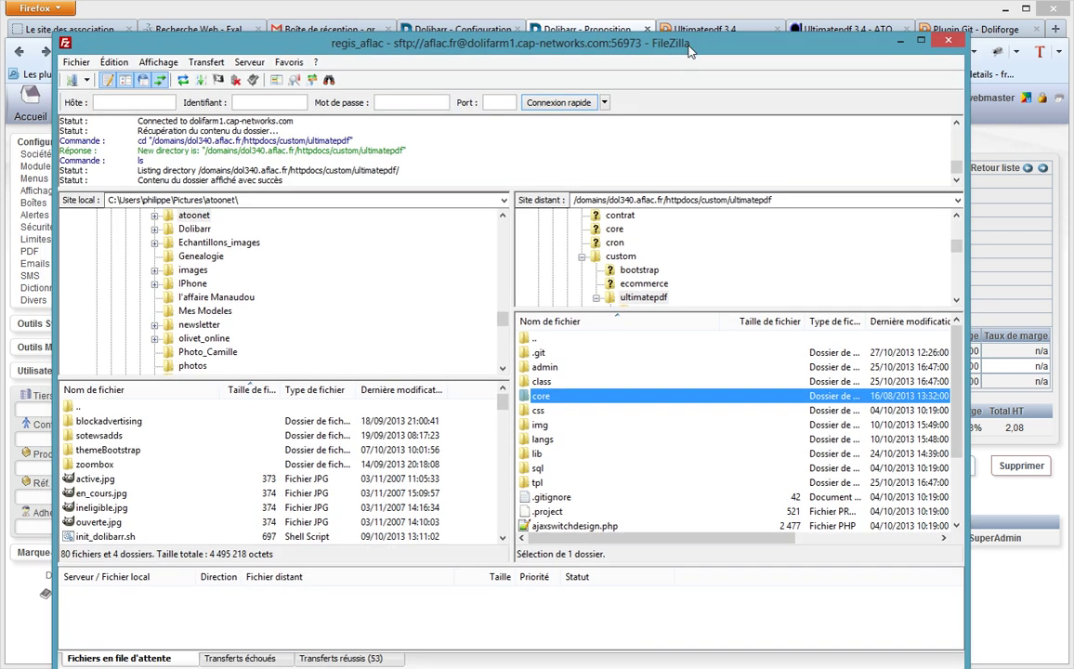
{"action": "double_click", "coordinate": [528, 339]}
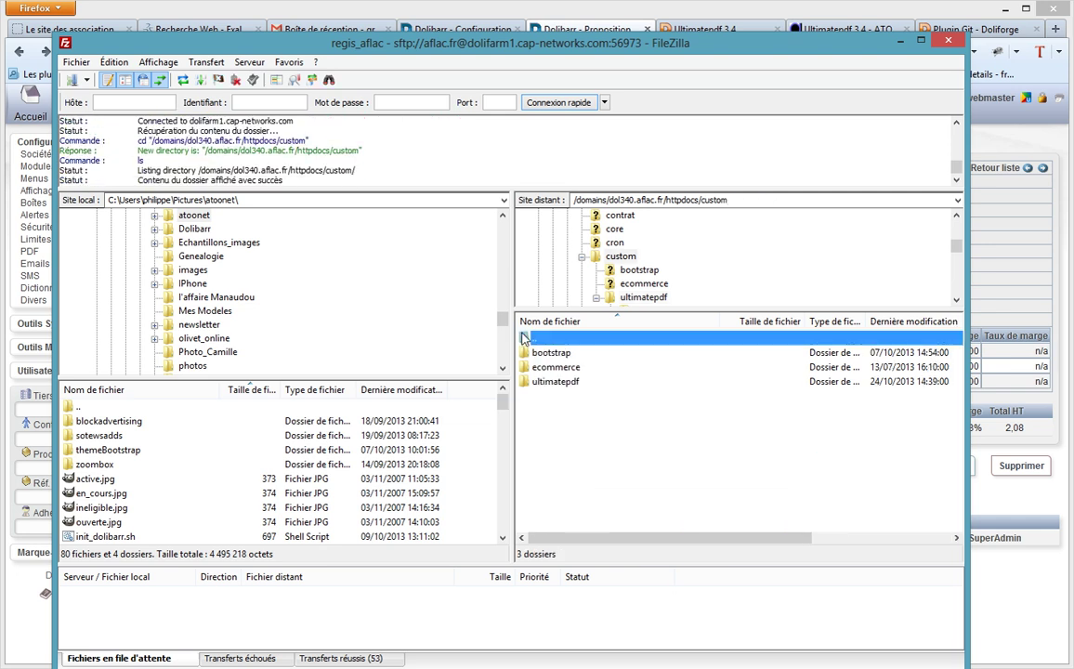
{"action": "double_click", "coordinate": [526, 339]}
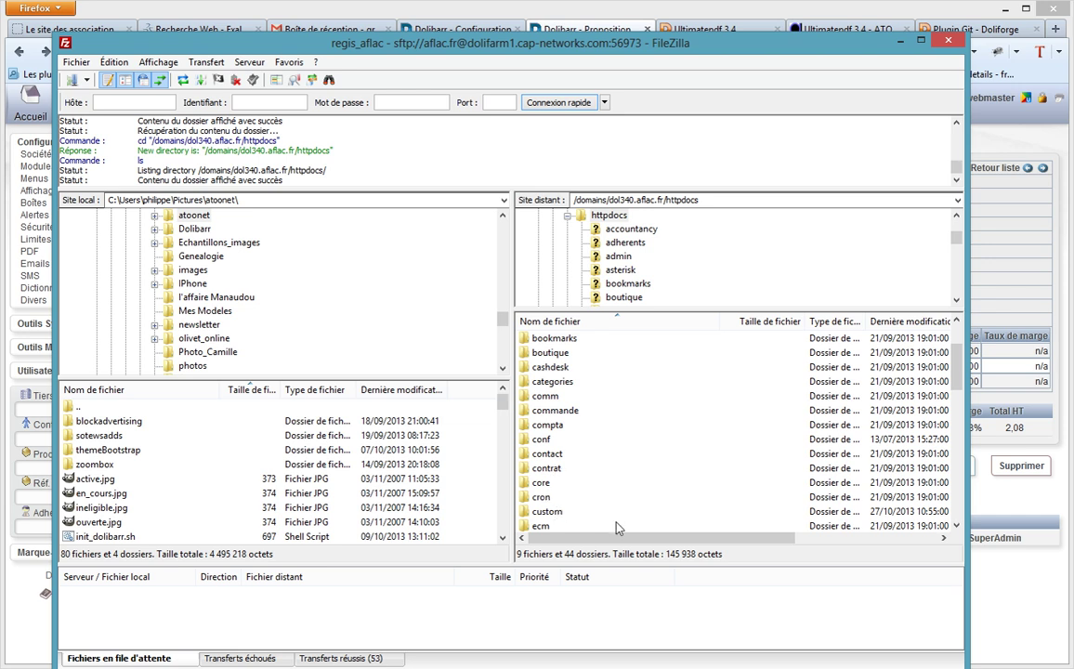
Open conf.php from the local C:\wamp\www\dolibarr_3.4_backported\htdocs\conf folder in Notepad++.
{"action": "left_click", "coordinate": [1011, 668]}
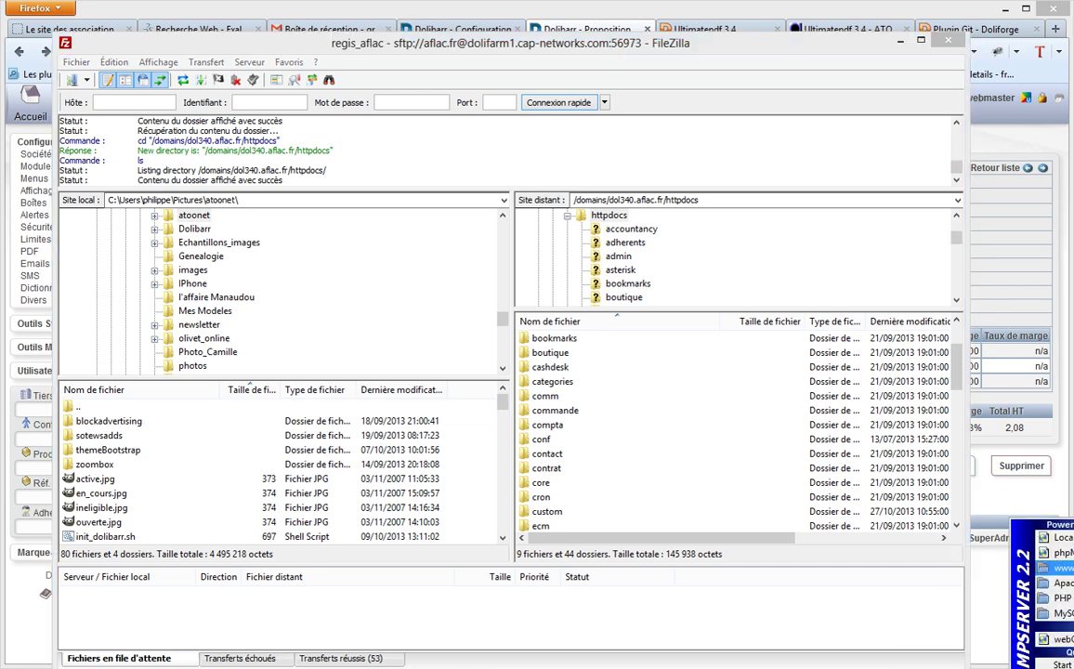
{"action": "left_click", "coordinate": [1061, 568]}
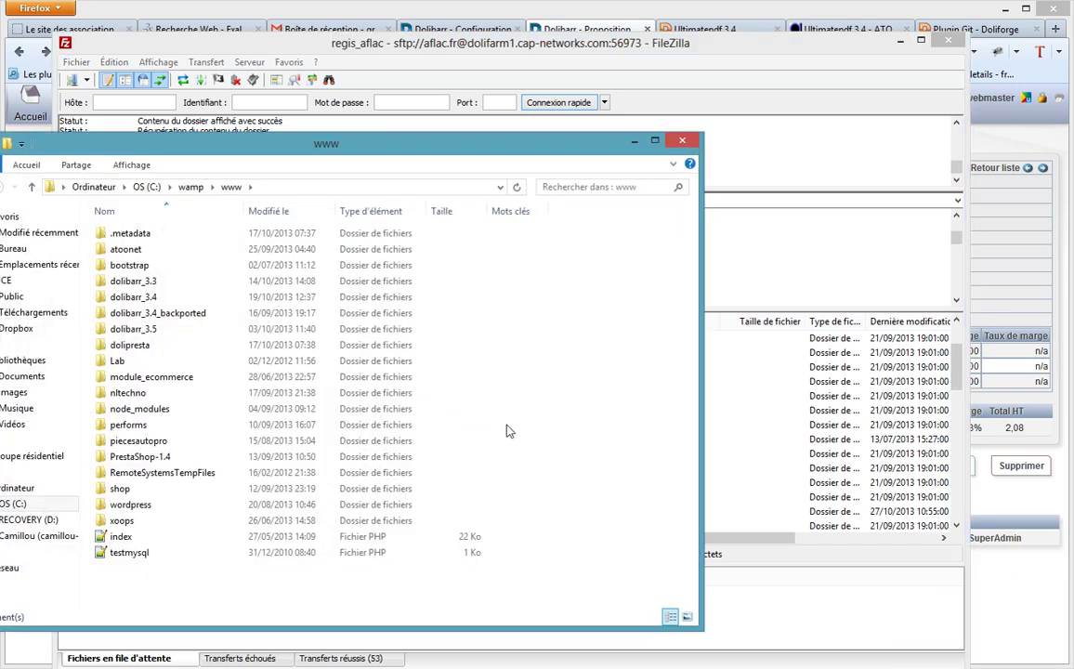
{"action": "double_click", "coordinate": [102, 315]}
{"action": "left_click", "coordinate": [102, 315]}
{"action": "double_click", "coordinate": [103, 314]}
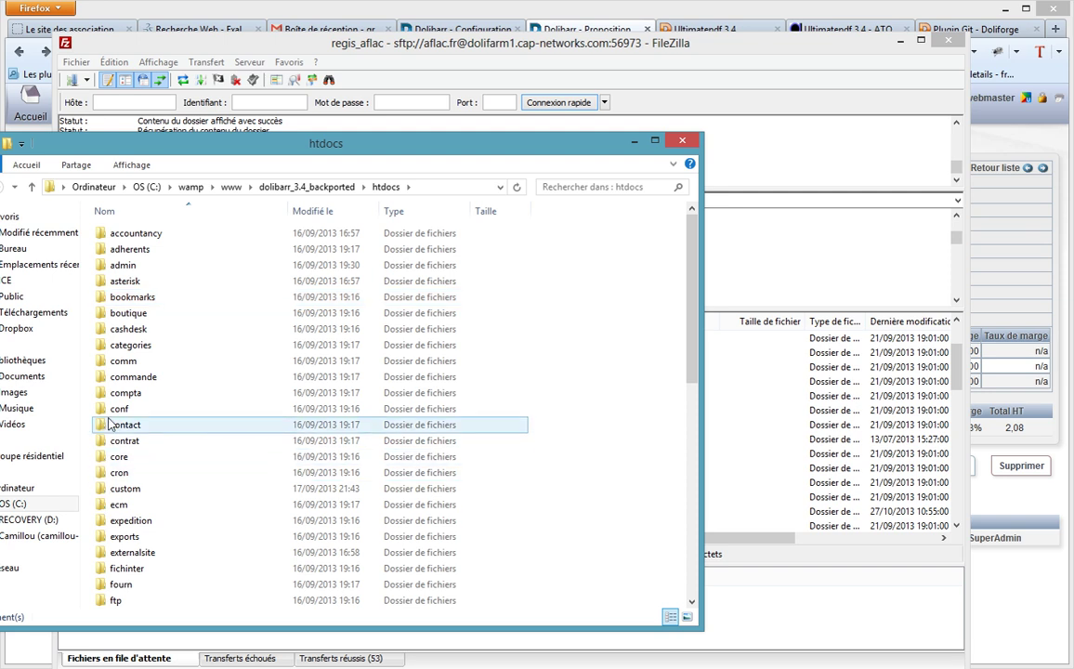
{"action": "double_click", "coordinate": [101, 410]}
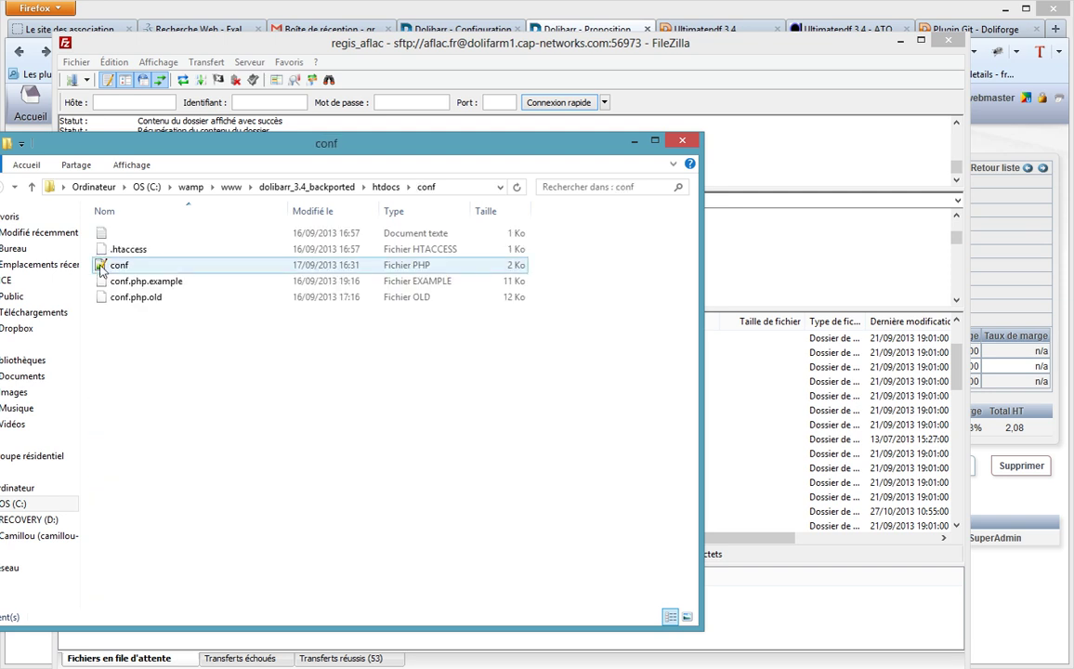
{"action": "right_click", "coordinate": [102, 266]}
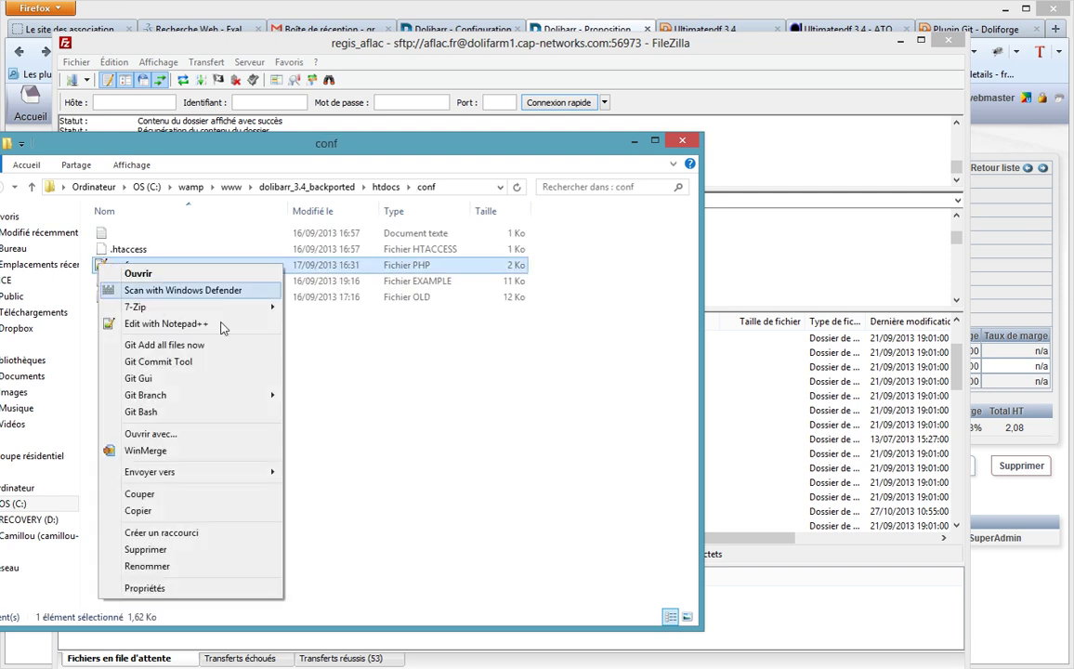
{"action": "left_click", "coordinate": [168, 323]}
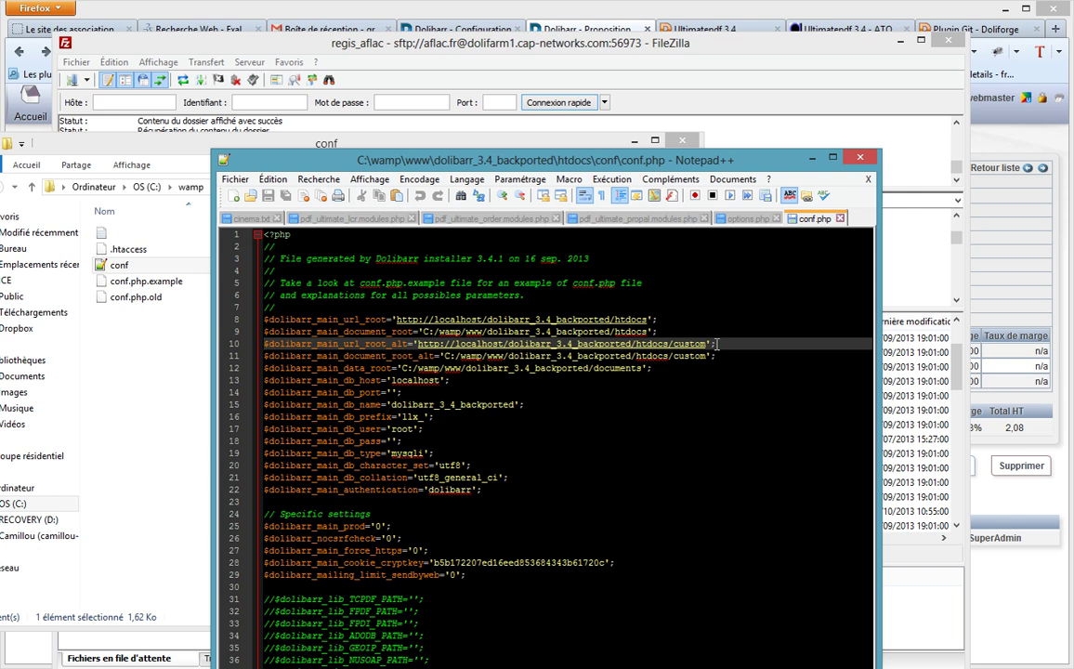
Examine the $dolibarr_main_url_root_alt and $dolibarr_main_document_root_alt lines and the header comments in conf.php, and minimize the editor.
{"action": "left_click_drag", "start_coordinate": [718, 344], "coordinate": [718, 354]}
{"action": "key", "text": "Up"}
{"action": "key", "text": "Up"}
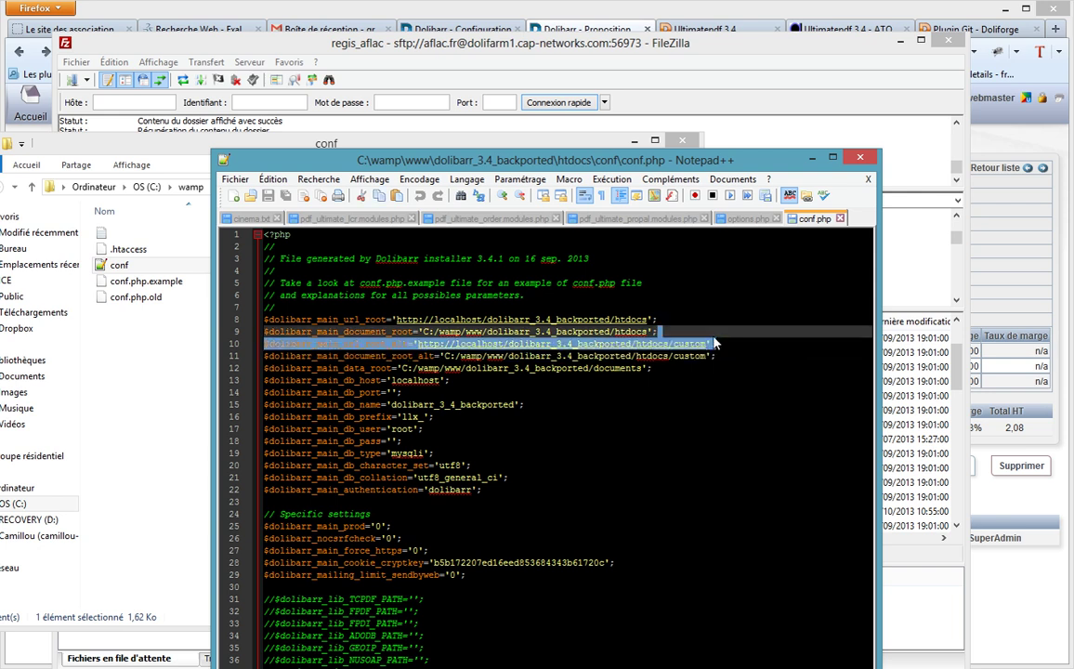
{"action": "key", "text": "Down"}
{"action": "key", "text": "Down"}
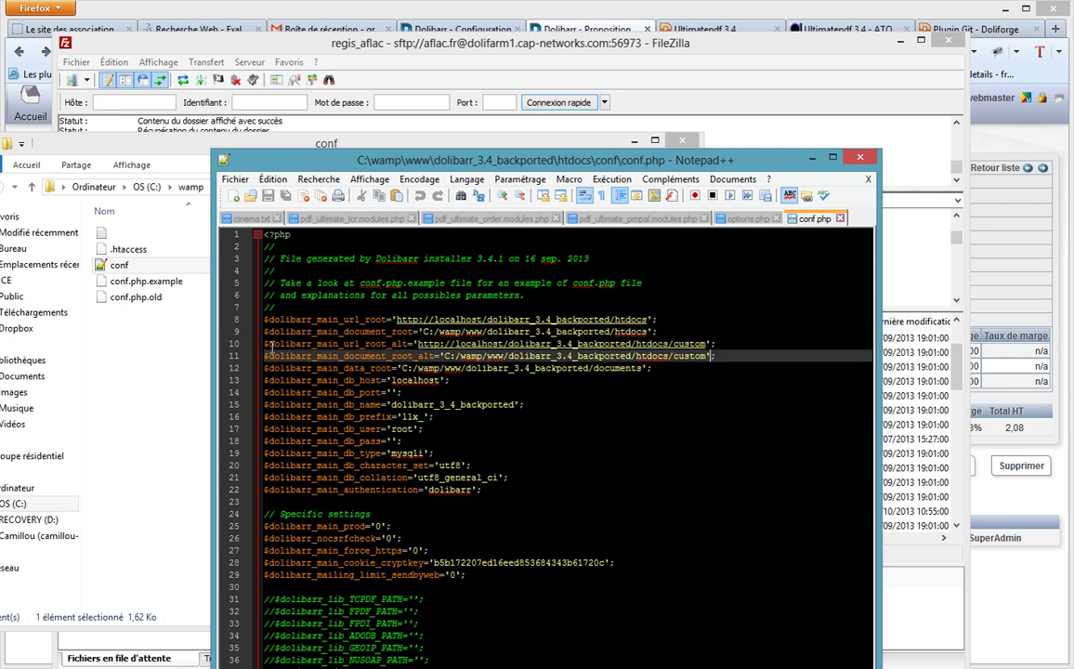
{"action": "left_click", "coordinate": [265, 343]}
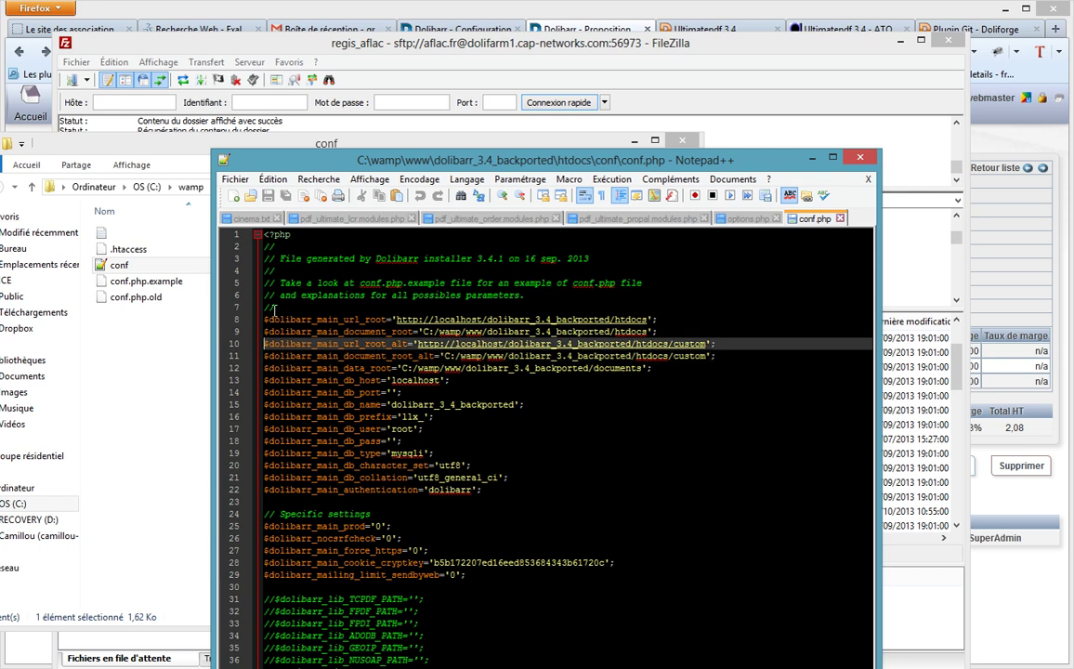
{"action": "double_click", "coordinate": [276, 307]}
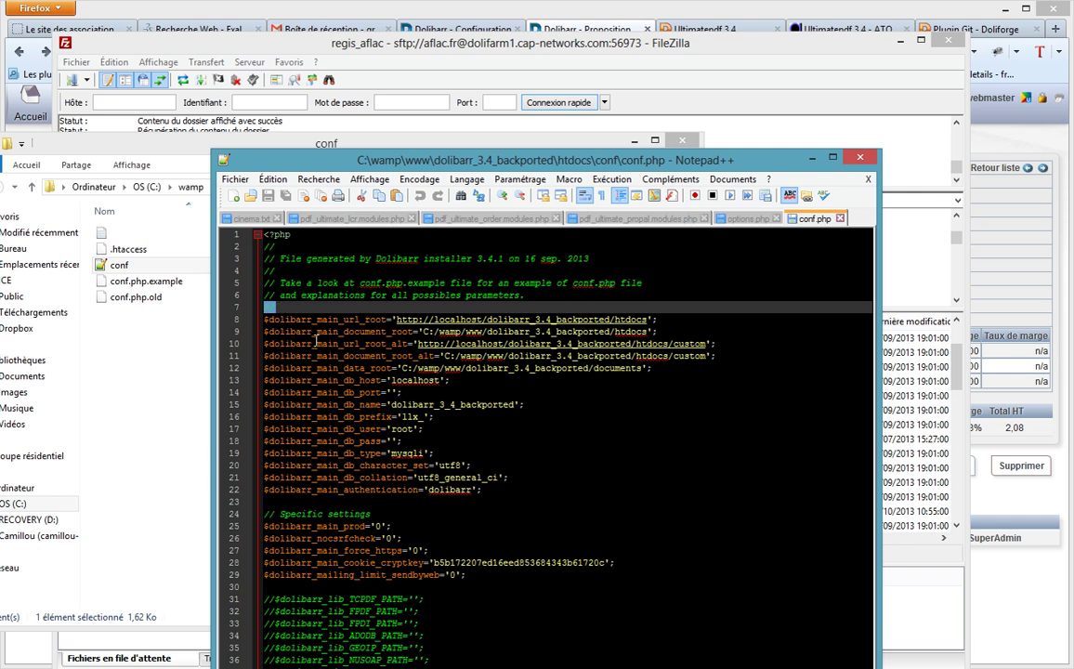
{"action": "left_click_drag", "start_coordinate": [280, 295], "coordinate": [516, 295]}
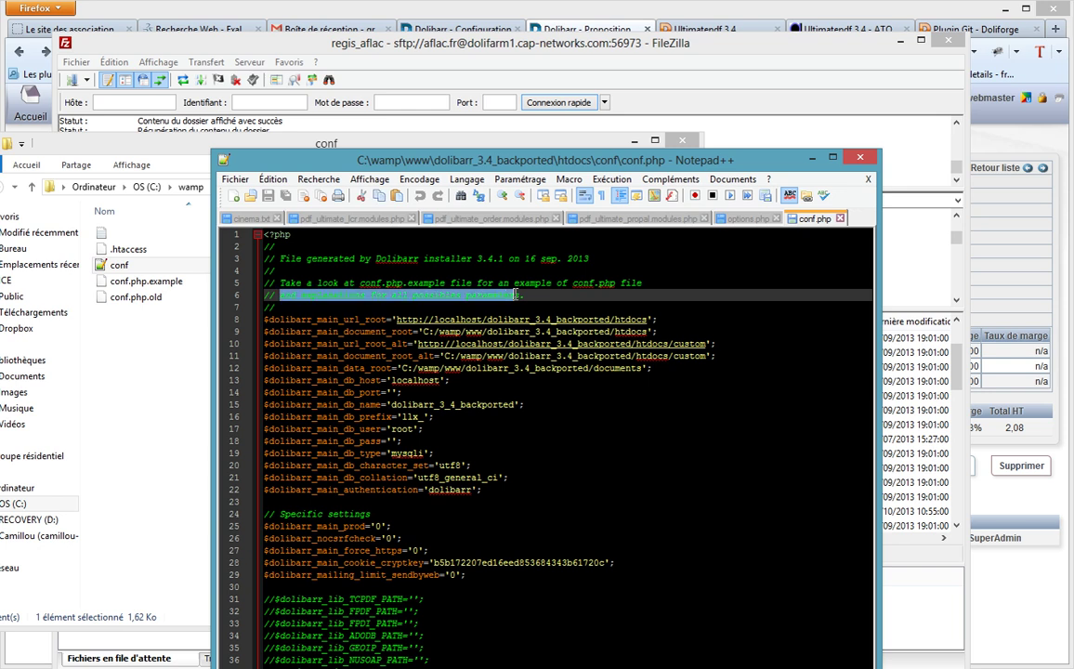
{"action": "left_click", "coordinate": [588, 295]}
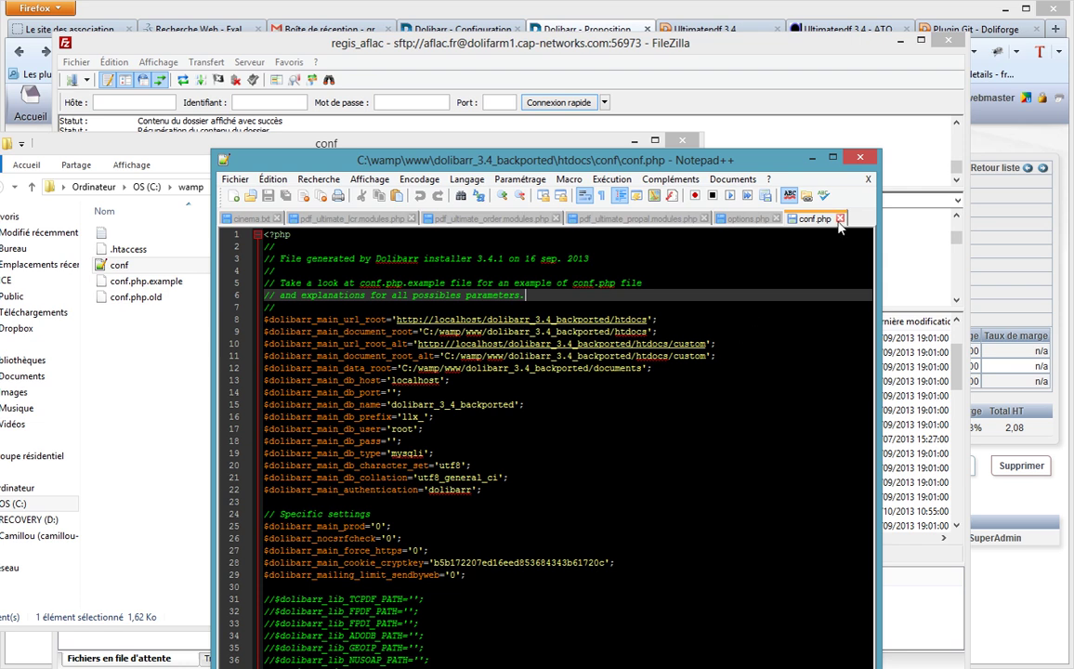
{"action": "left_click", "coordinate": [809, 159]}
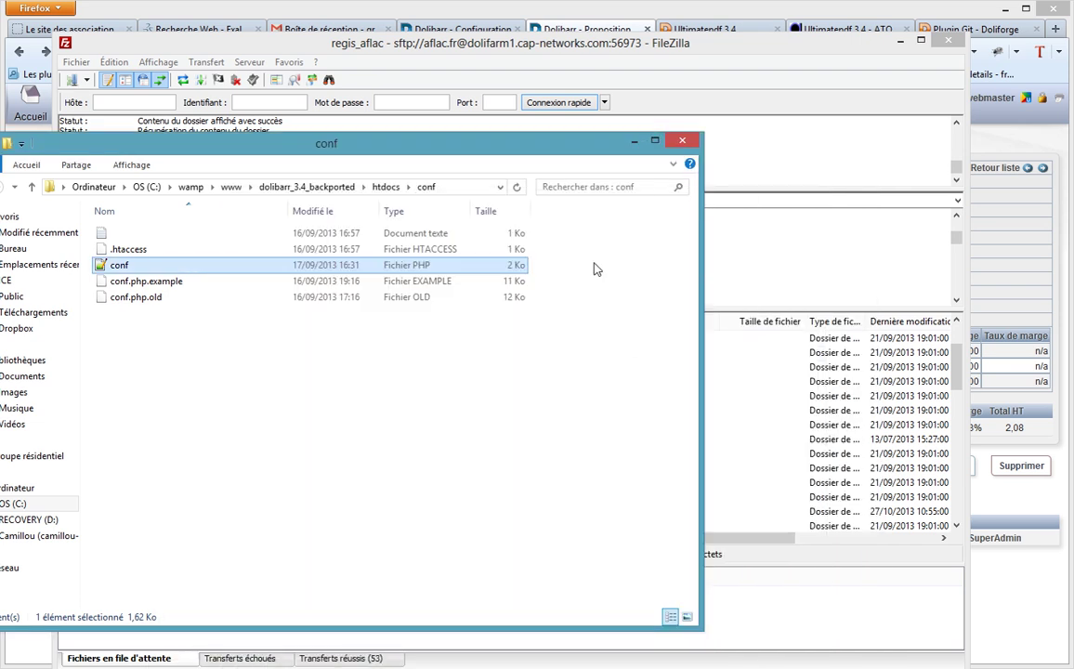
Return to FileZilla, open the remote custom folder to check the ultimatepdf module's location, and minimize the window.
{"action": "left_click", "coordinate": [621, 145]}
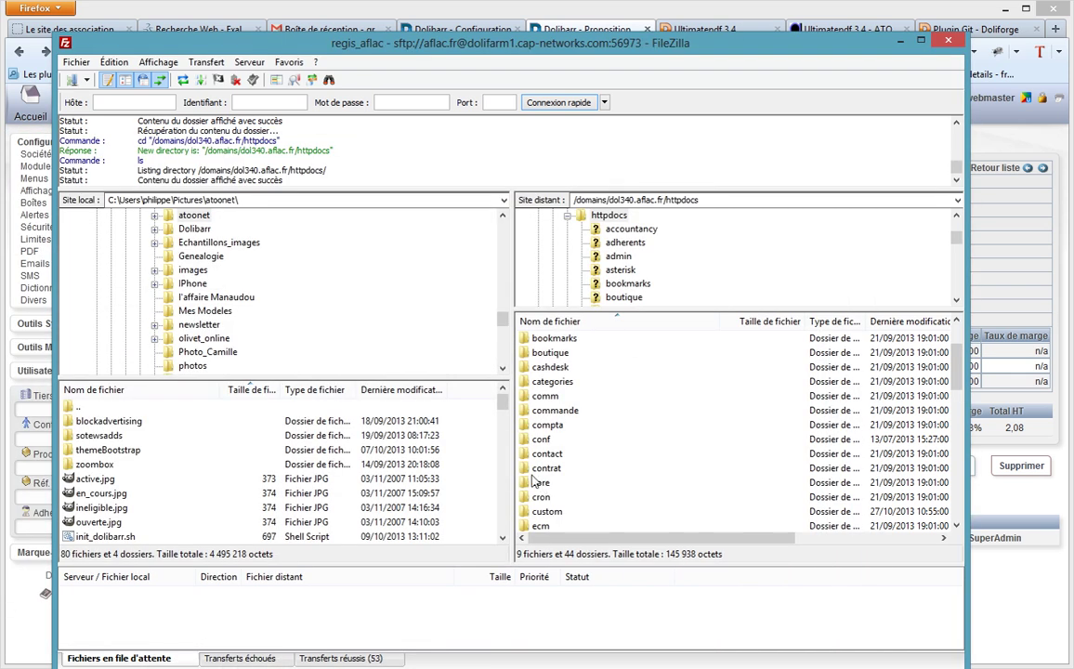
{"action": "double_click", "coordinate": [528, 513]}
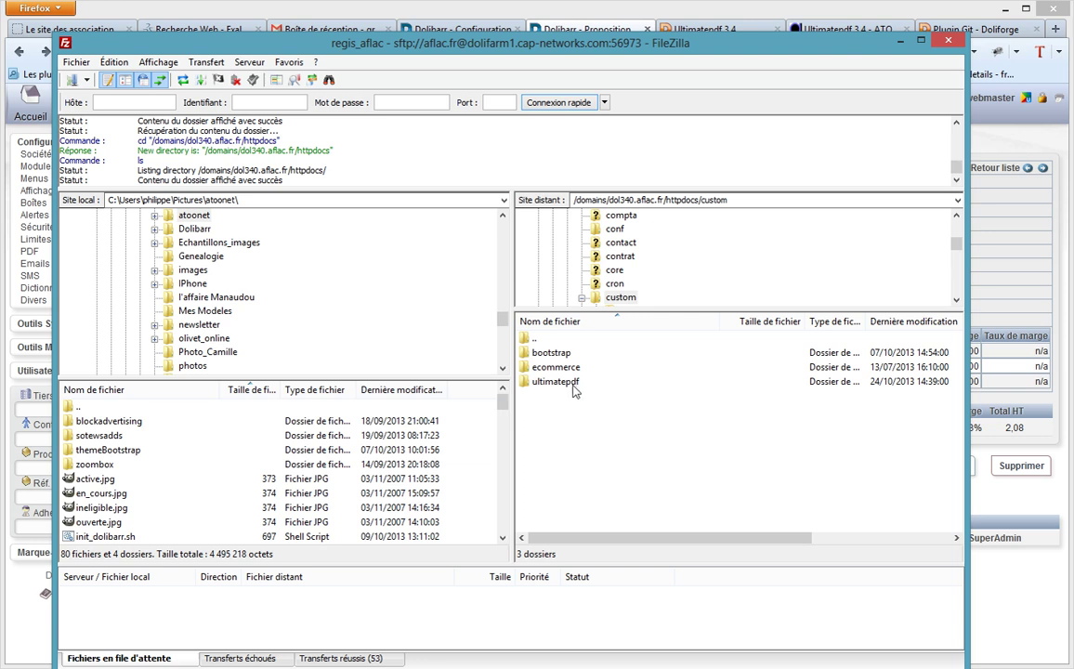
{"action": "left_click", "coordinate": [900, 40]}
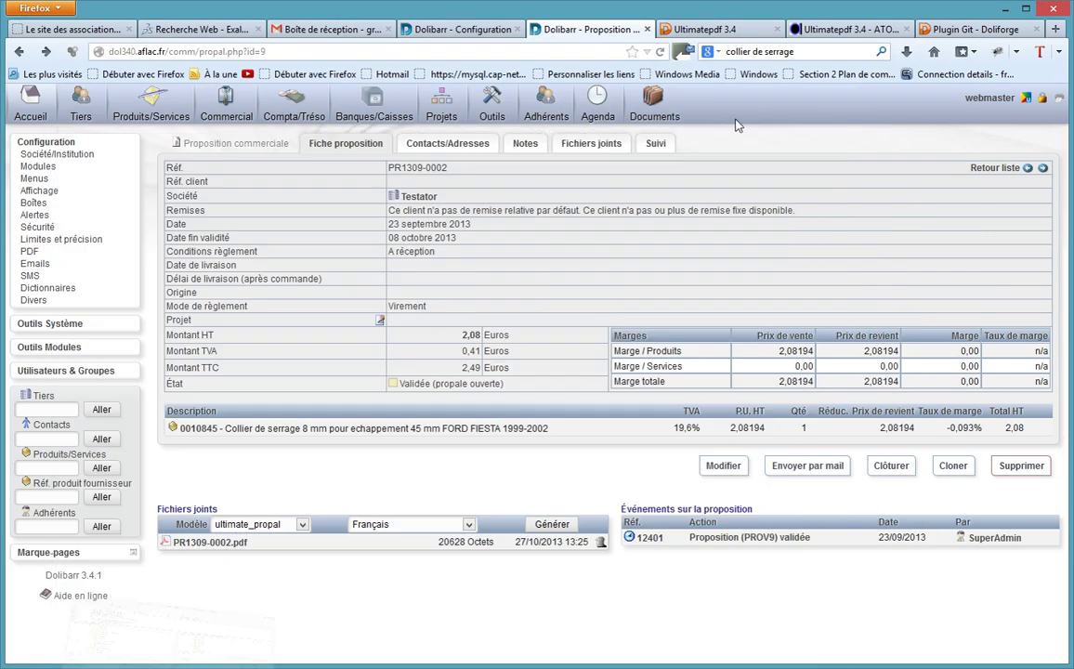
Activate the Ultimatepdf module under Outils multi-modules in Dolibarr's main module list.
{"action": "left_click", "coordinate": [467, 31]}
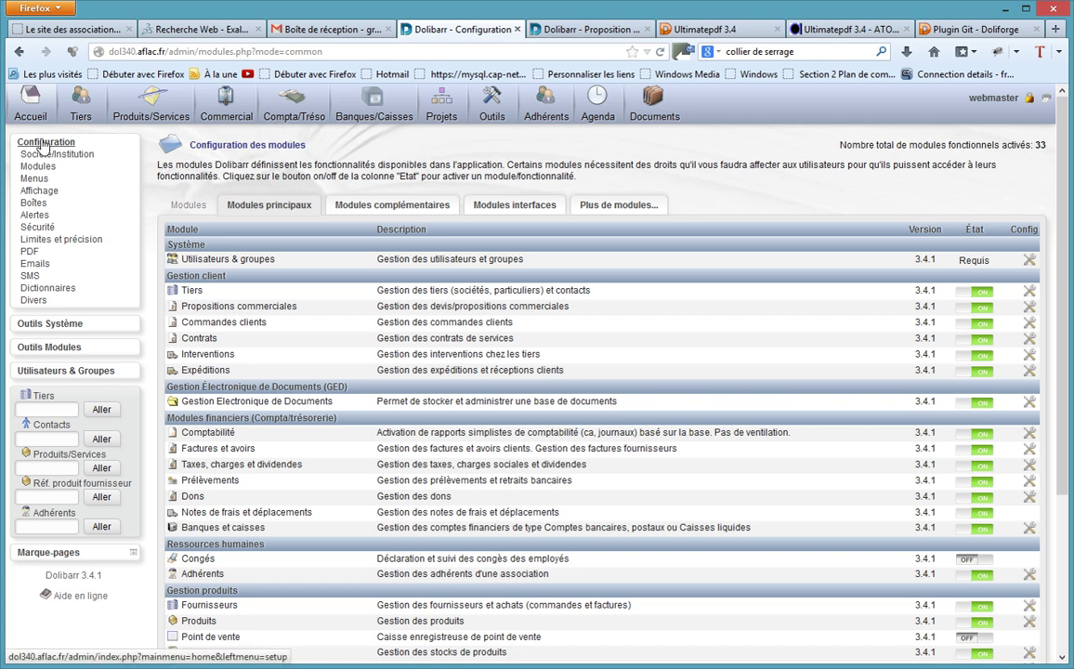
{"action": "scroll", "coordinate": [562, 350], "scroll_direction": "down", "scroll_amount": 3}
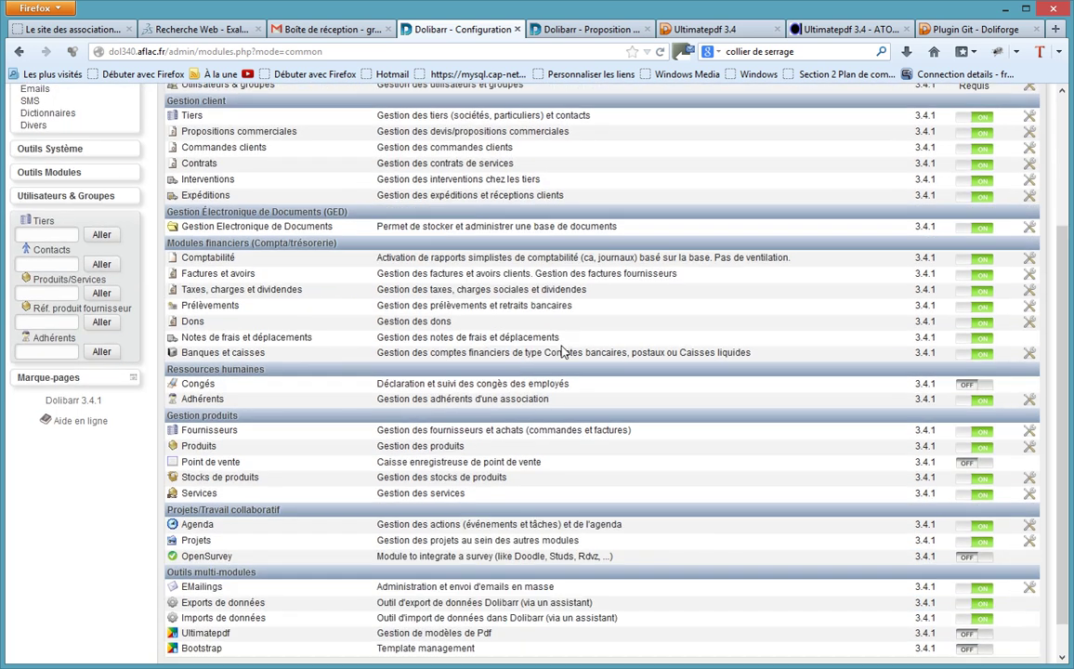
{"action": "scroll", "coordinate": [561, 349], "scroll_direction": "down", "scroll_amount": 1}
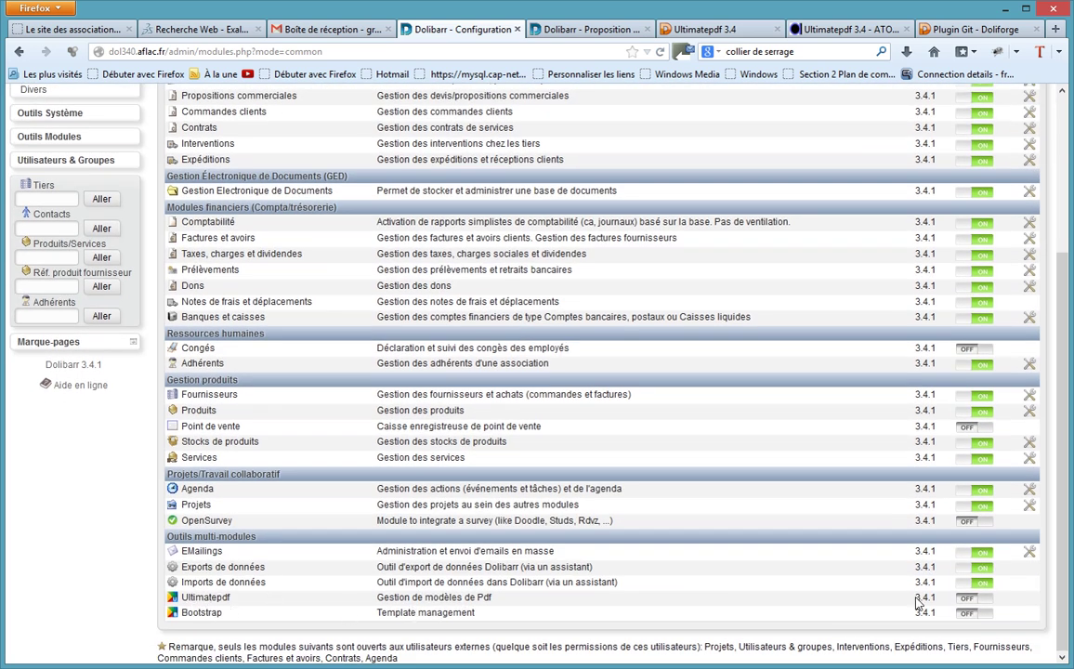
{"action": "left_click", "coordinate": [972, 602]}
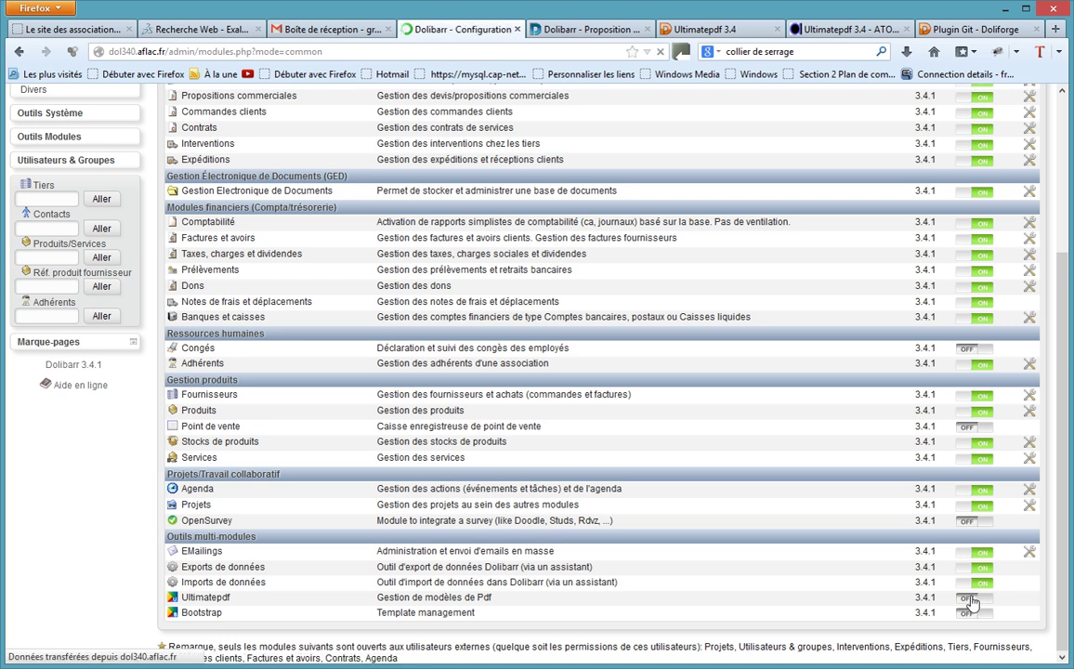
{"action": "scroll", "coordinate": [976, 600], "scroll_direction": "down", "scroll_amount": 4}
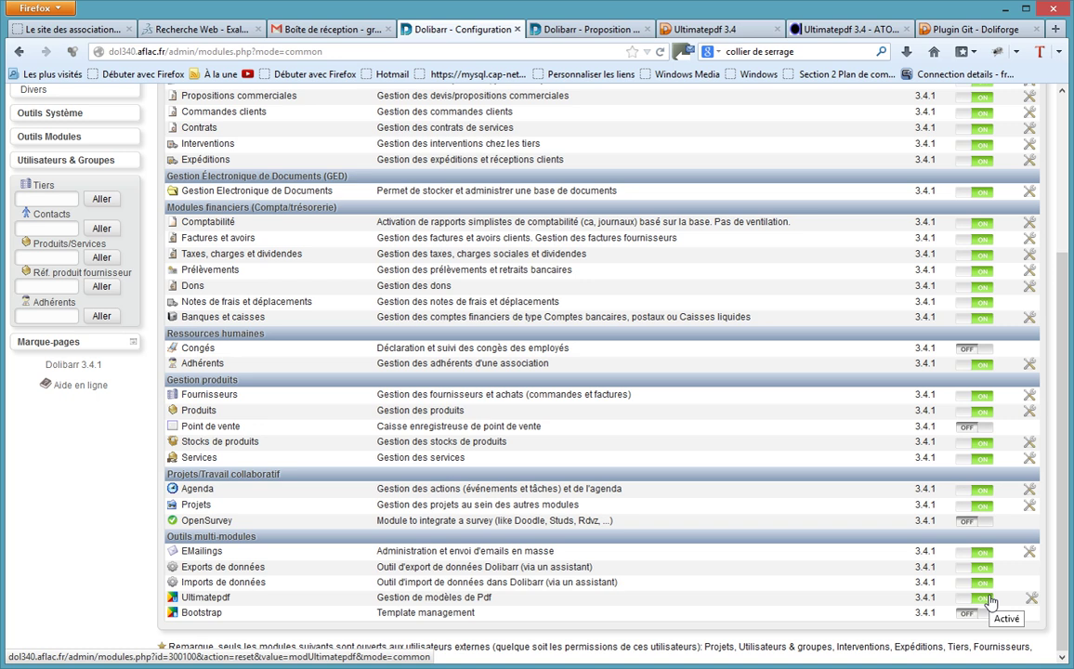
{"action": "left_click", "coordinate": [983, 603]}
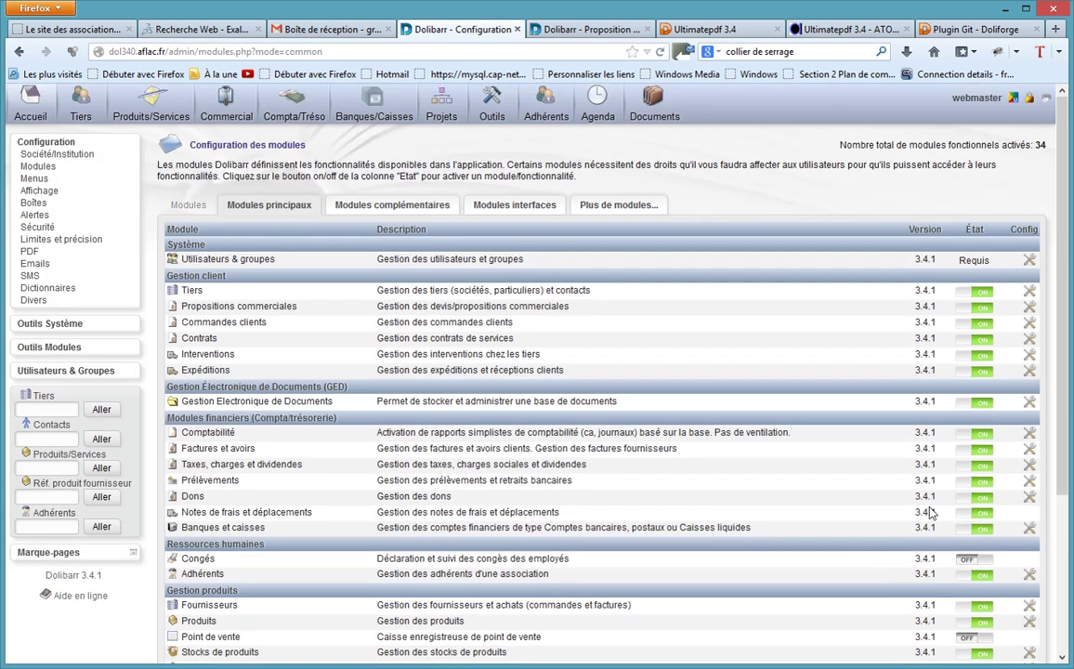
Enable the ultimate_propal document model in the Propositions commerciales module setup and make it the default.
{"action": "scroll", "coordinate": [933, 428], "scroll_direction": "down", "scroll_amount": 2}
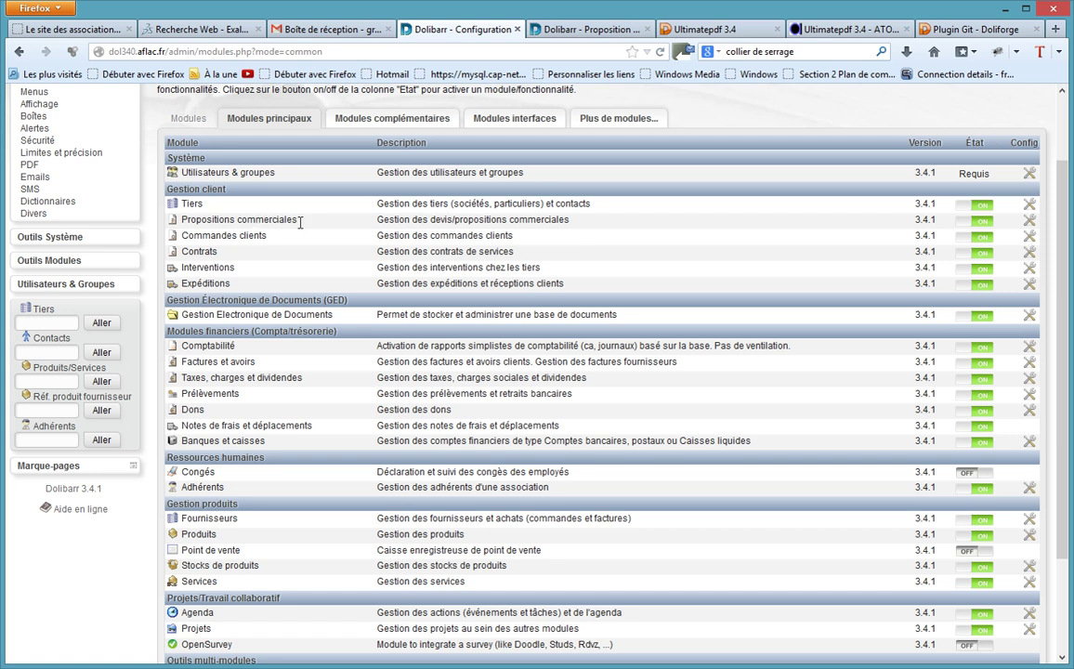
{"action": "left_click", "coordinate": [1030, 223]}
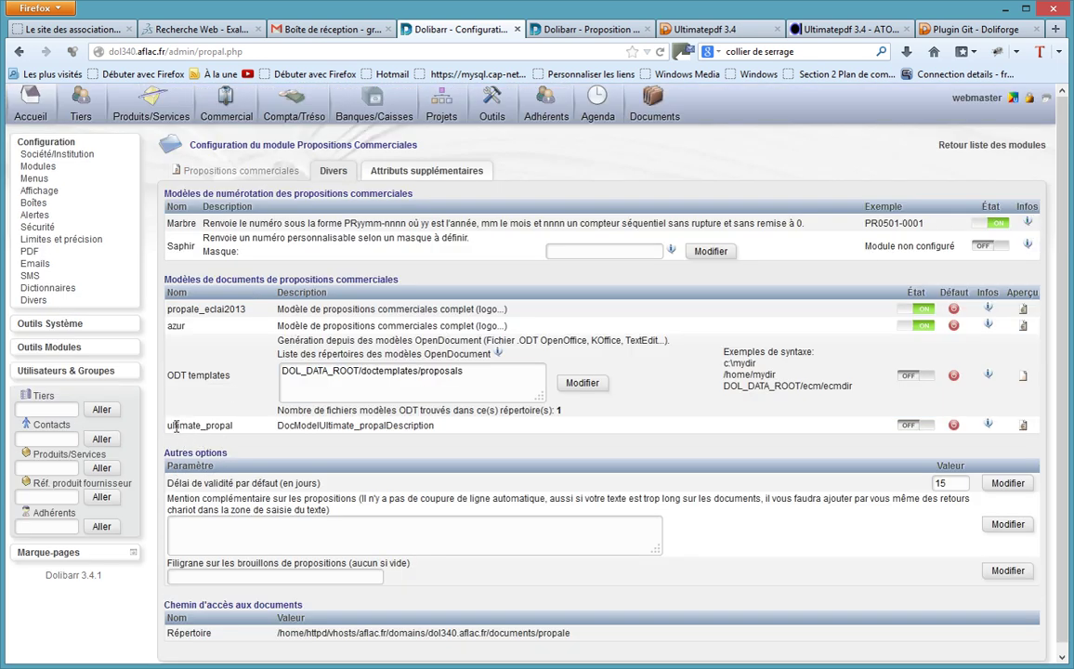
{"action": "left_click_drag", "start_coordinate": [169, 426], "coordinate": [202, 427]}
{"action": "left_click", "coordinate": [915, 426]}
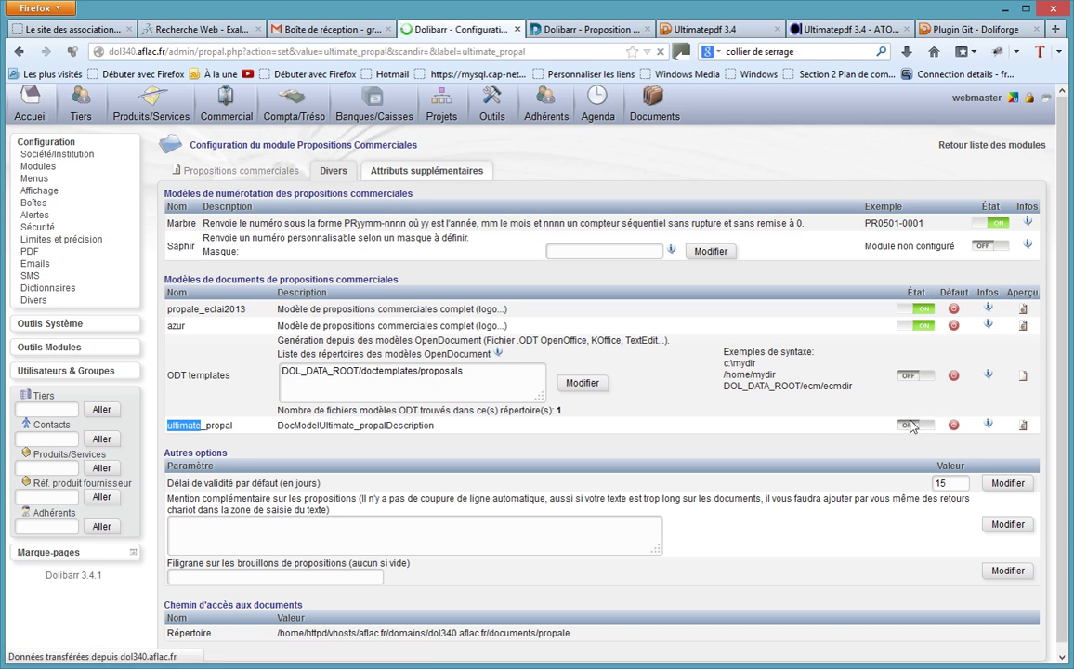
{"action": "left_click", "coordinate": [955, 426]}
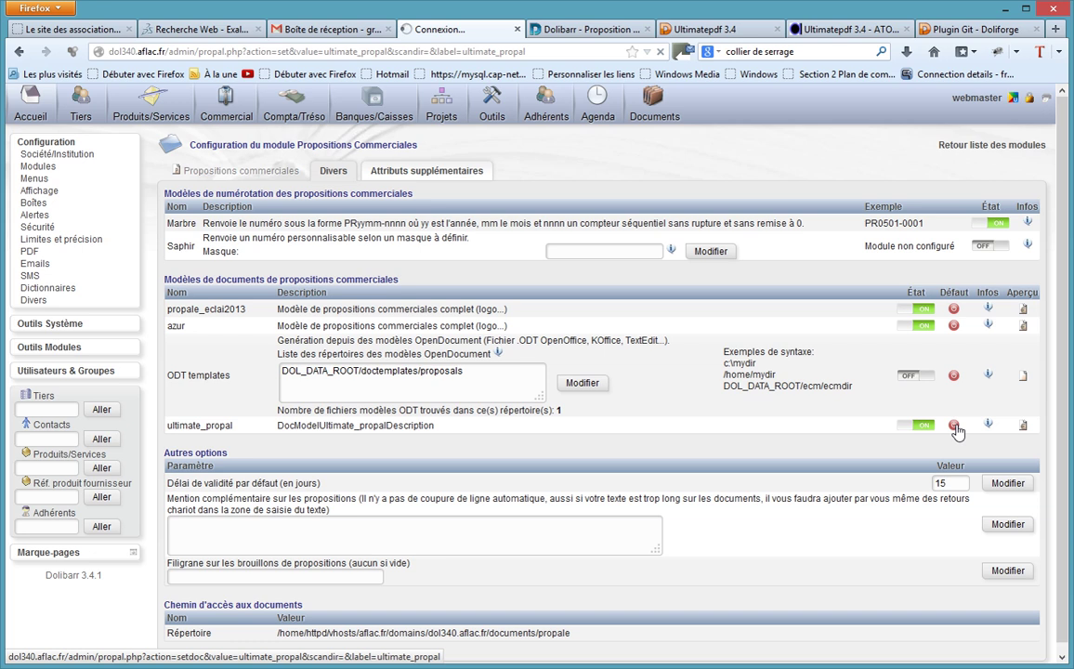
Enable the ultimate_order document model in the Commandes clients module setup and make it the default.
{"action": "left_click", "coordinate": [1005, 147]}
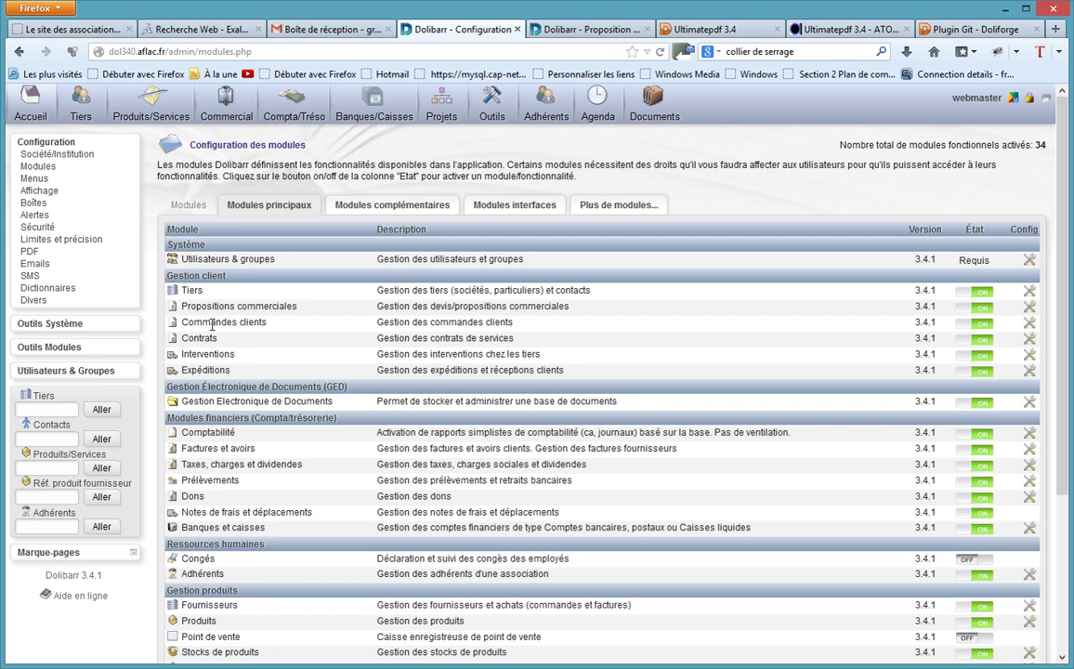
{"action": "left_click", "coordinate": [1031, 324]}
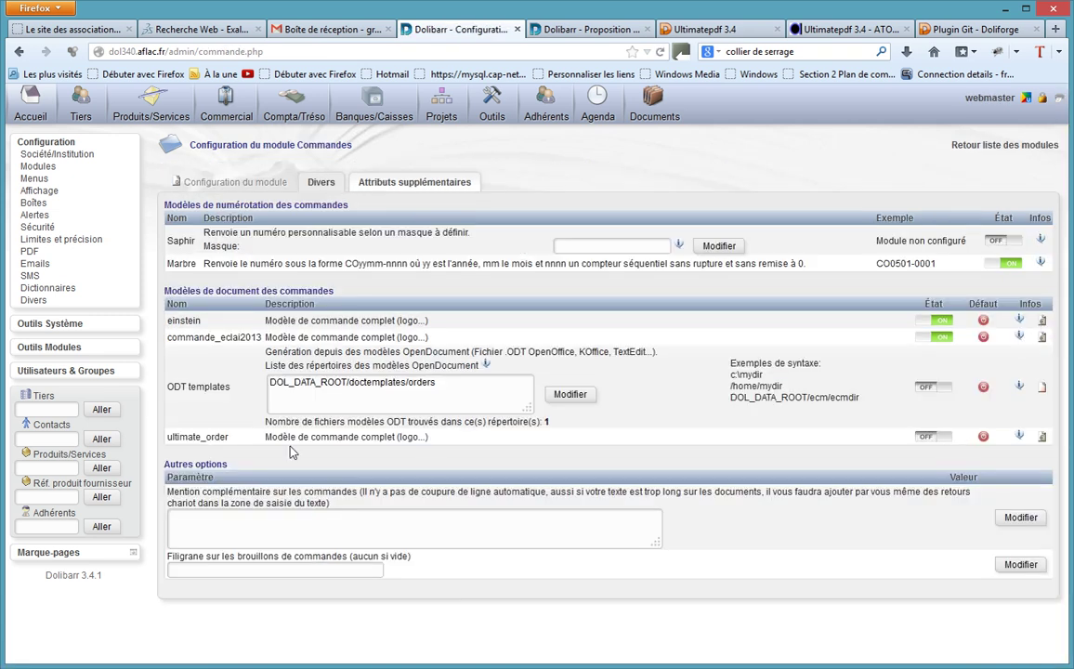
{"action": "left_click", "coordinate": [923, 437]}
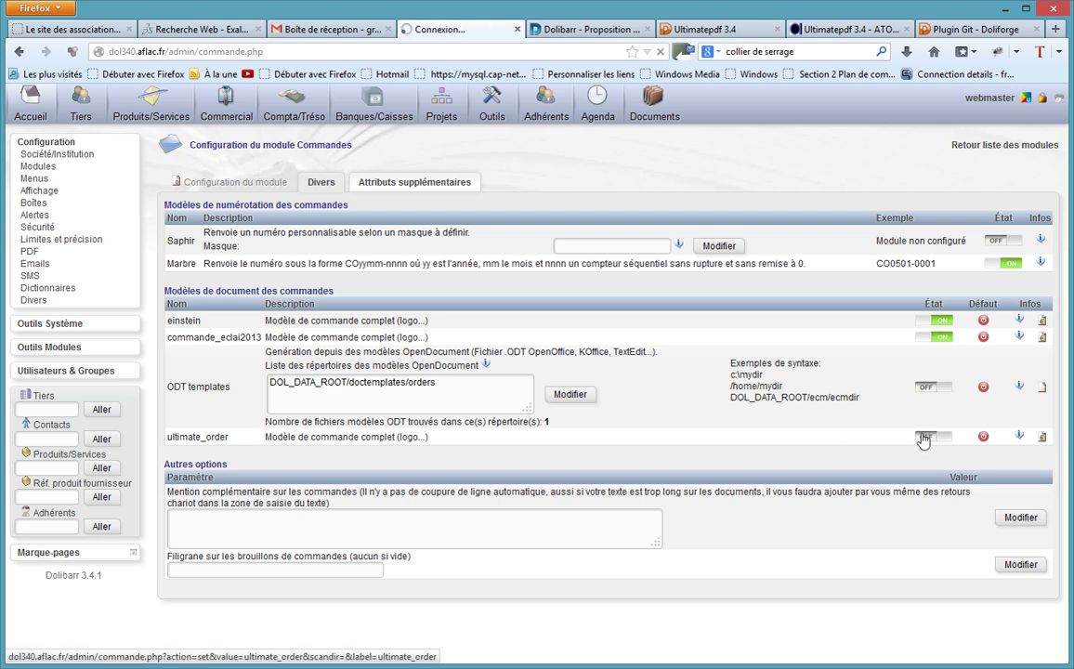
{"action": "left_click", "coordinate": [984, 436]}
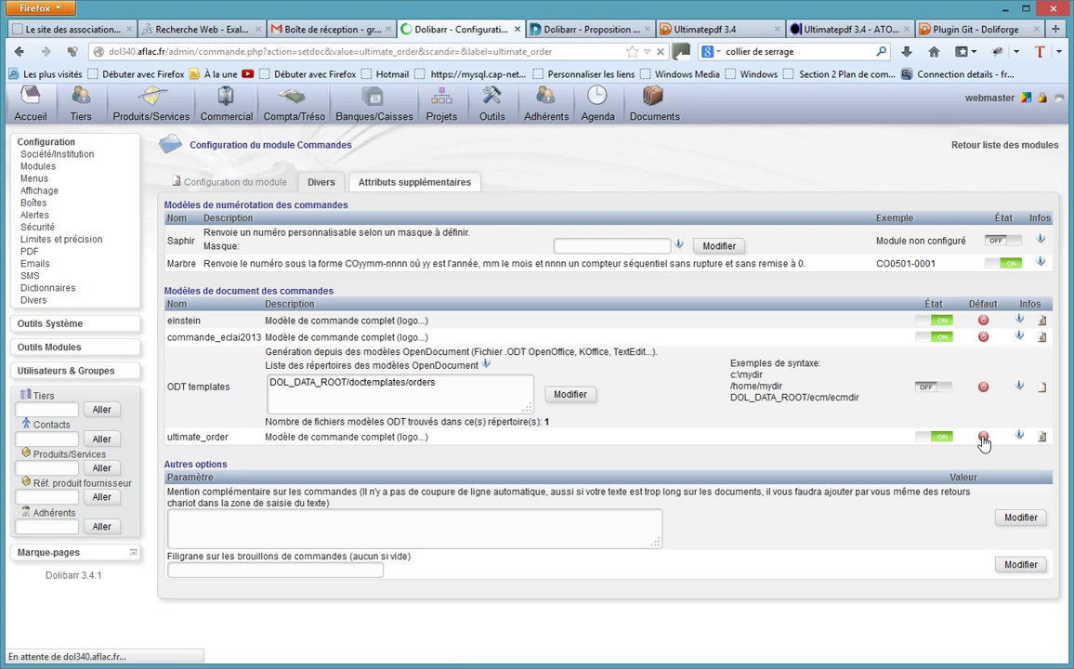
Enable the ultimate_inter document model in the Interventions module setup and make it the default.
{"action": "left_click", "coordinate": [999, 146]}
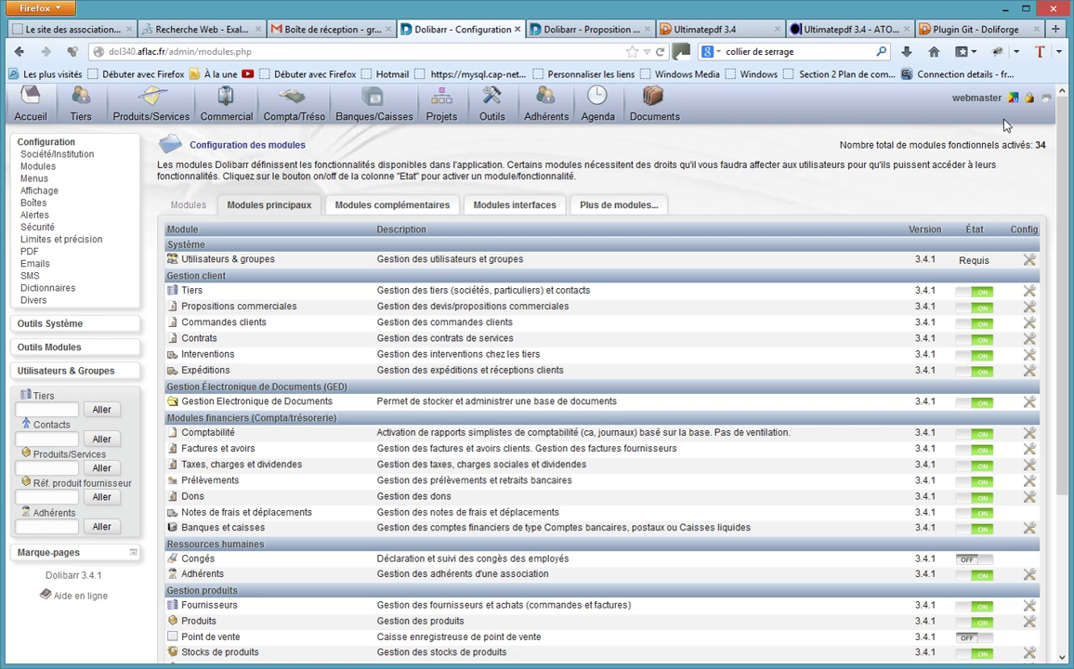
{"action": "mouse_move", "coordinate": [1009, 104]}
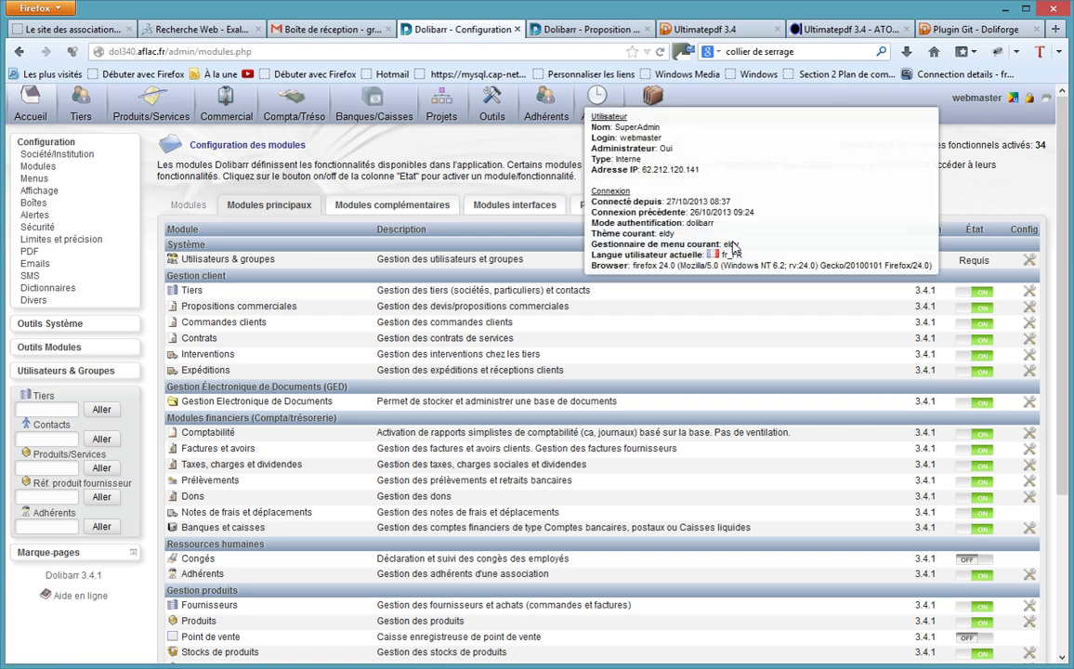
{"action": "scroll", "coordinate": [776, 418], "scroll_direction": "down", "scroll_amount": 2}
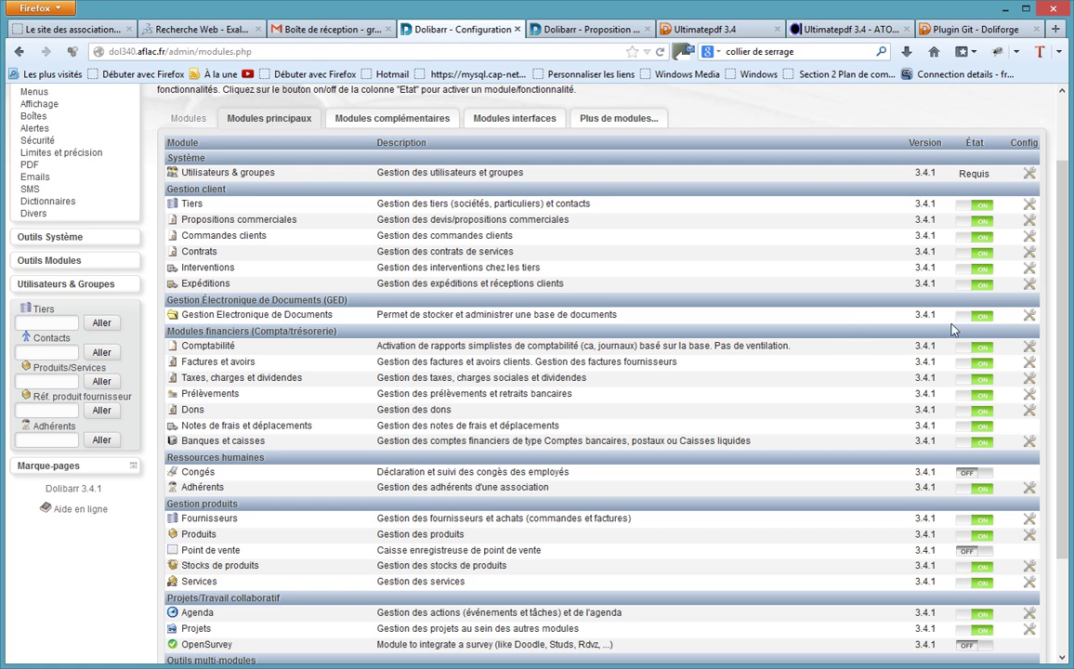
{"action": "left_click", "coordinate": [1028, 268]}
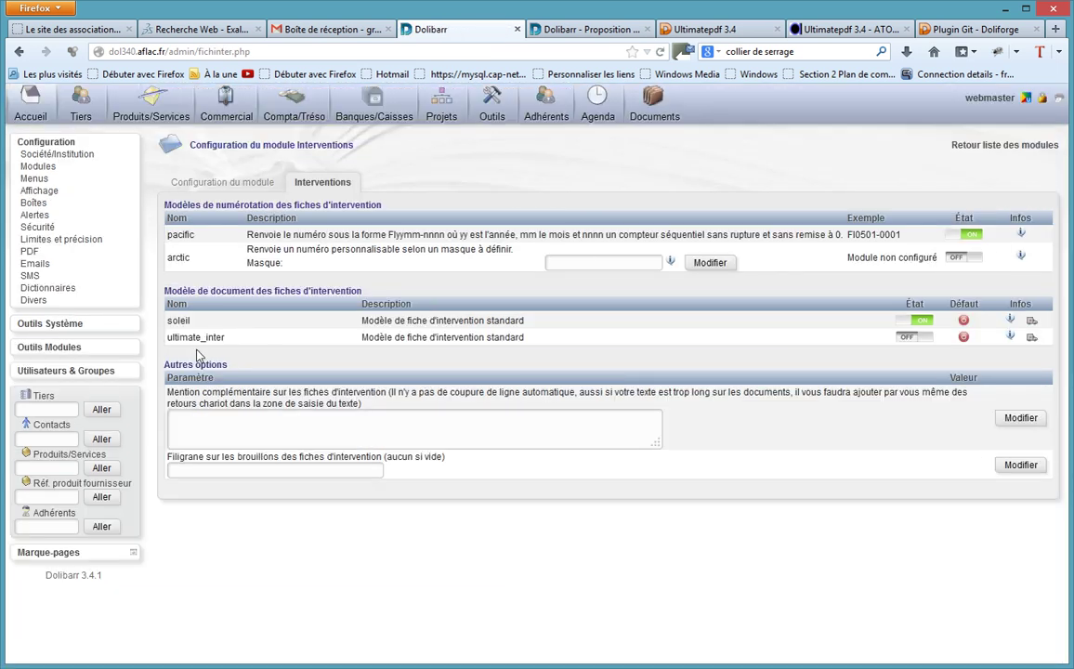
{"action": "left_click", "coordinate": [905, 339]}
{"action": "left_click", "coordinate": [965, 339]}
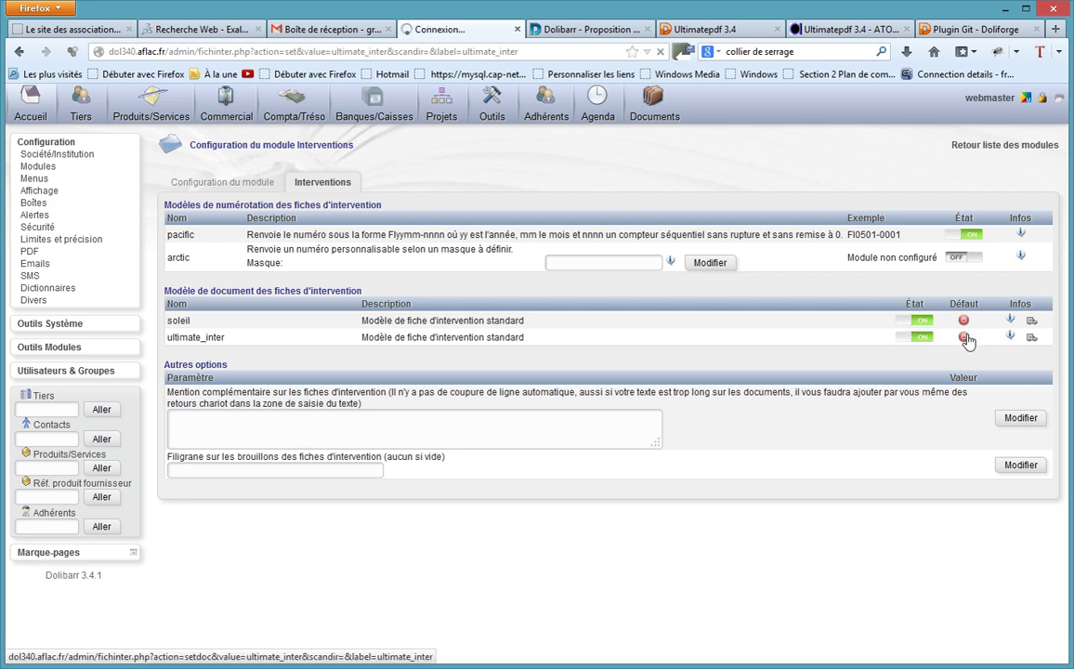
Enable the ultimate_shipment delivery slip model in the Expédition settings of the Expéditions module and make it the default.
{"action": "left_click", "coordinate": [1030, 147]}
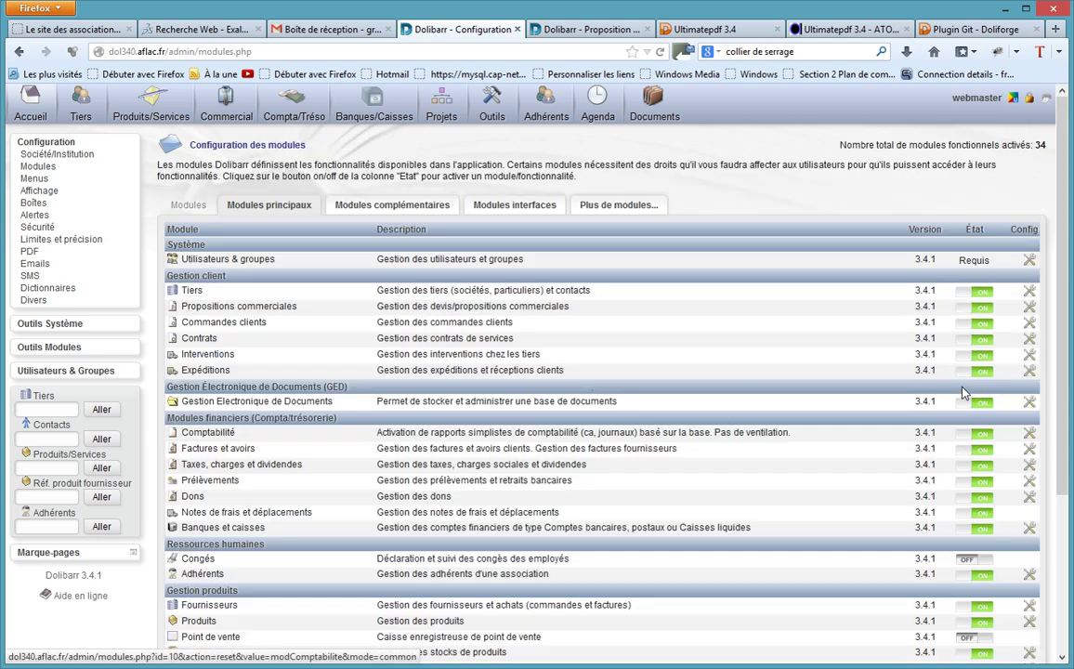
{"action": "left_click", "coordinate": [1030, 370]}
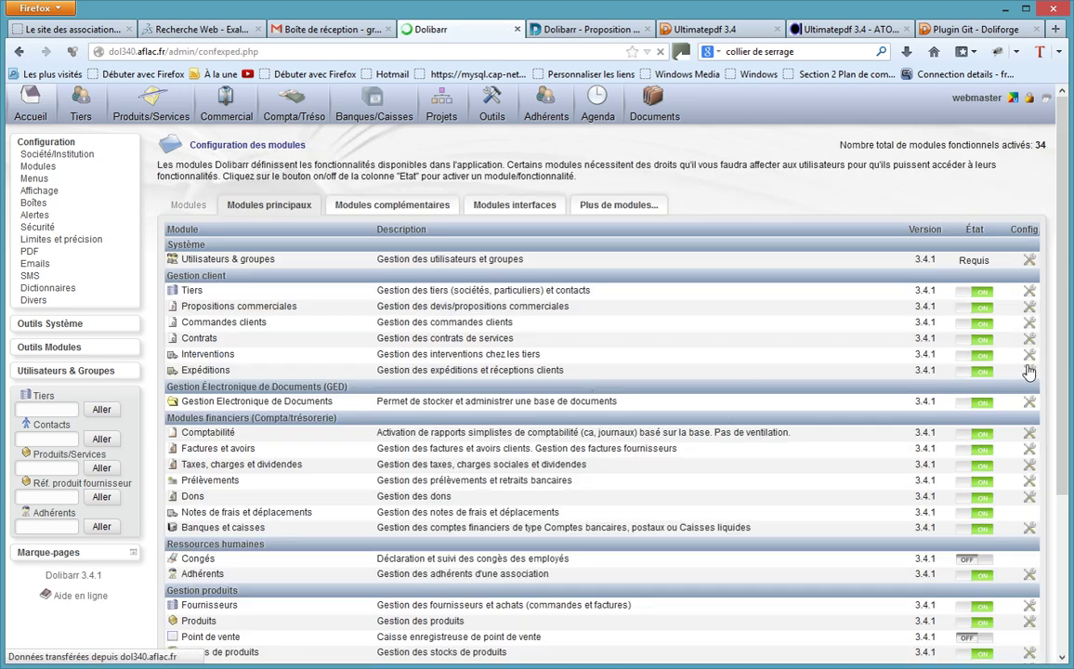
{"action": "left_click", "coordinate": [400, 183]}
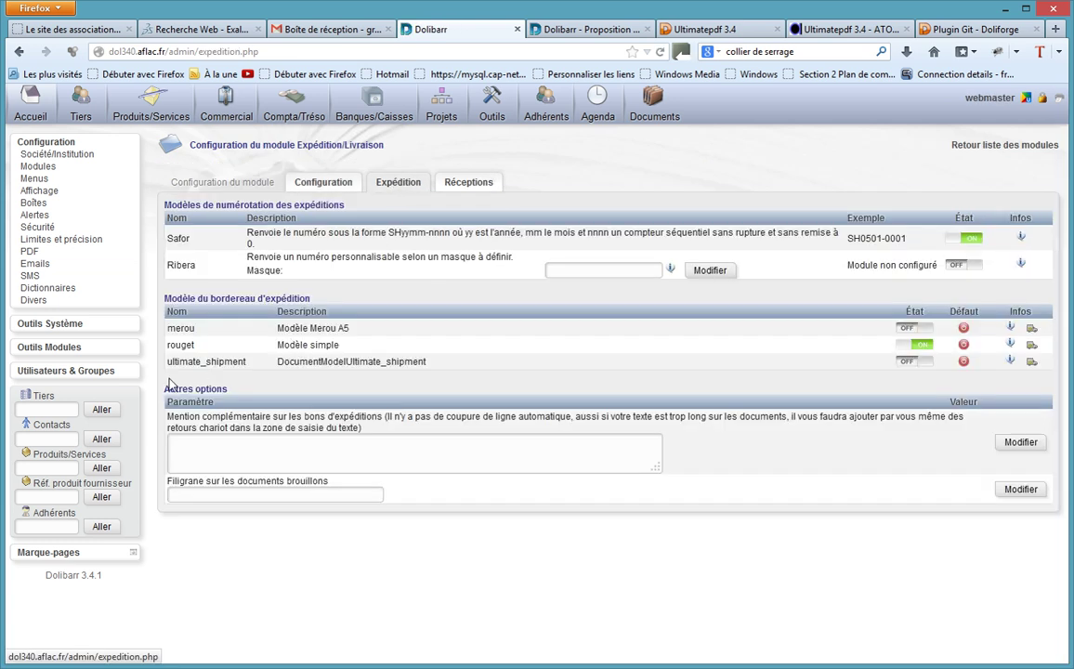
{"action": "left_click", "coordinate": [911, 363]}
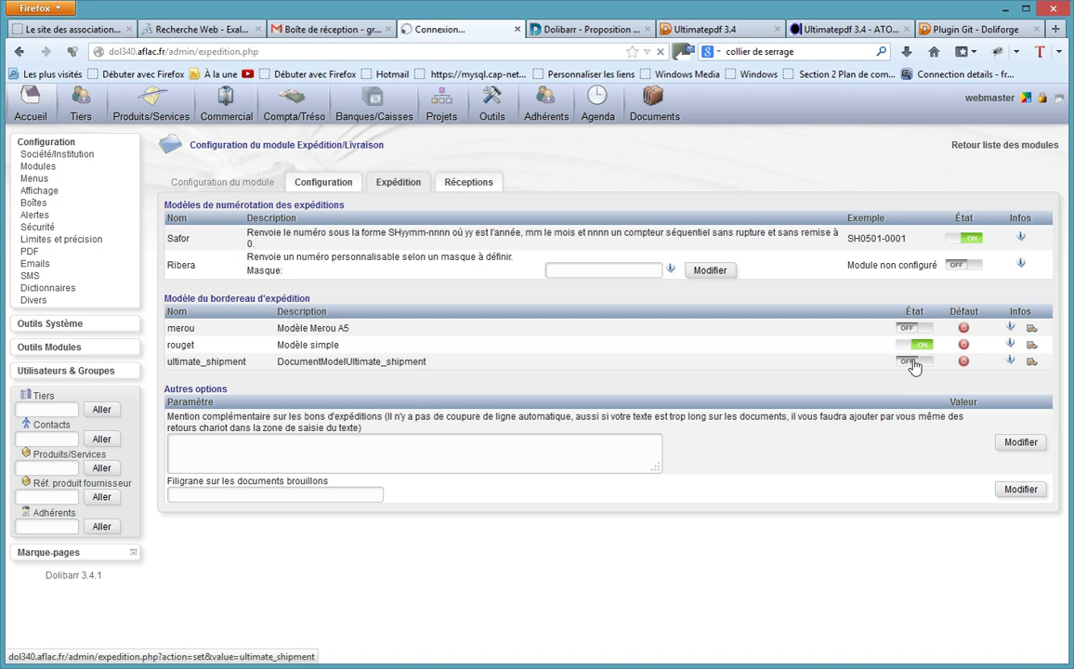
{"action": "left_click", "coordinate": [964, 364]}
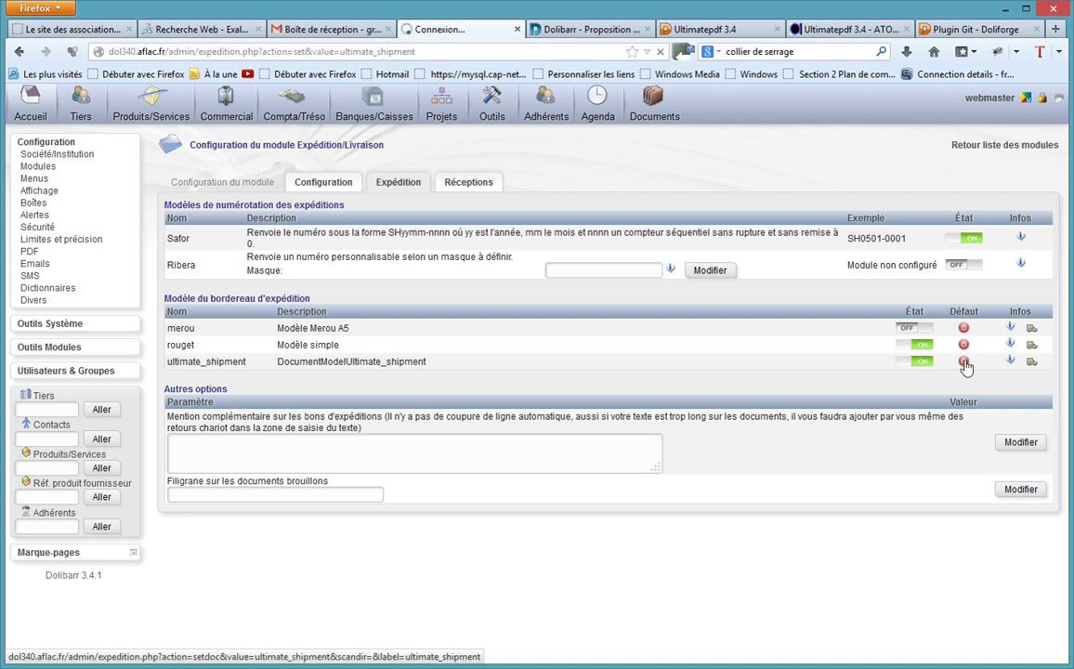
Enable the ultimate_receipt model in the Réceptions settings of the Expéditions module and make it the default.
{"action": "left_click", "coordinate": [471, 183]}
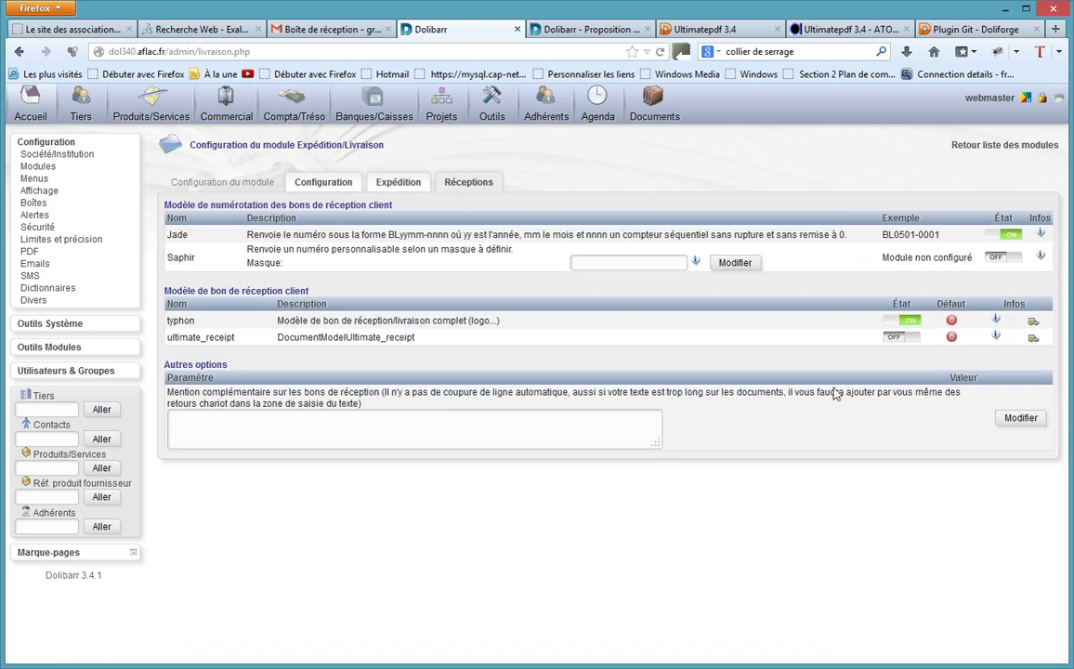
{"action": "left_click", "coordinate": [894, 338]}
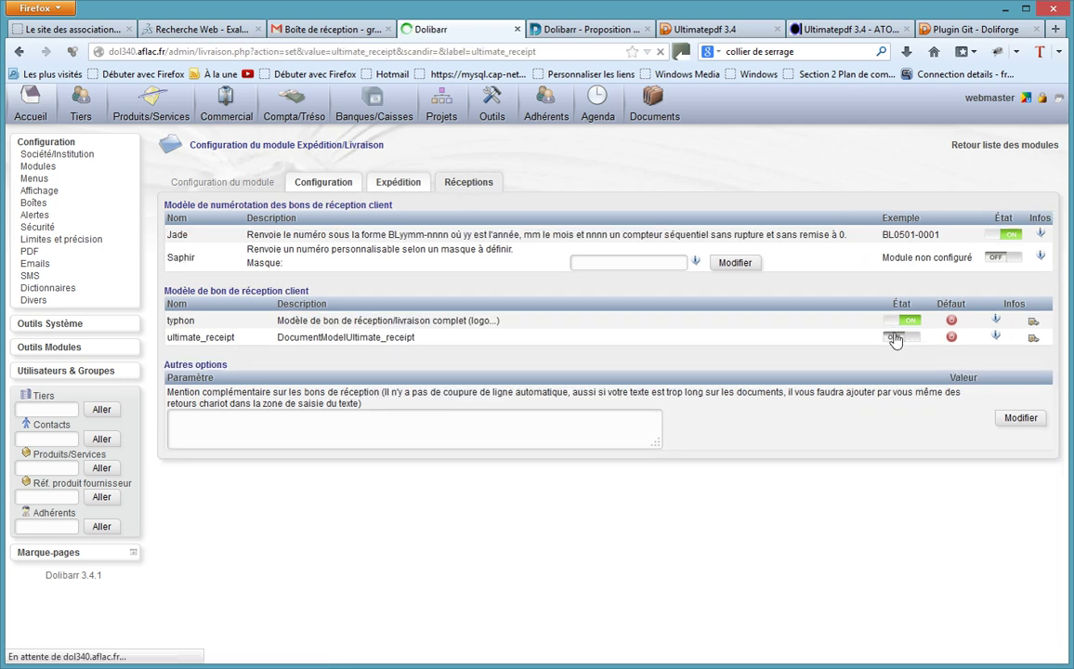
{"action": "left_click", "coordinate": [951, 338]}
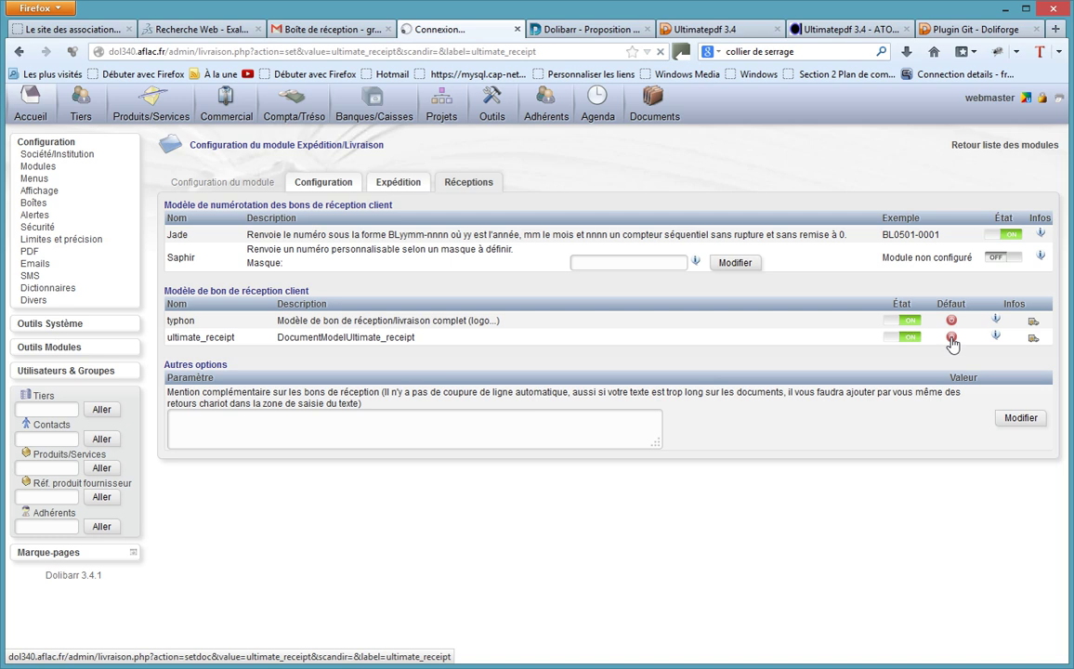
Enable the ultimate_lcr invoice document model in the Factures et avoirs module setup and make it the default.
{"action": "left_click", "coordinate": [1011, 146]}
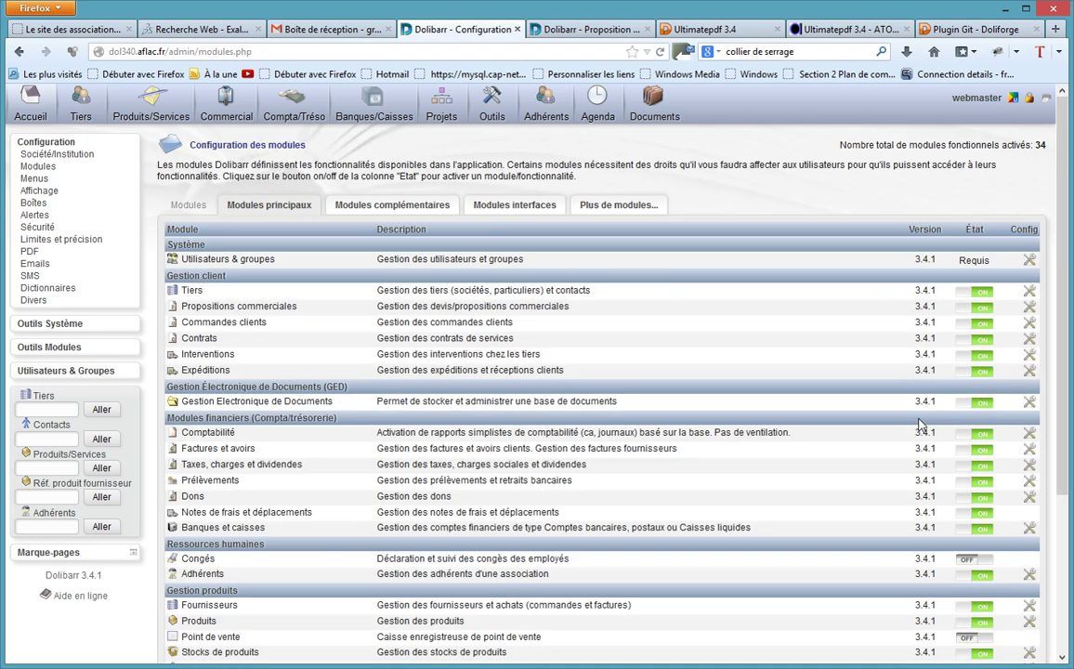
{"action": "scroll", "coordinate": [920, 425], "scroll_direction": "down", "scroll_amount": 2}
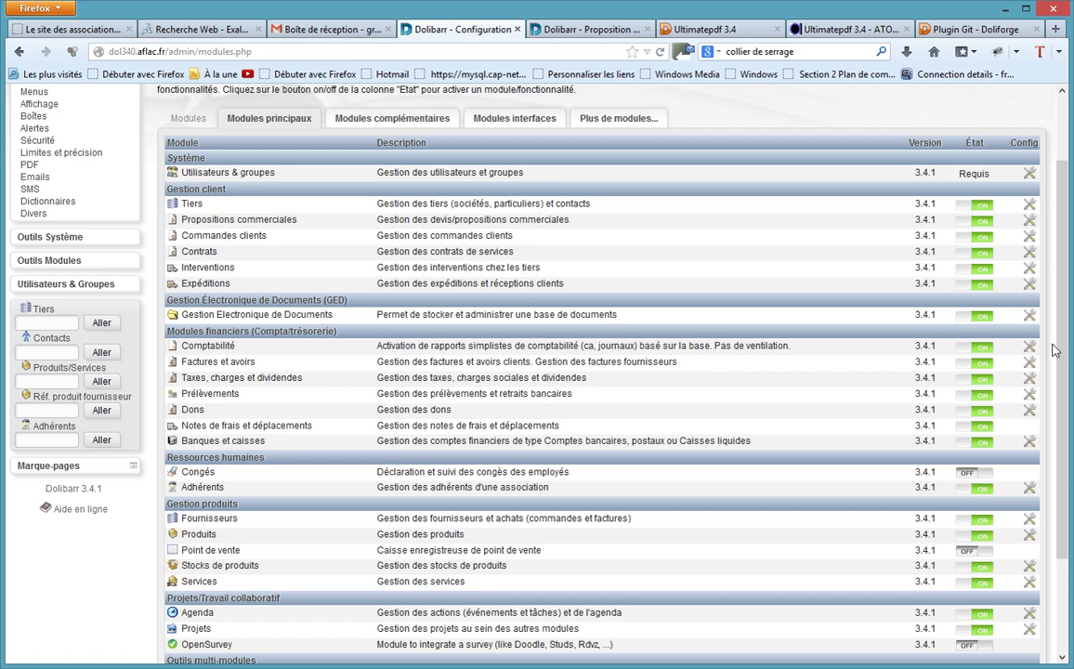
{"action": "left_click", "coordinate": [1030, 368]}
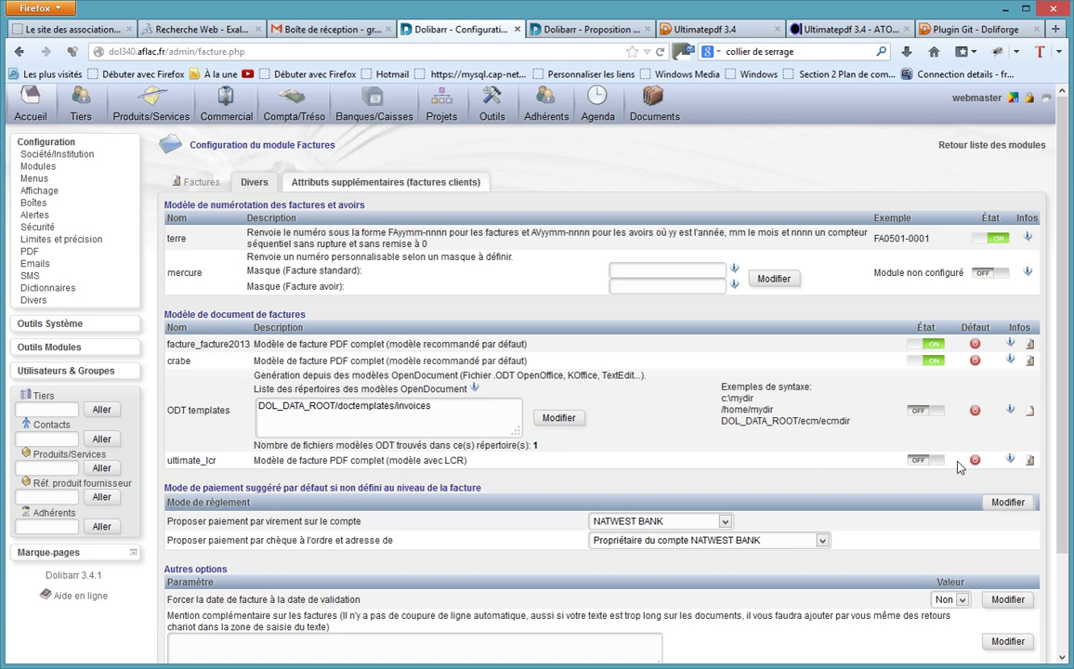
{"action": "left_click", "coordinate": [919, 460]}
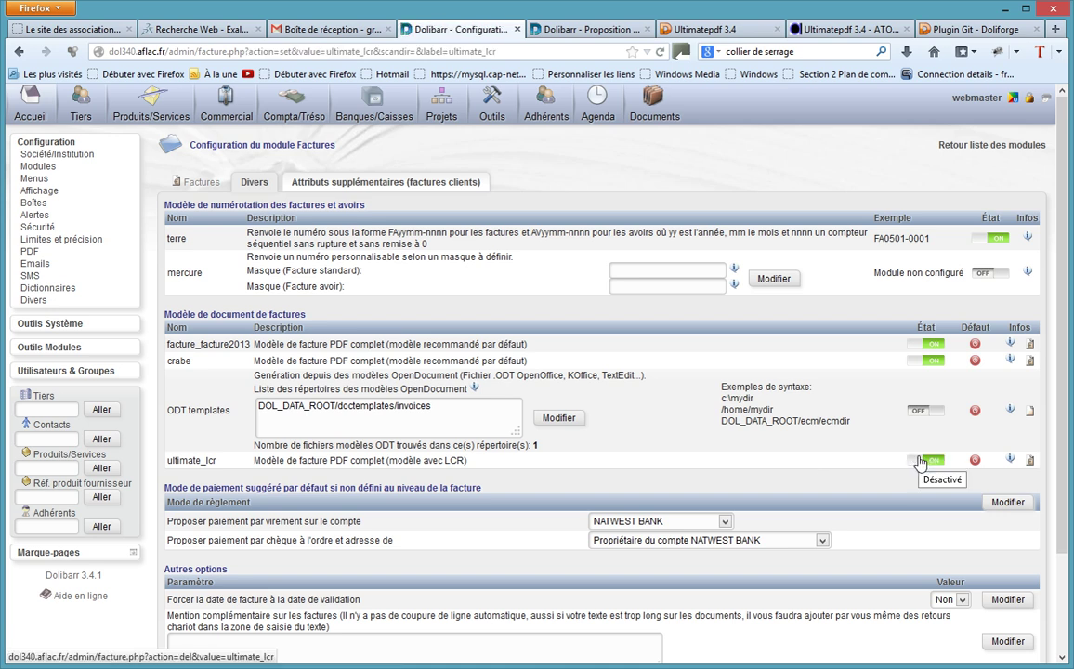
{"action": "left_click", "coordinate": [975, 461]}
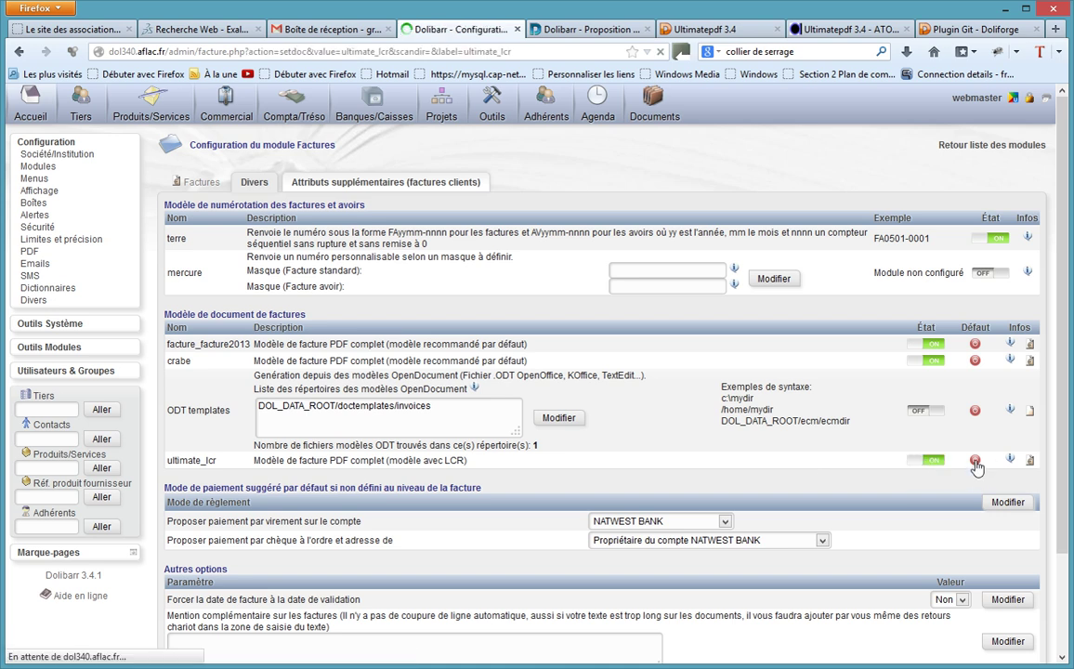
Enable the ultimate_supplierorder model for supplier orders in the Fournisseurs module setup and make it the default.
{"action": "left_click", "coordinate": [1020, 149]}
{"action": "scroll", "coordinate": [909, 390], "scroll_direction": "down", "scroll_amount": 3}
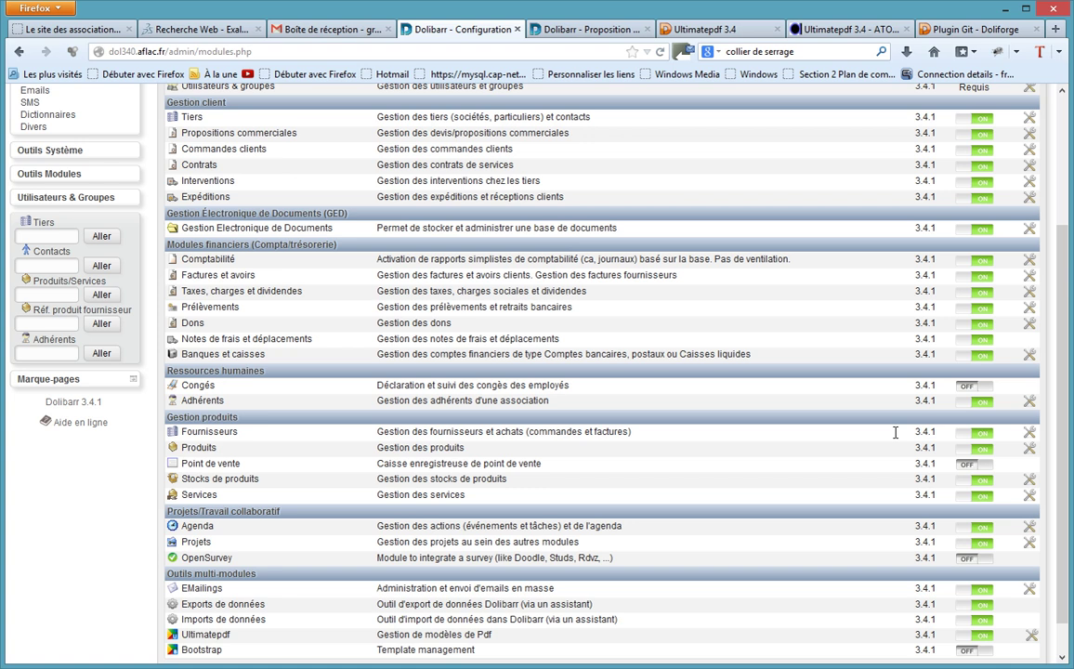
{"action": "left_click", "coordinate": [1029, 433]}
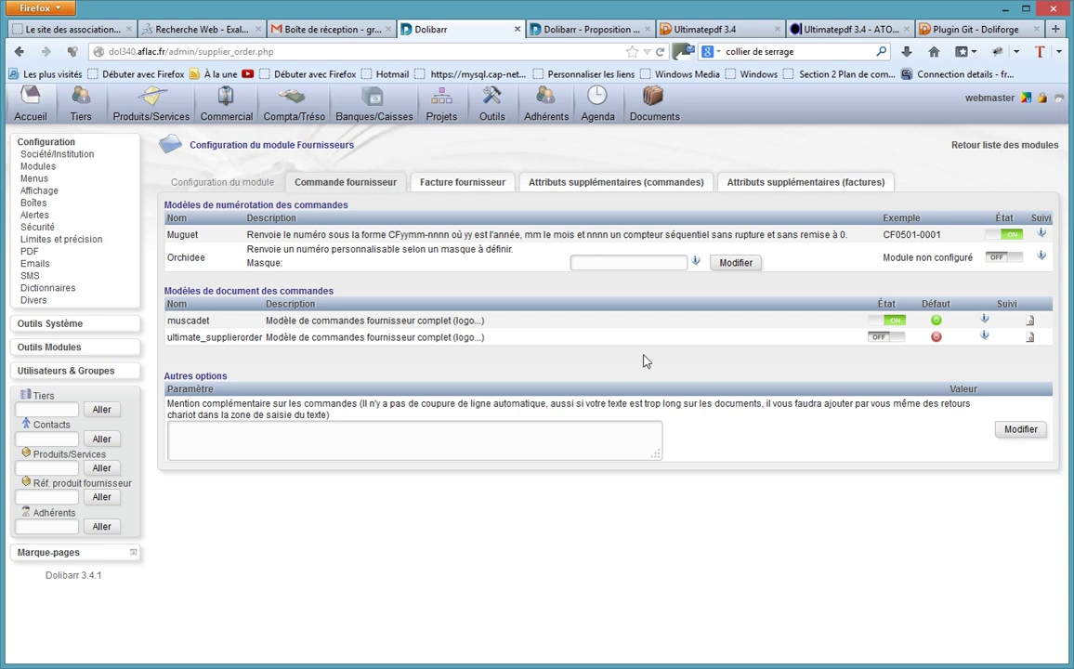
{"action": "left_click", "coordinate": [878, 336]}
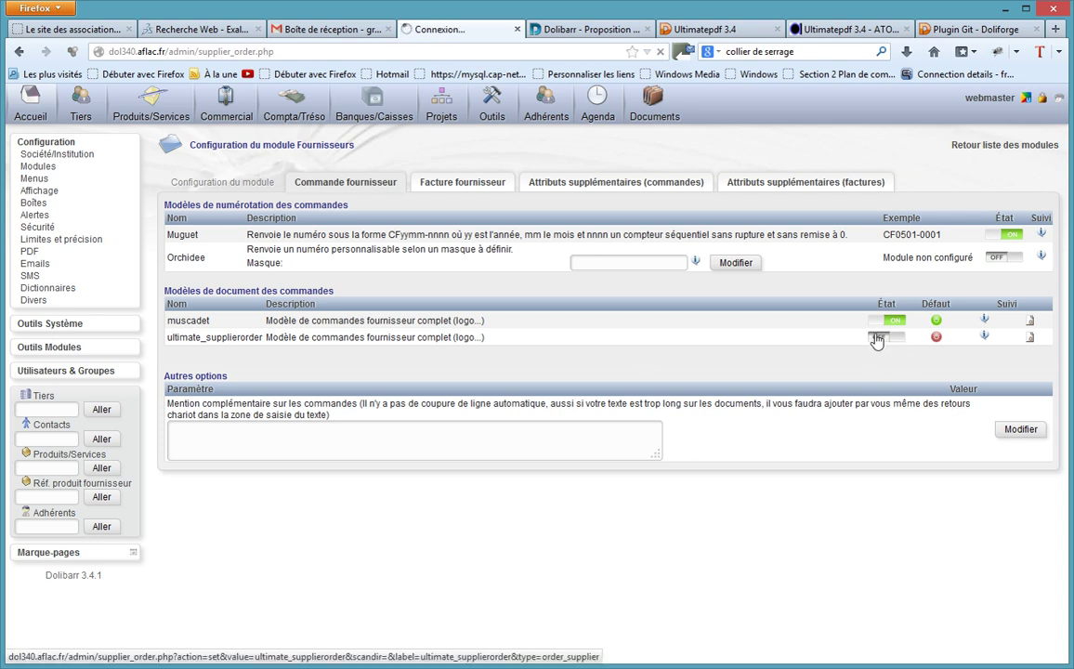
{"action": "left_click", "coordinate": [937, 340]}
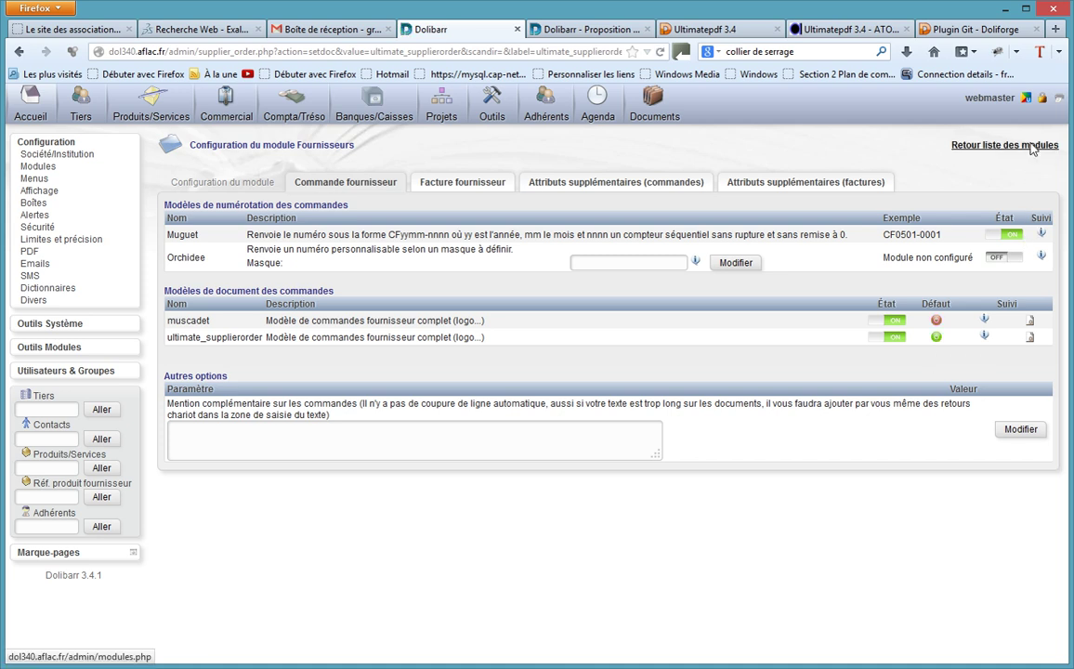
Enable the ultimate project report model in the Projets module setup and make it the default.
{"action": "left_click", "coordinate": [1002, 145]}
{"action": "scroll", "coordinate": [883, 479], "scroll_direction": "down", "scroll_amount": 5}
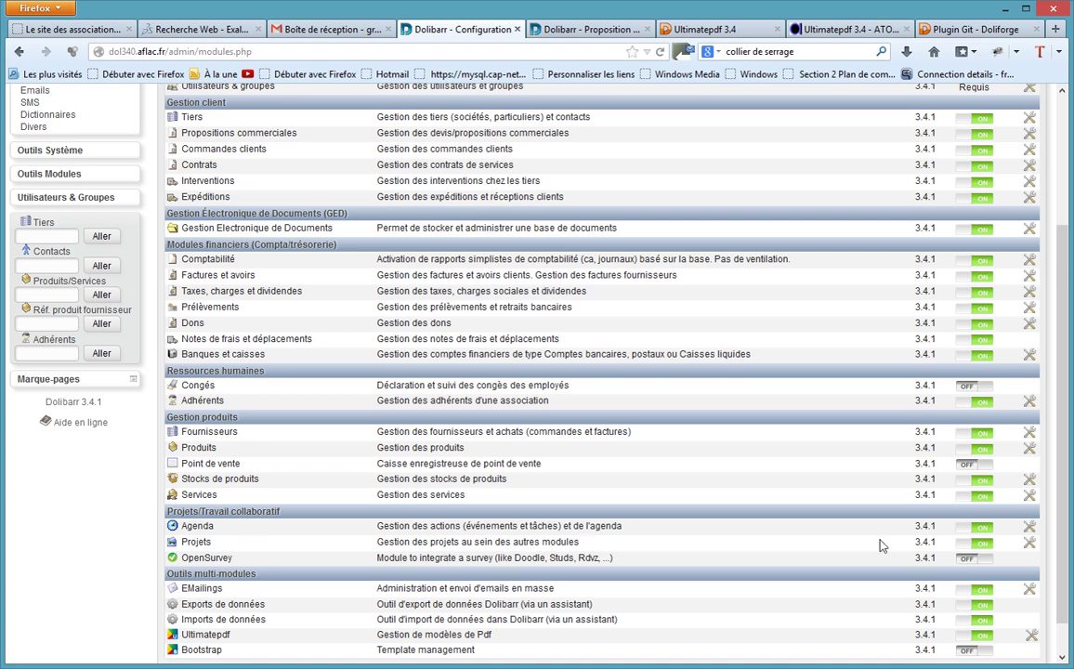
{"action": "left_click", "coordinate": [1029, 542]}
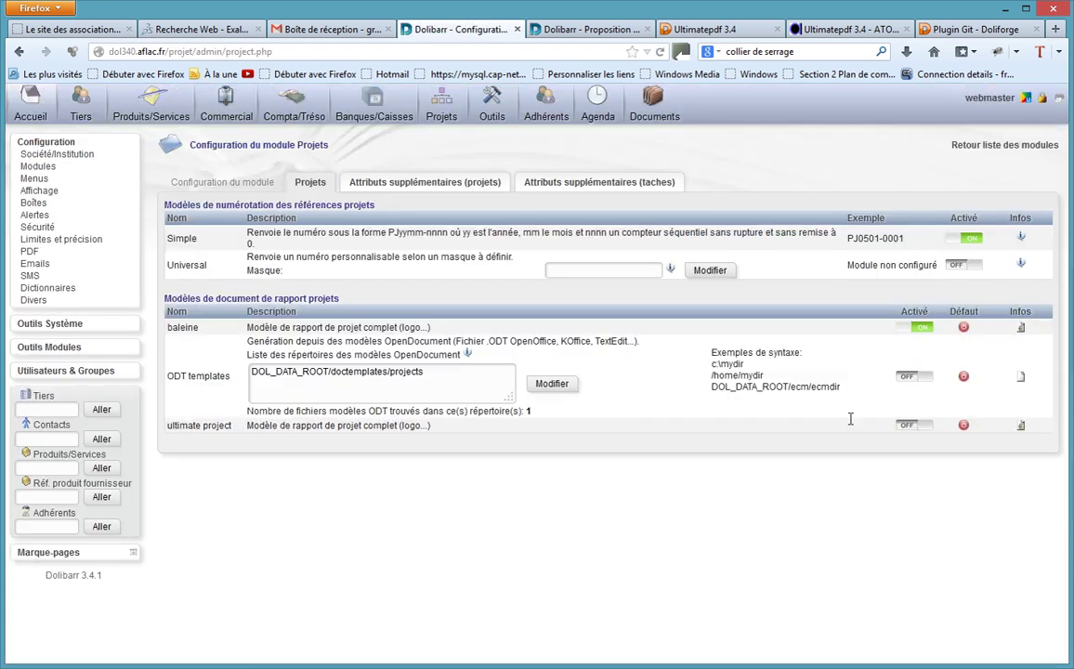
{"action": "left_click", "coordinate": [907, 425]}
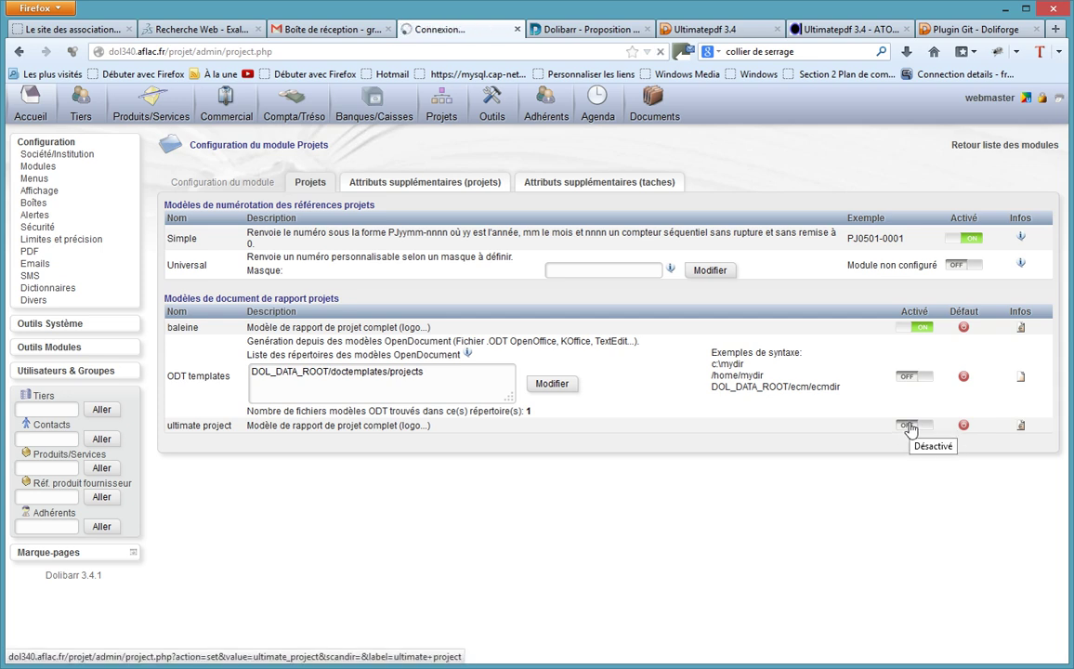
{"action": "left_click", "coordinate": [964, 427]}
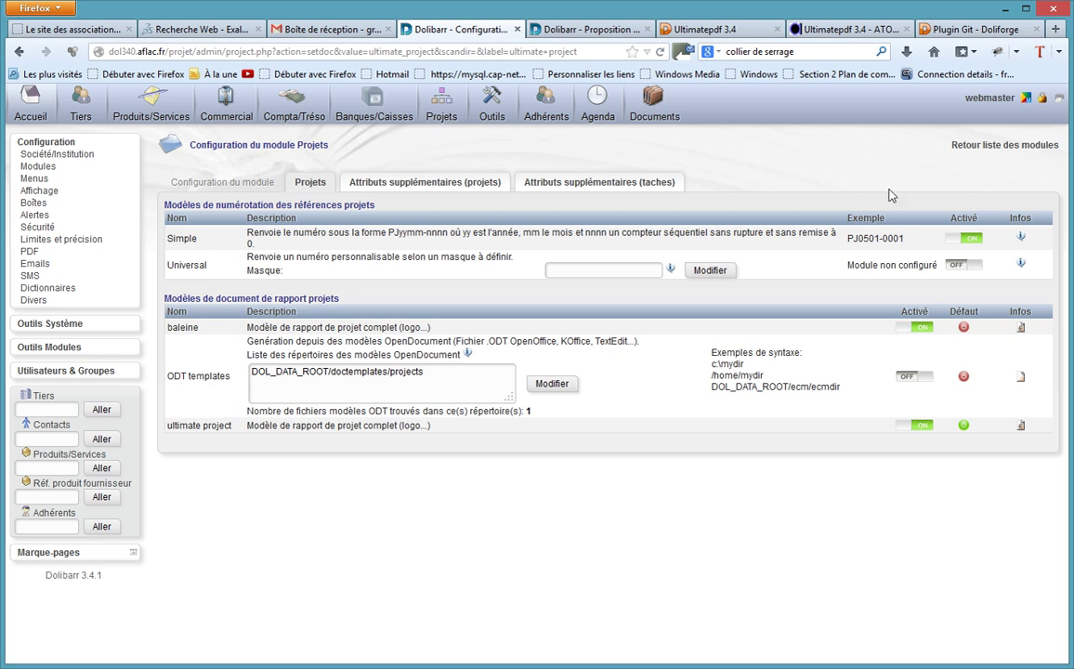
Glance at the open commercial proposal, return to the module list, and open the Ultimatepdf module's configuration.
{"action": "left_click", "coordinate": [1004, 146]}
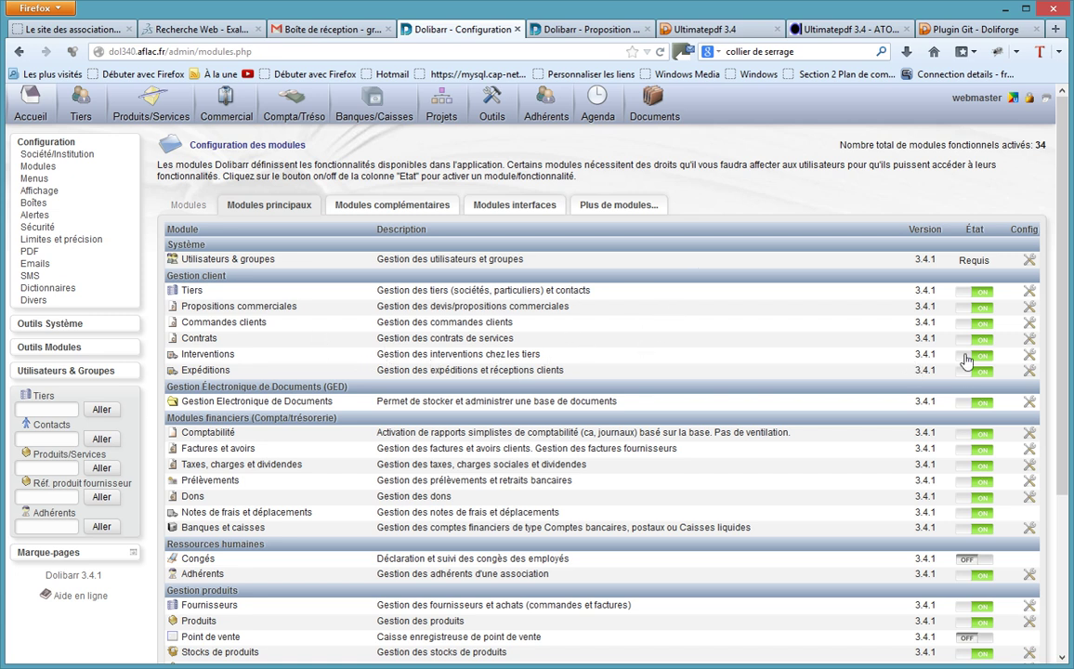
{"action": "left_click", "coordinate": [546, 29]}
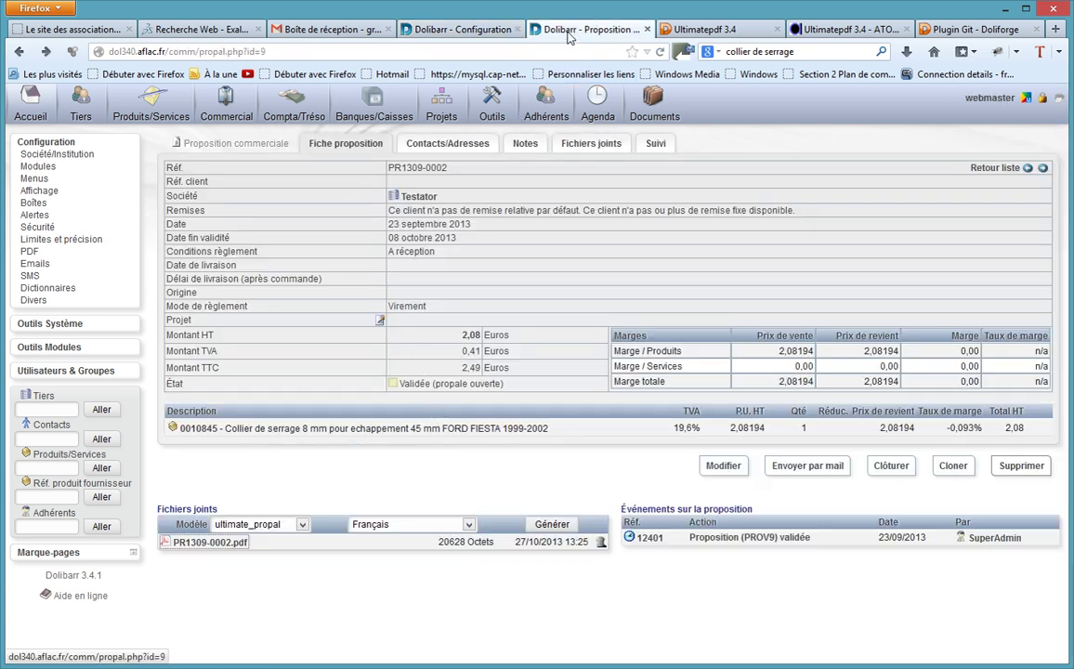
{"action": "left_click", "coordinate": [461, 30]}
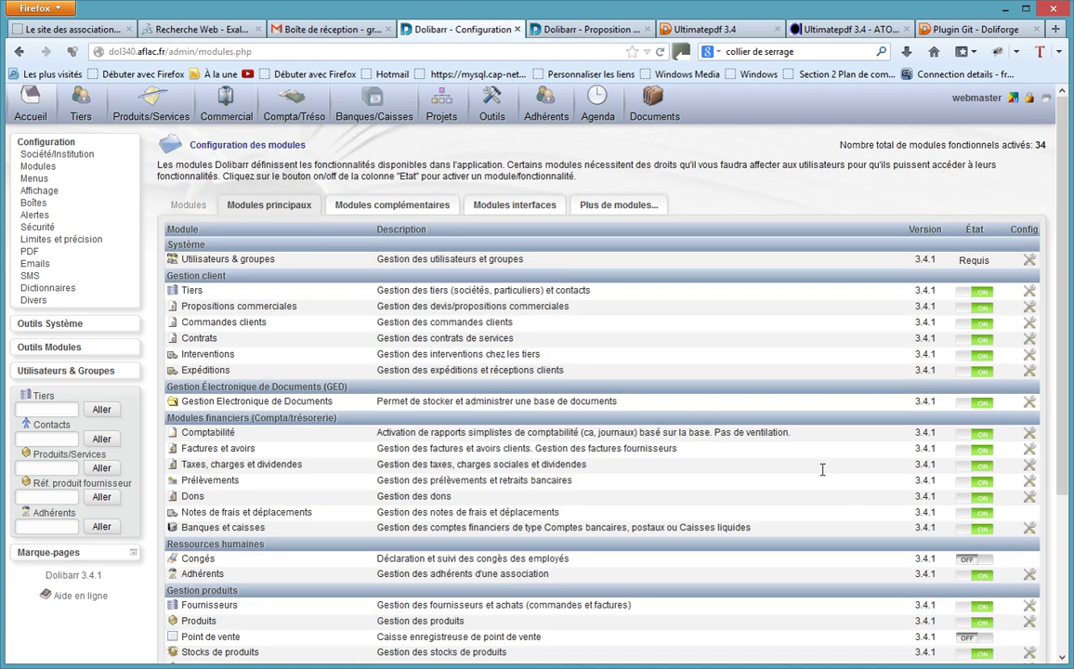
{"action": "scroll", "coordinate": [839, 498], "scroll_direction": "down", "scroll_amount": 3}
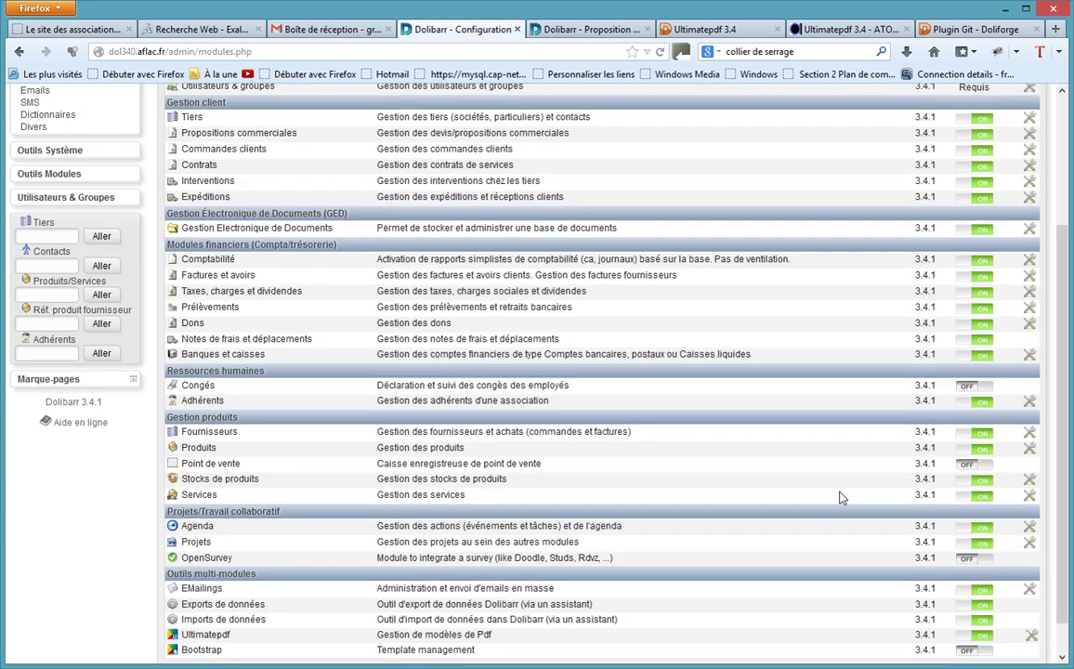
{"action": "left_click", "coordinate": [1033, 639]}
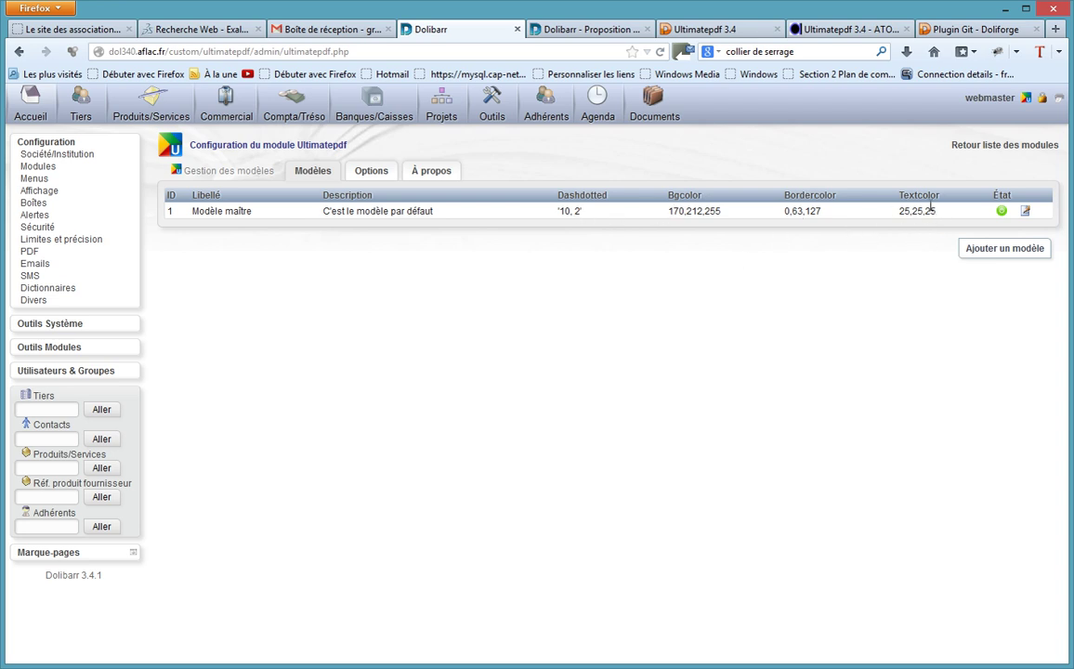
Start a new Ultimatepdf model and label it "mon modèle vert".
{"action": "left_click", "coordinate": [1008, 249]}
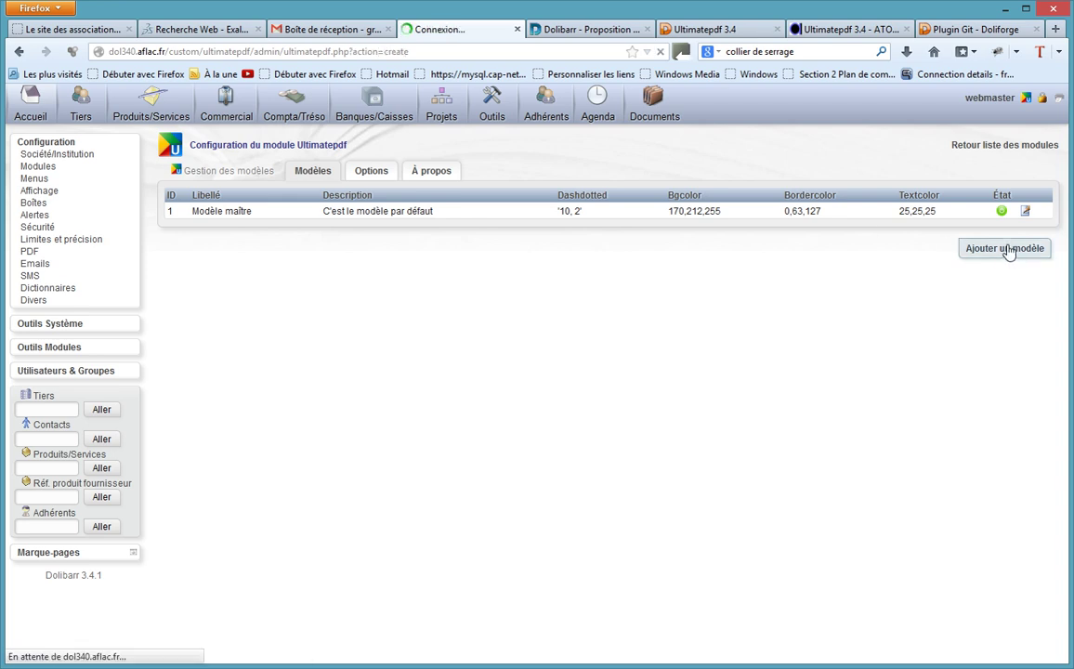
{"action": "left_click", "coordinate": [510, 212]}
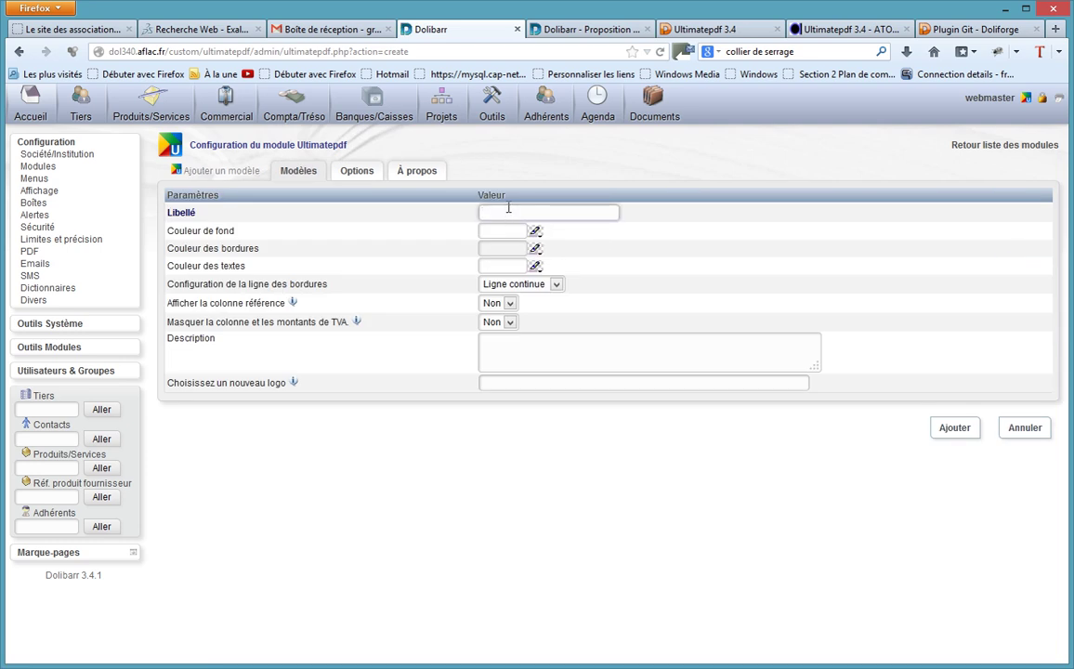
{"action": "type", "text": "mon "}
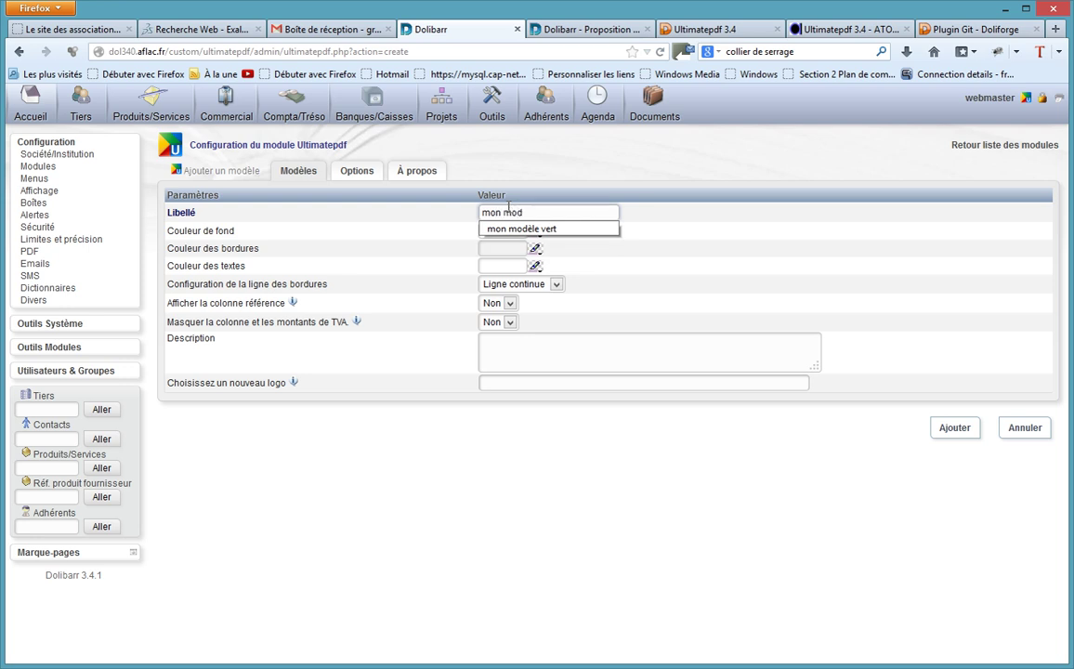
{"action": "type", "text": "mod"}
{"action": "left_click", "coordinate": [553, 229]}
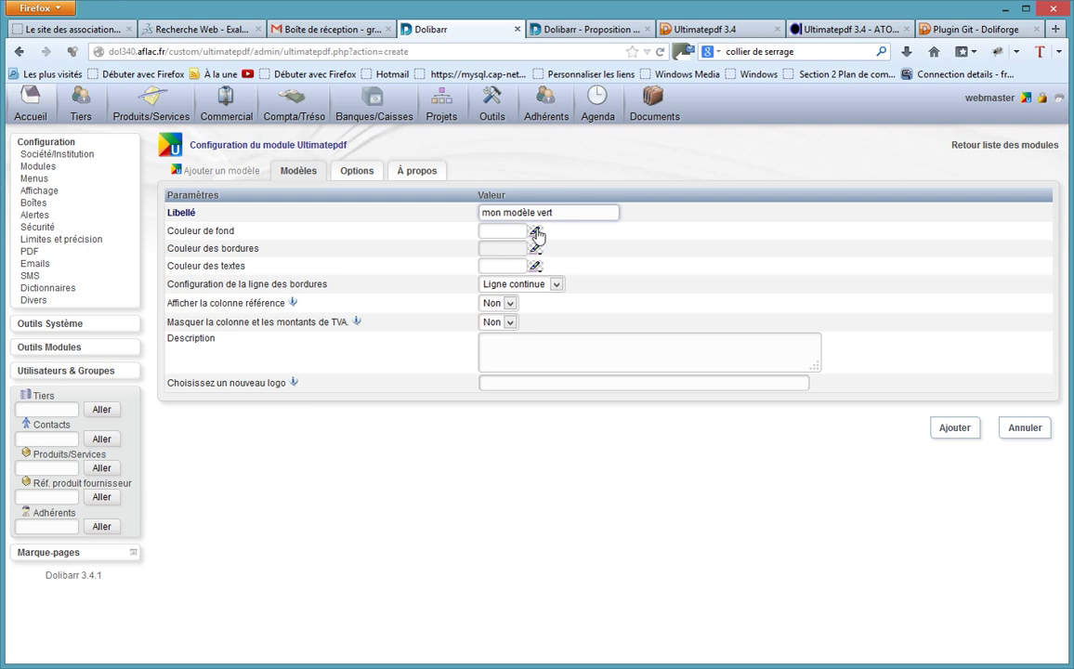
Set the new model's background colour to light green d4ffaa and its border colour to dark green 3f7f00.
{"action": "left_click", "coordinate": [535, 231]}
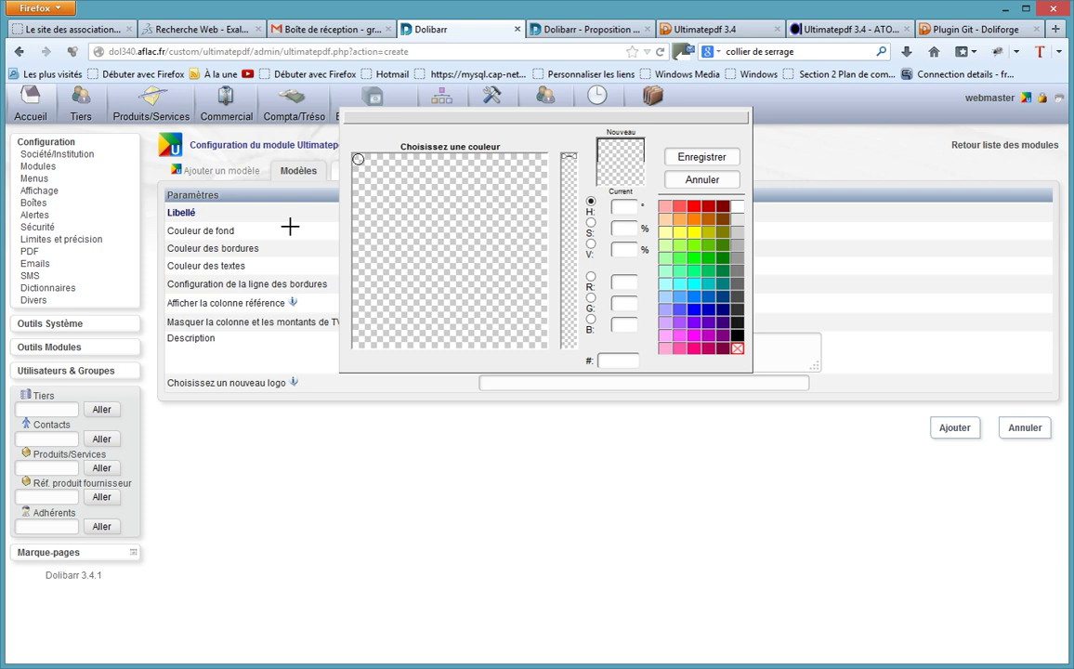
{"action": "left_click", "coordinate": [664, 250]}
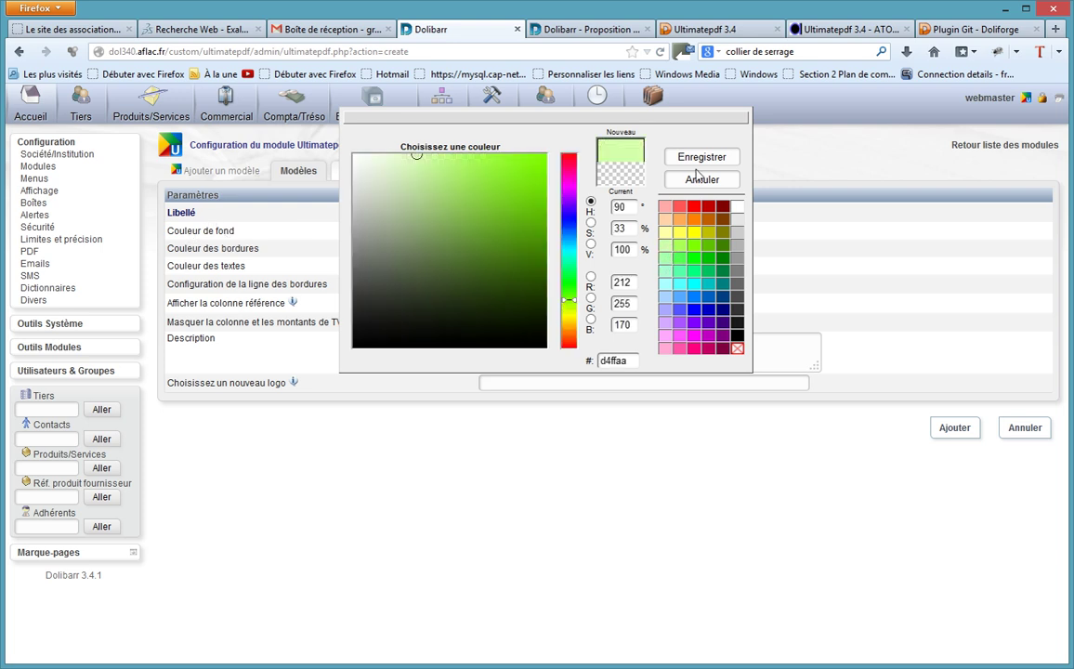
{"action": "left_click", "coordinate": [701, 162]}
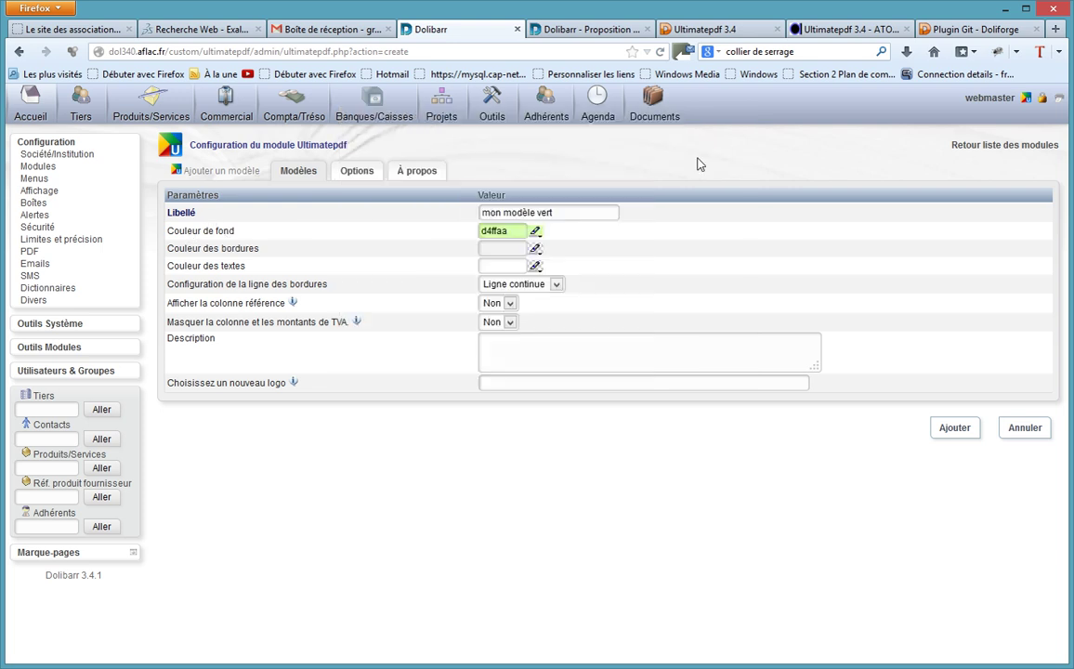
{"action": "left_click", "coordinate": [536, 251]}
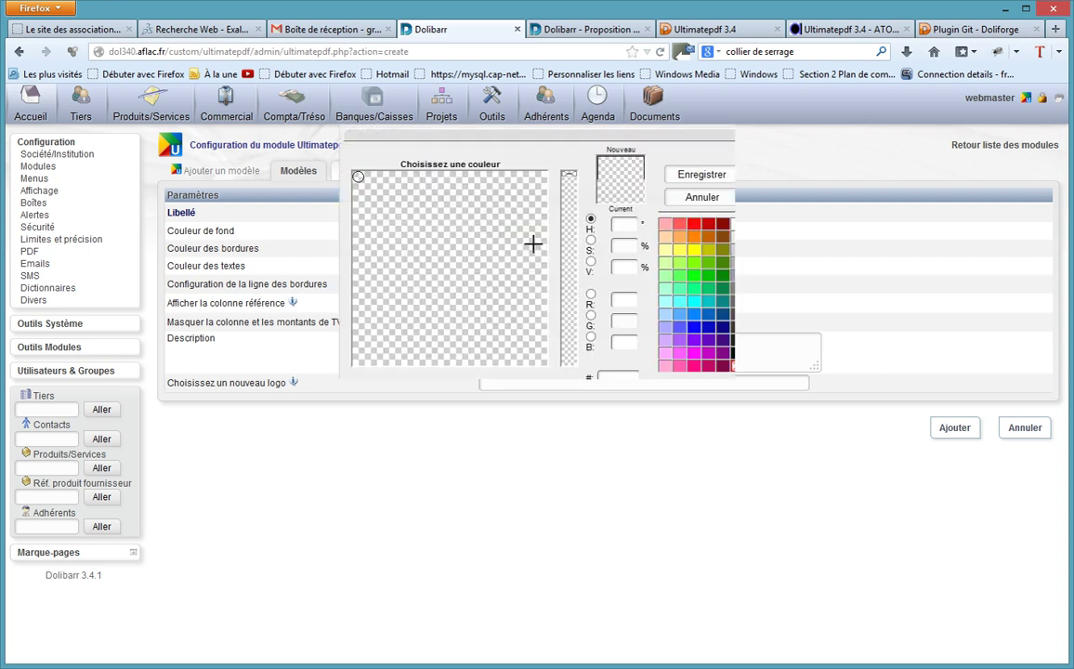
{"action": "left_click", "coordinate": [724, 272]}
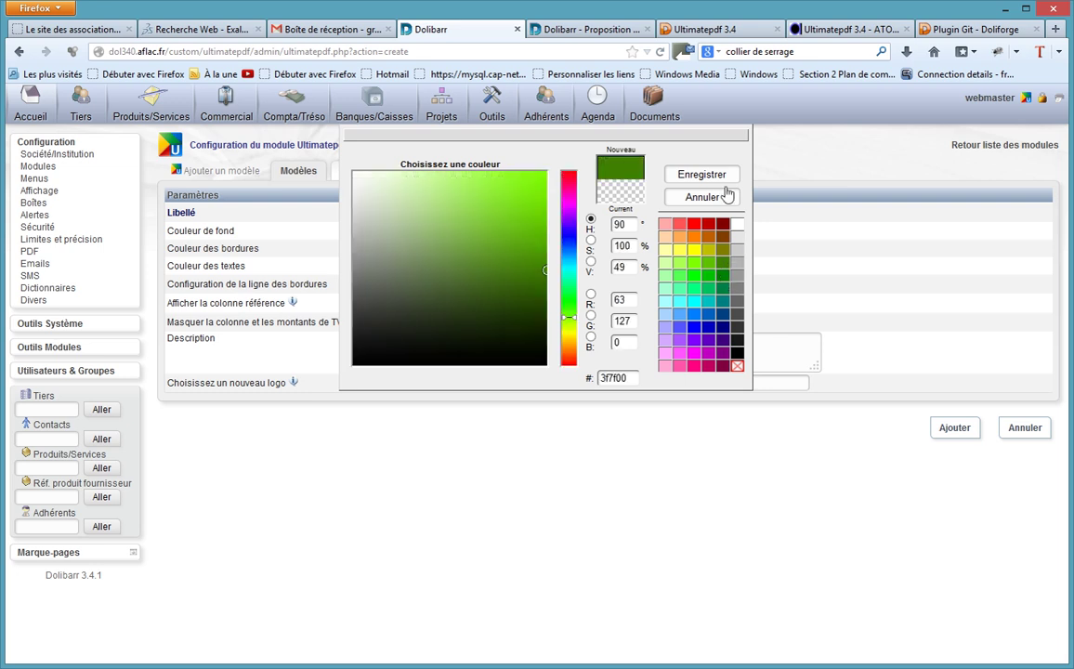
{"action": "left_click", "coordinate": [722, 177]}
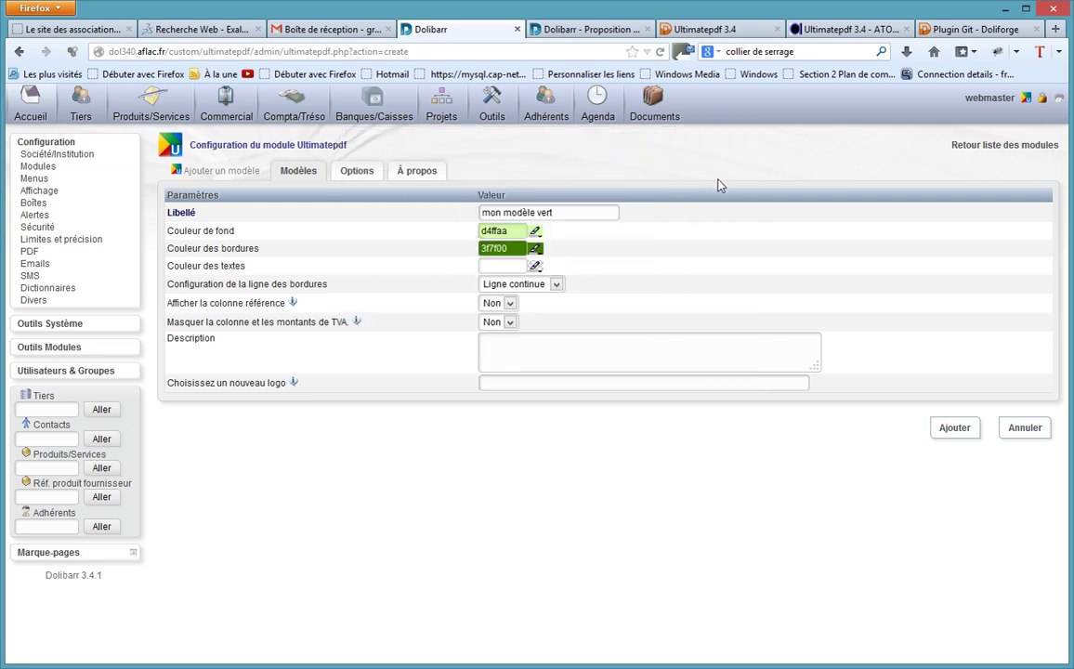
Set the model's text colour to dark grey 333333 and its border line style to Ligne pointillée.
{"action": "left_click", "coordinate": [536, 267]}
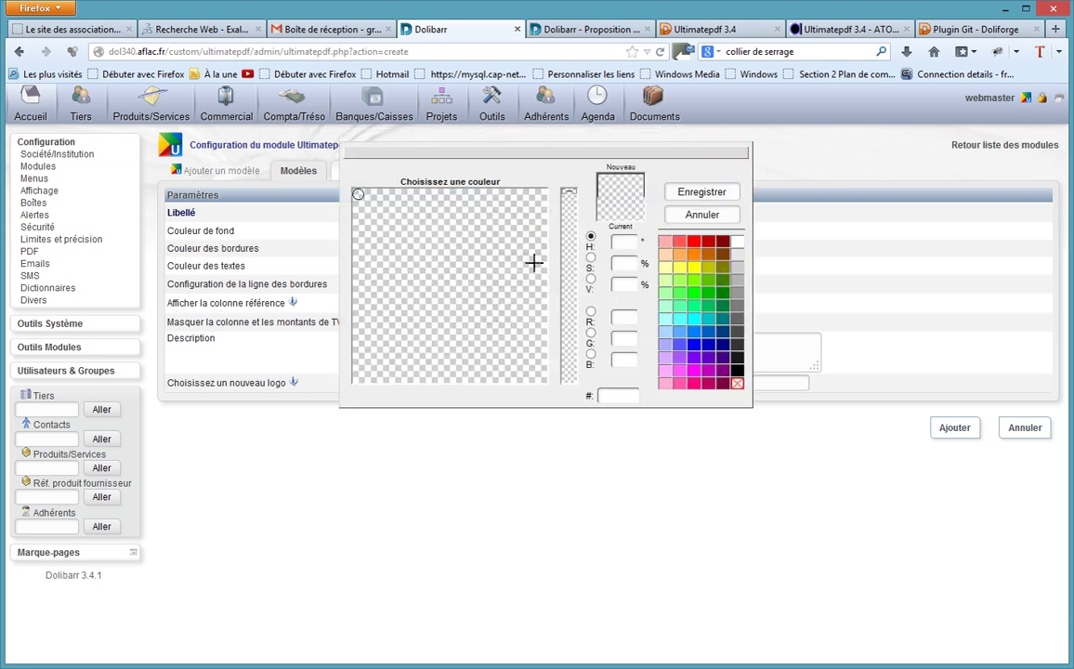
{"action": "left_click", "coordinate": [738, 346]}
{"action": "left_click", "coordinate": [716, 192]}
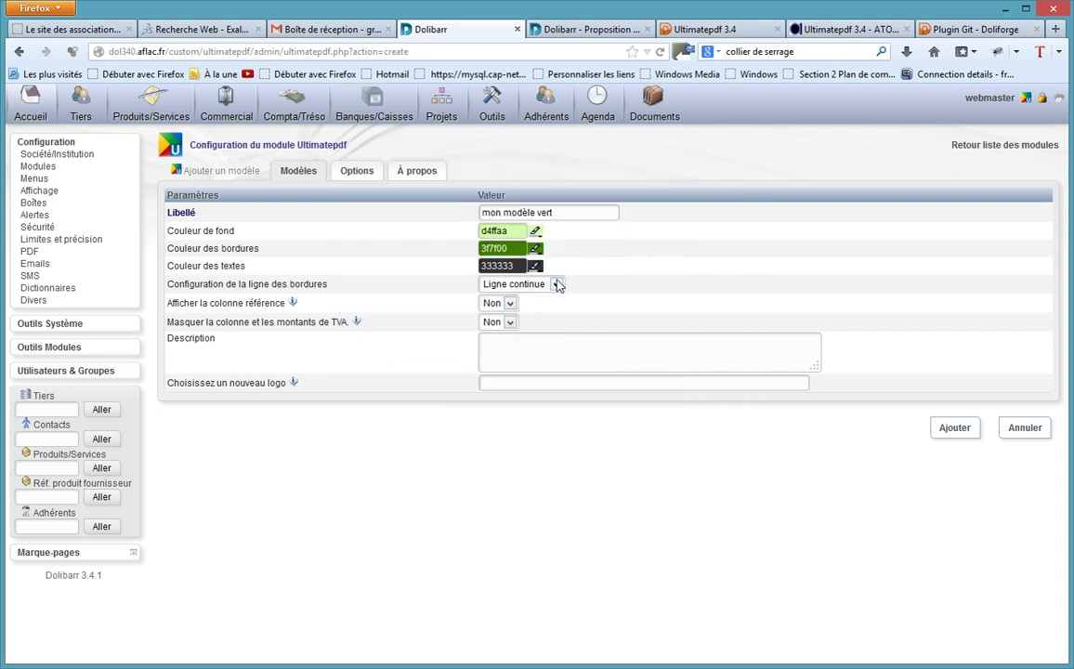
{"action": "left_click", "coordinate": [557, 283]}
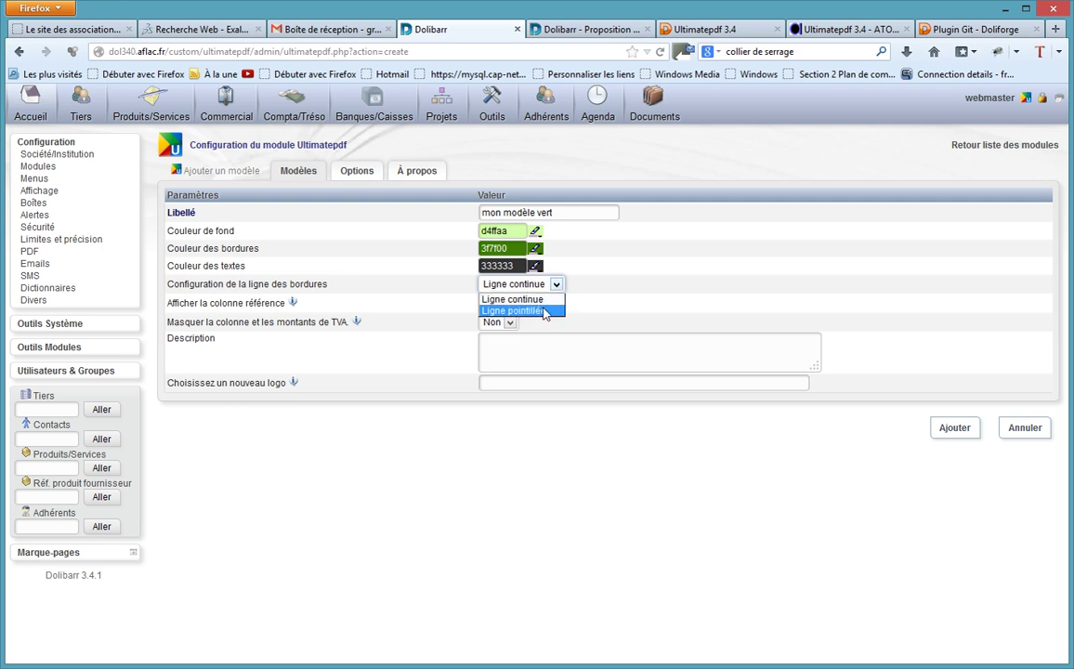
{"action": "left_click", "coordinate": [544, 312]}
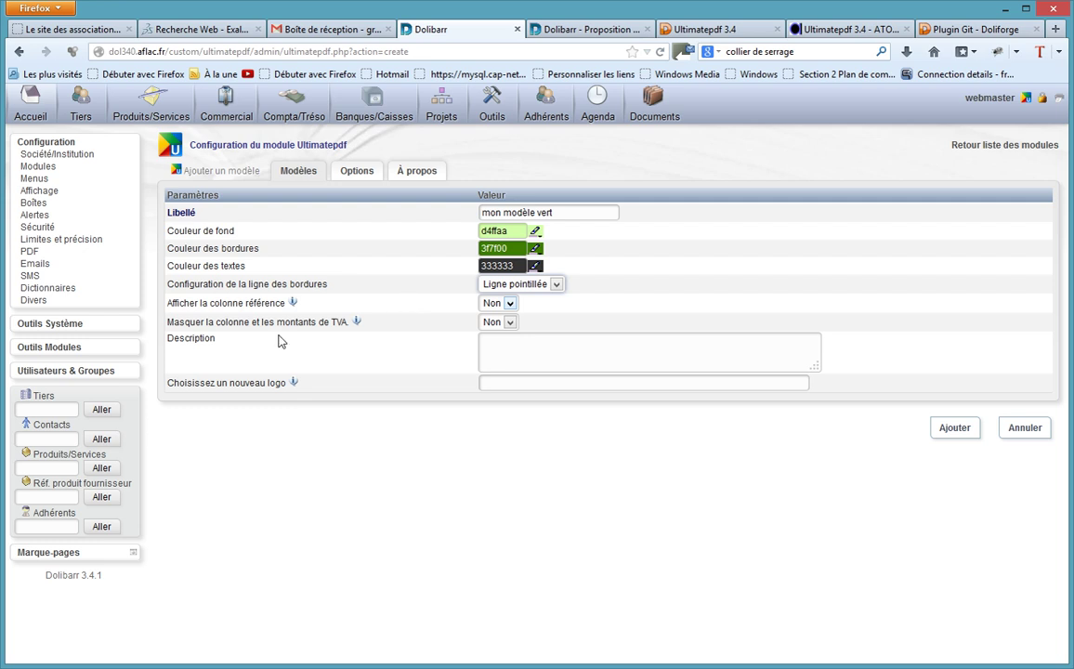
Enter "mon beau beau modèle vert" as the model's description and add the model.
{"action": "left_click_drag", "start_coordinate": [243, 303], "coordinate": [278, 303]}
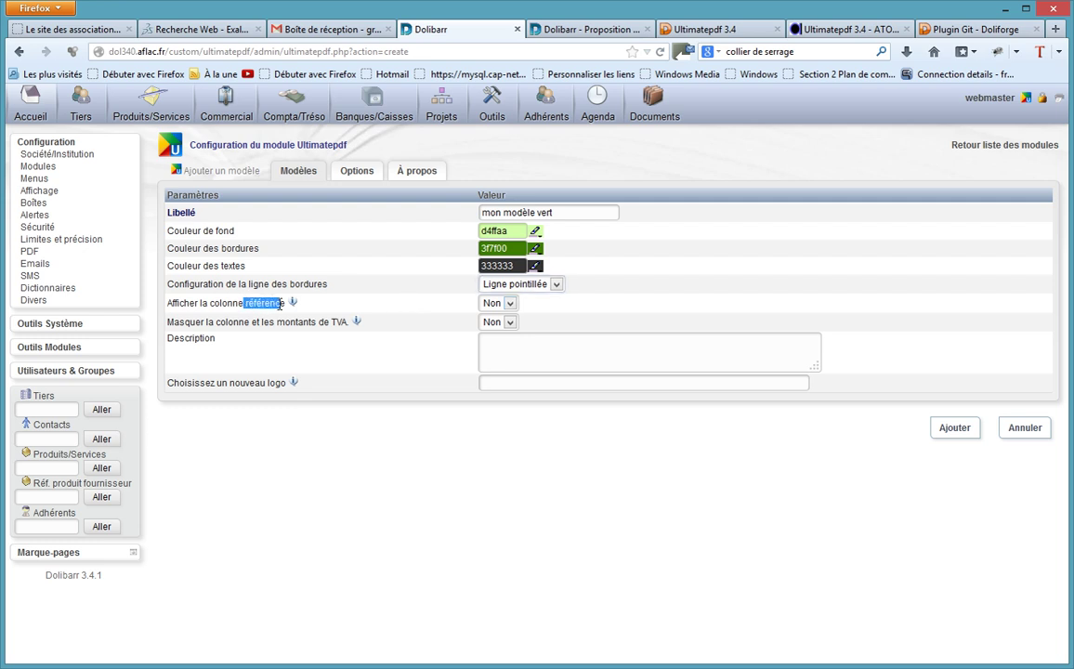
{"action": "left_click_drag", "start_coordinate": [338, 322], "coordinate": [290, 321]}
{"action": "left_click", "coordinate": [506, 340]}
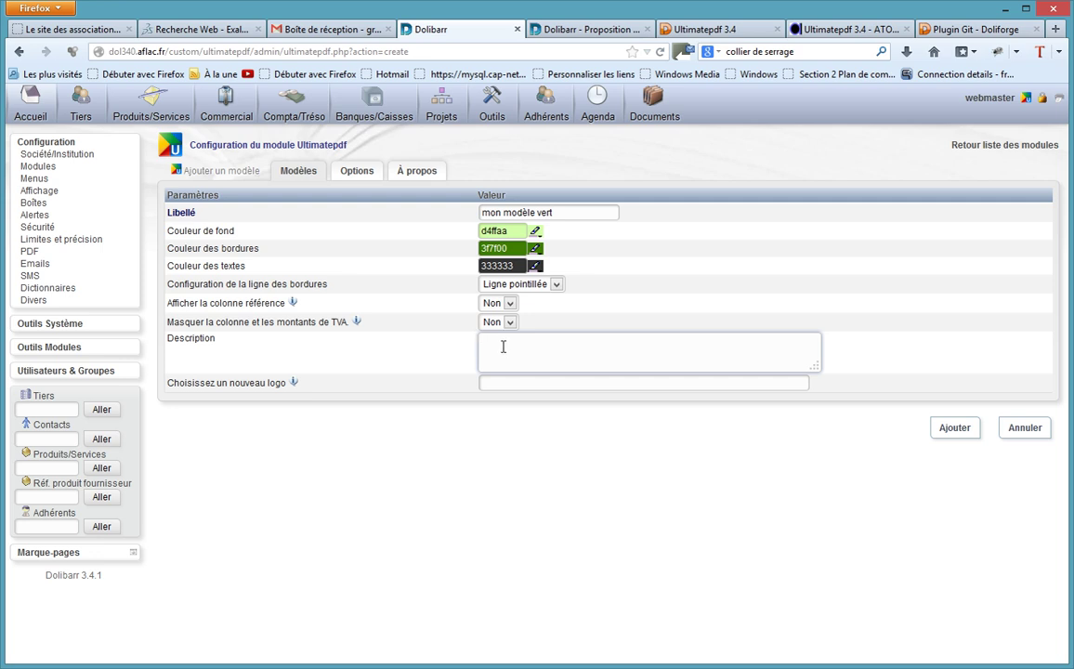
{"action": "type", "text": "mon-beau beau modèle vert"}
{"action": "left_click", "coordinate": [957, 430]}
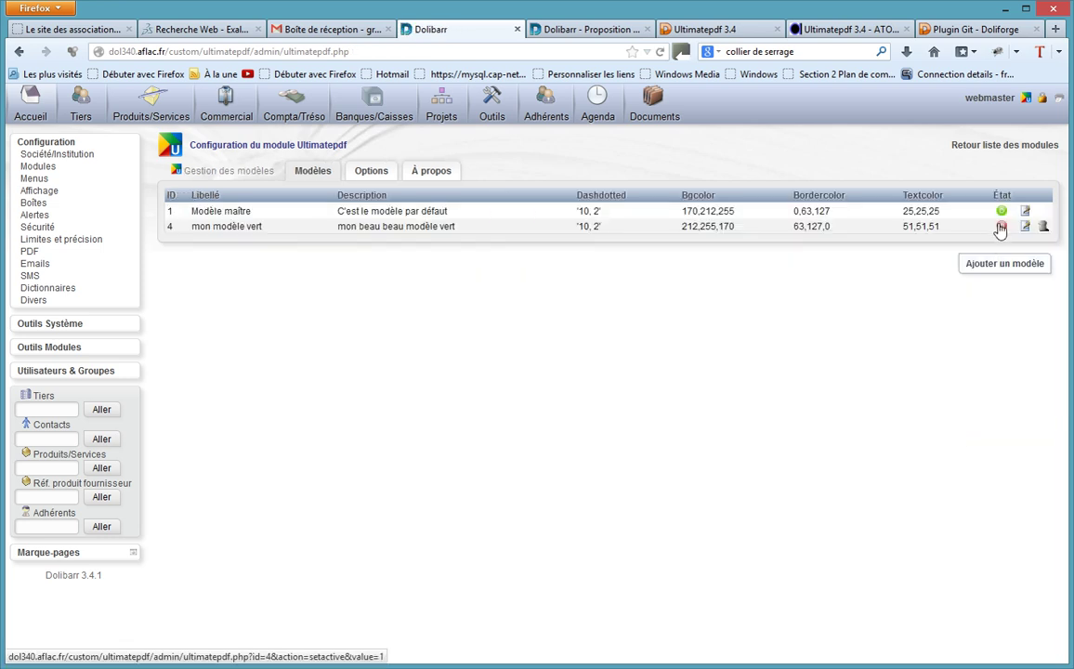
Activate mon modèle vert and switch the current design from Modèle maître to it.
{"action": "left_click", "coordinate": [1002, 228]}
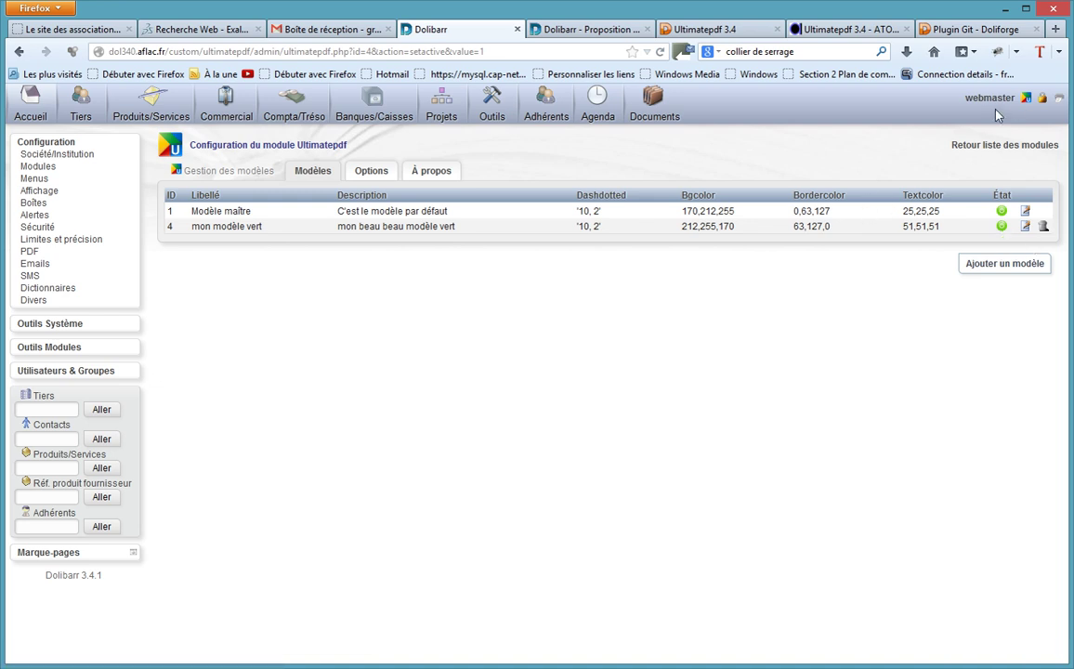
{"action": "mouse_move", "coordinate": [1028, 98]}
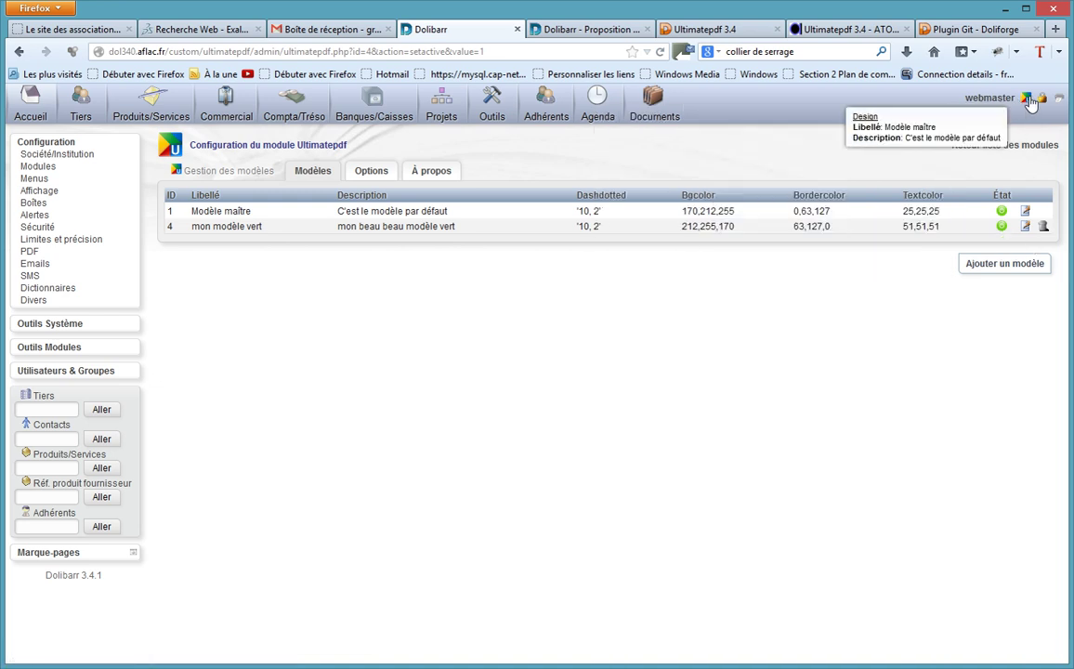
{"action": "left_click", "coordinate": [1028, 100]}
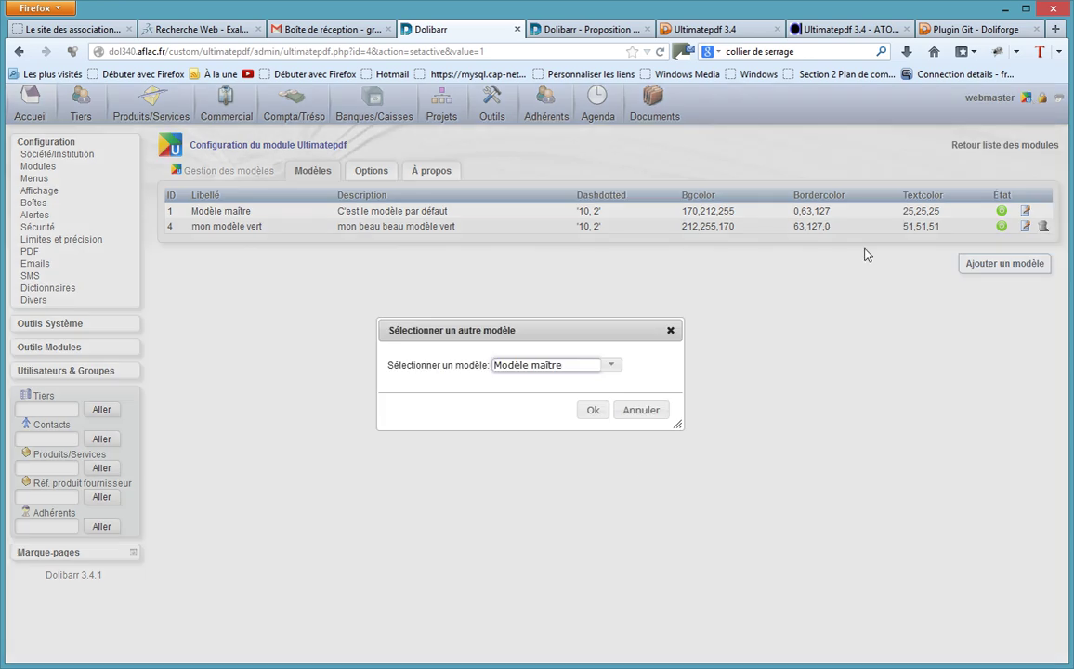
{"action": "left_click", "coordinate": [612, 366]}
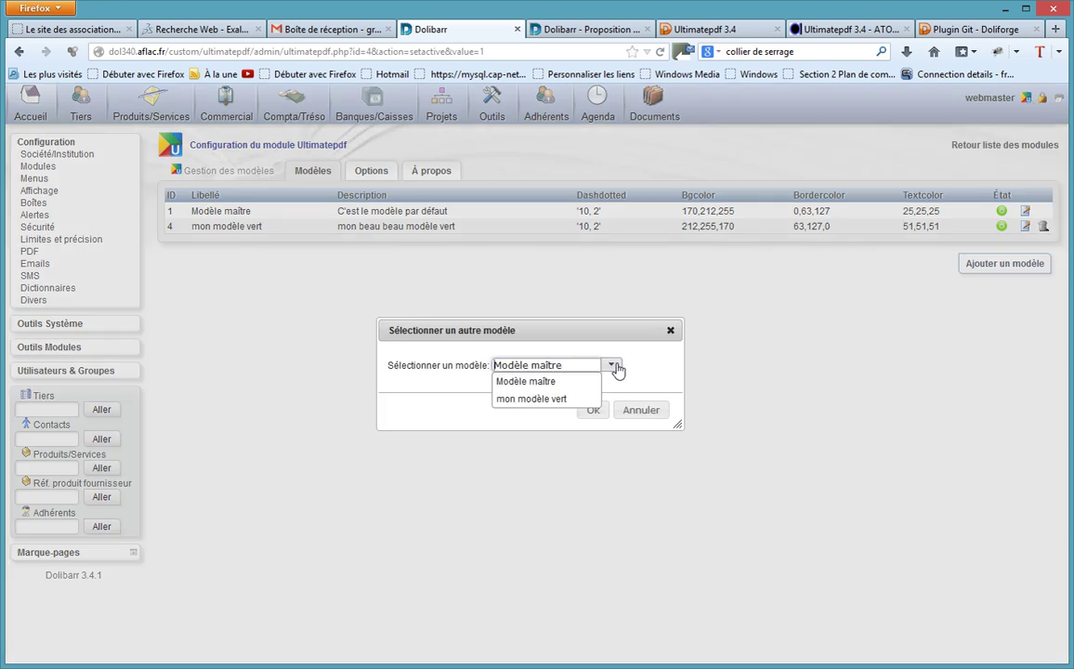
{"action": "left_click", "coordinate": [539, 402]}
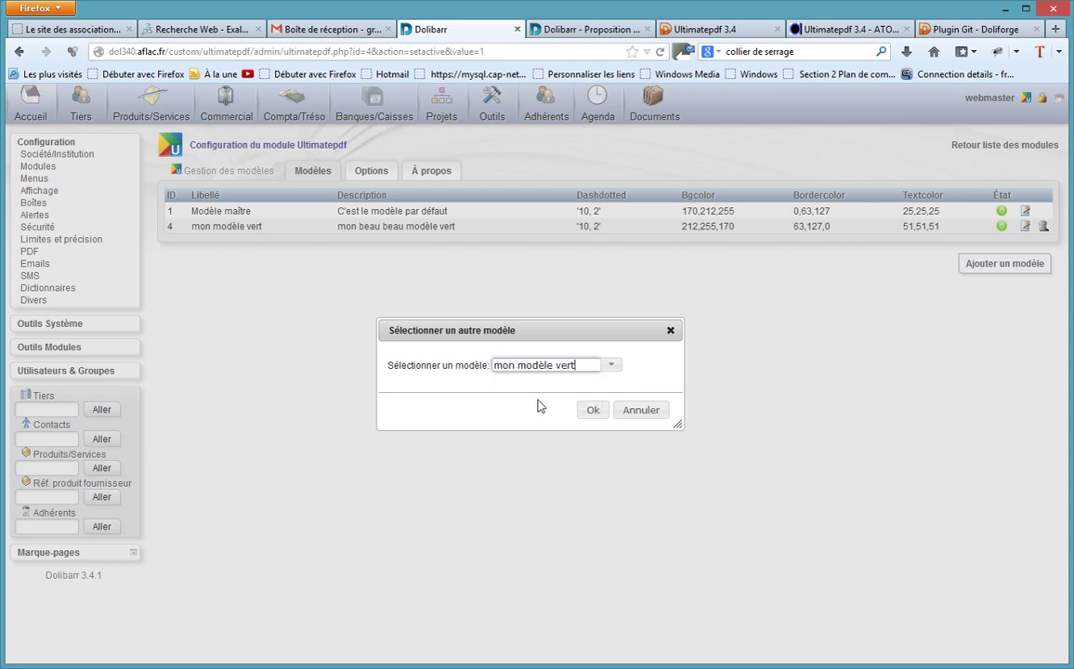
{"action": "left_click", "coordinate": [594, 411]}
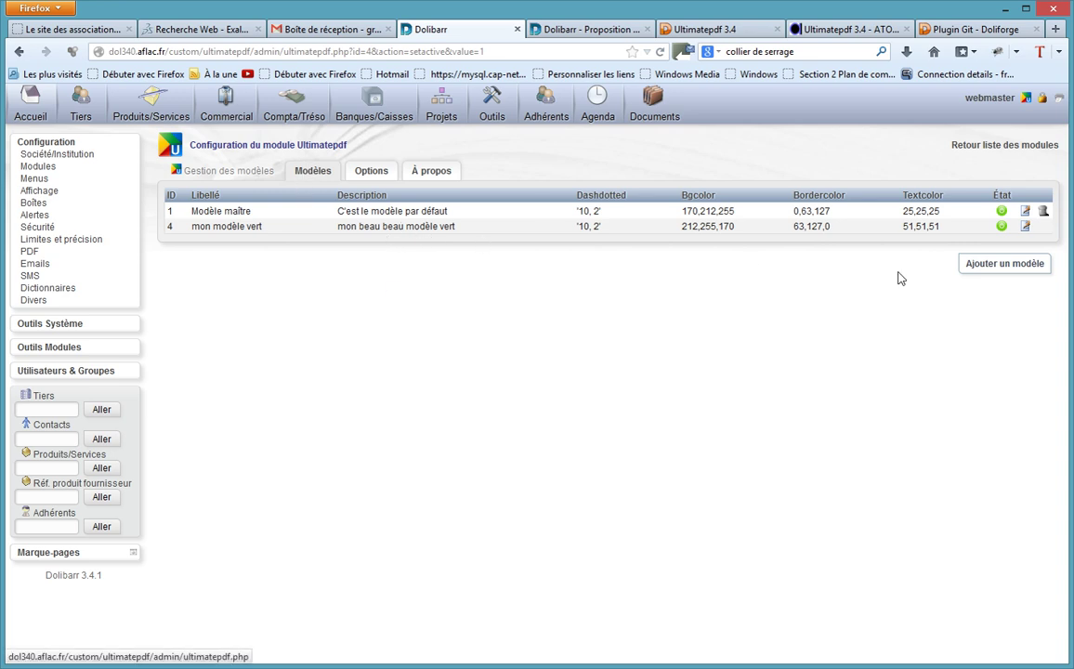
{"action": "mouse_move", "coordinate": [1027, 100]}
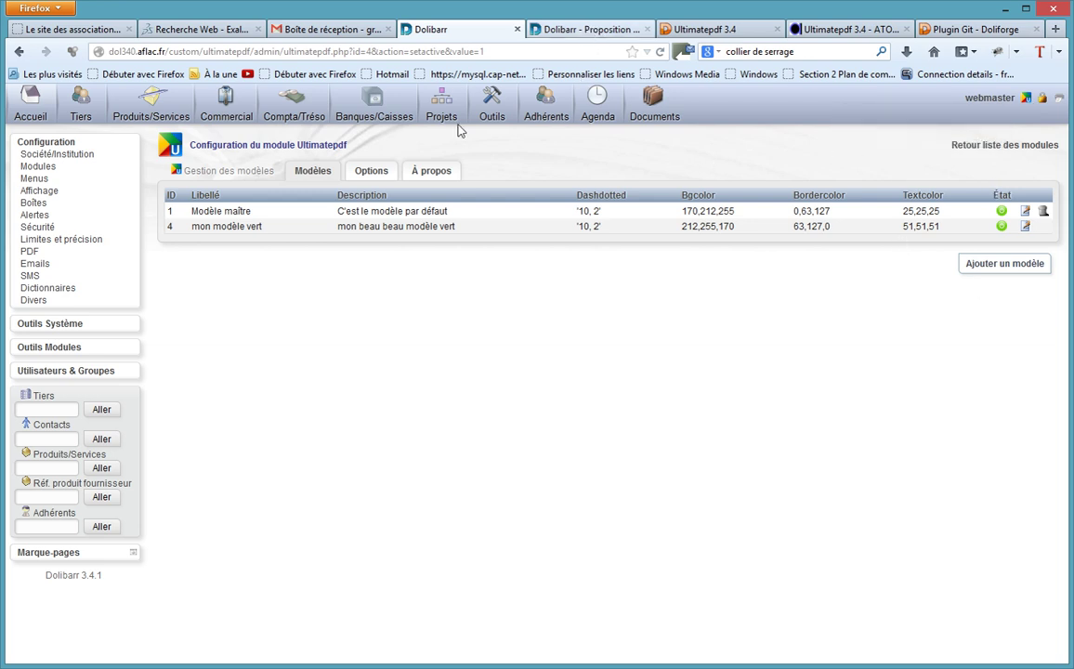
In the module options, turn off contact coordinates, VAT number masking and the fold mark, and switch Propales photo thumbnails off and back on.
{"action": "left_click", "coordinate": [369, 171]}
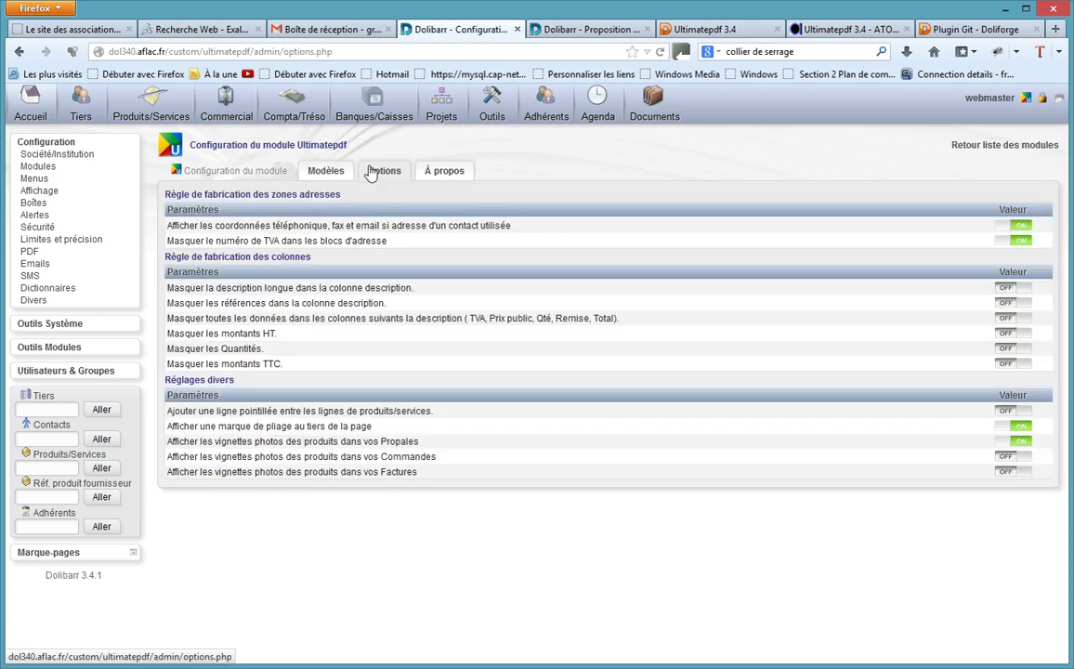
{"action": "left_click", "coordinate": [1015, 226]}
{"action": "left_click", "coordinate": [1018, 241]}
{"action": "left_click", "coordinate": [1020, 426]}
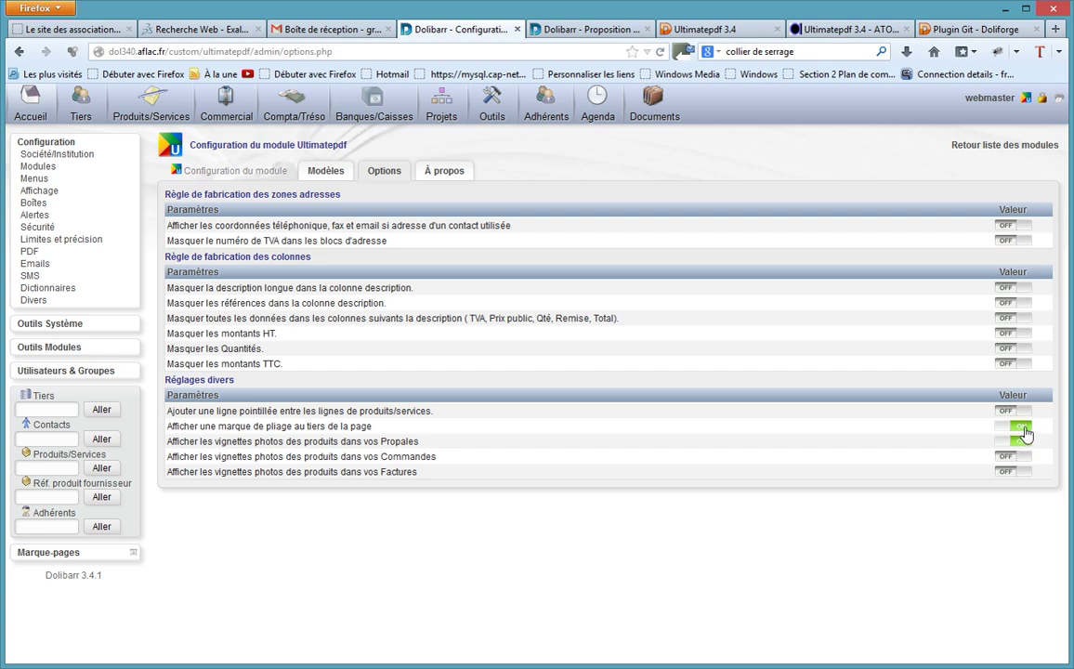
{"action": "left_click", "coordinate": [1023, 442]}
{"action": "left_click", "coordinate": [1011, 443]}
Regenerate the open commercial proposal's French PDF with the ultimate_propal model, then open it and check the client's VAT number line.
{"action": "left_click", "coordinate": [581, 30]}
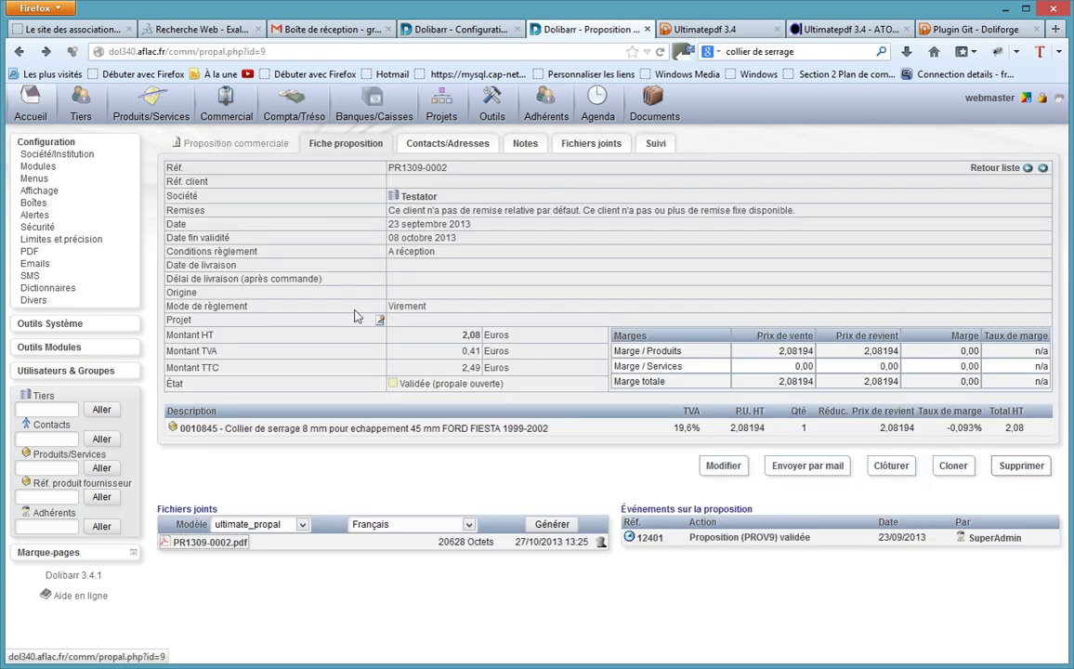
{"action": "left_click", "coordinate": [552, 525]}
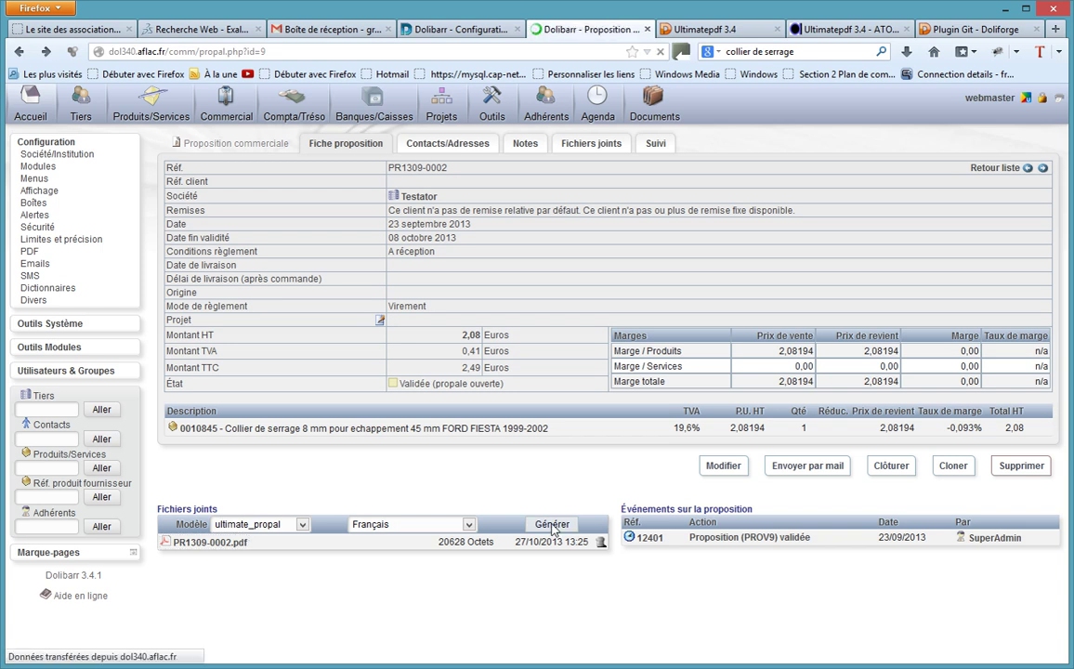
{"action": "left_click", "coordinate": [198, 543]}
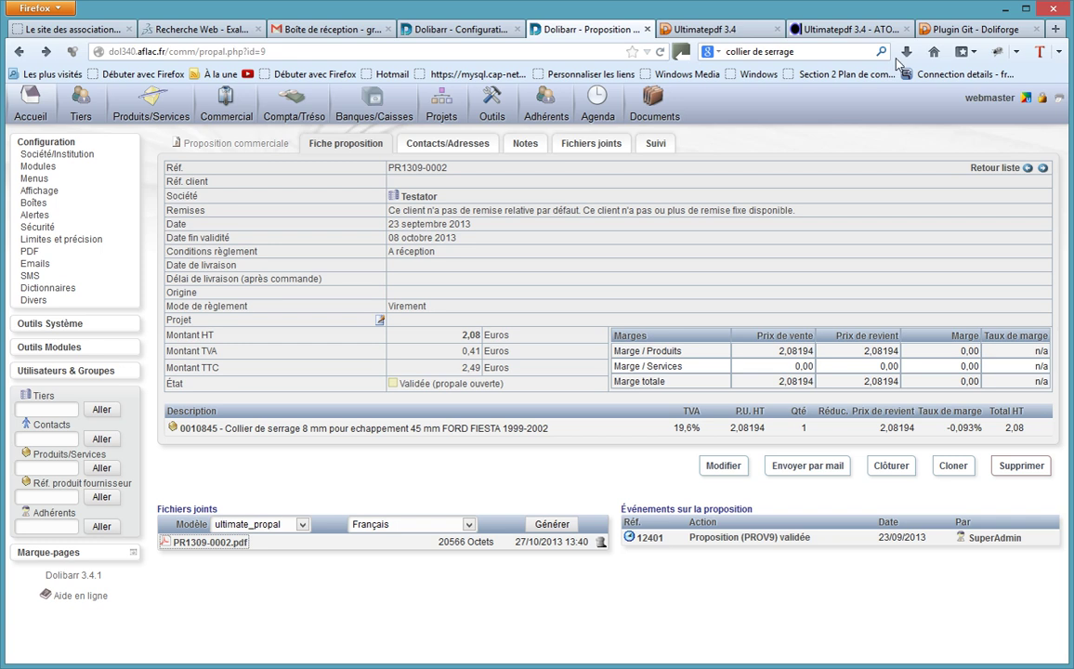
{"action": "left_click", "coordinate": [911, 53]}
{"action": "left_click", "coordinate": [733, 93]}
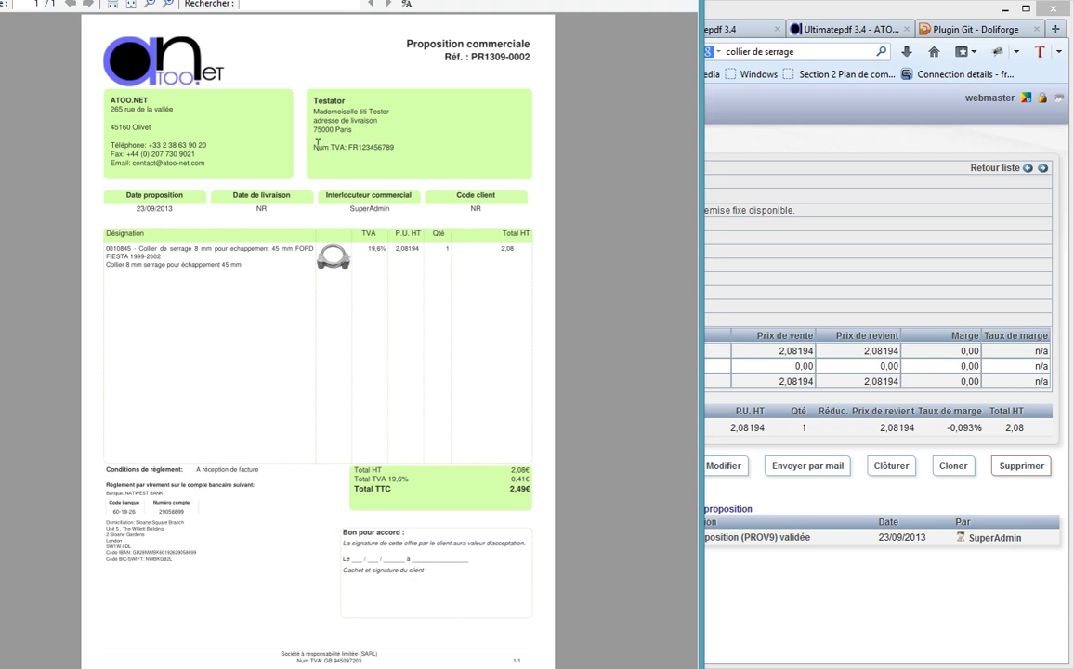
{"action": "left_click_drag", "start_coordinate": [315, 147], "coordinate": [402, 148]}
{"action": "left_click", "coordinate": [406, 153]}
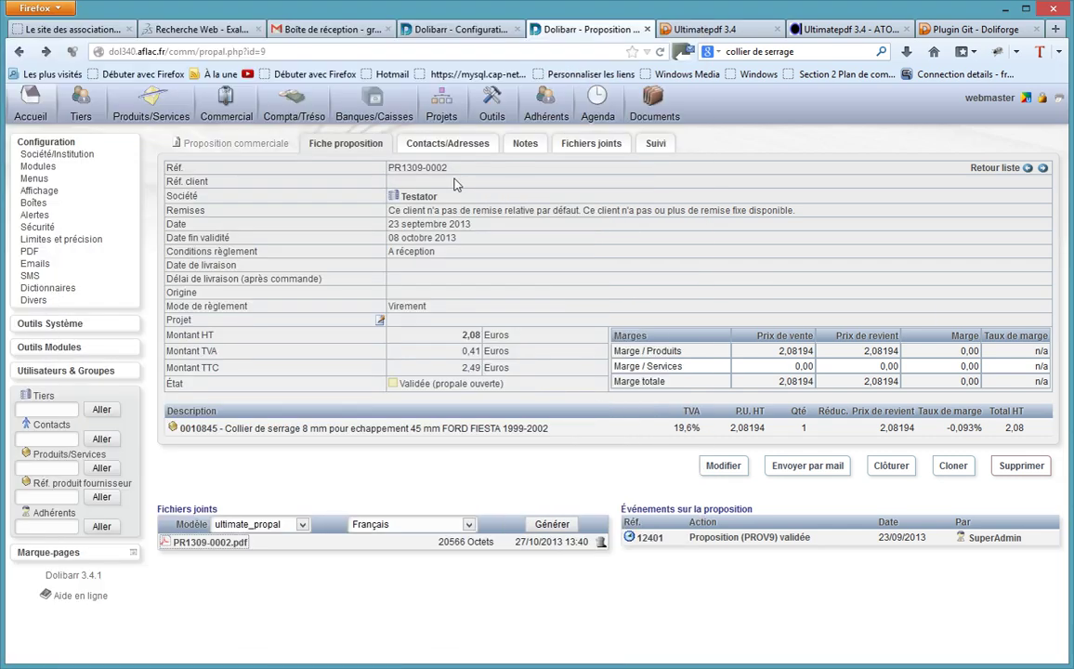
Edit mon modèle vert to show the reference column and hide the VAT column and amounts, and save it.
{"action": "left_click", "coordinate": [479, 28]}
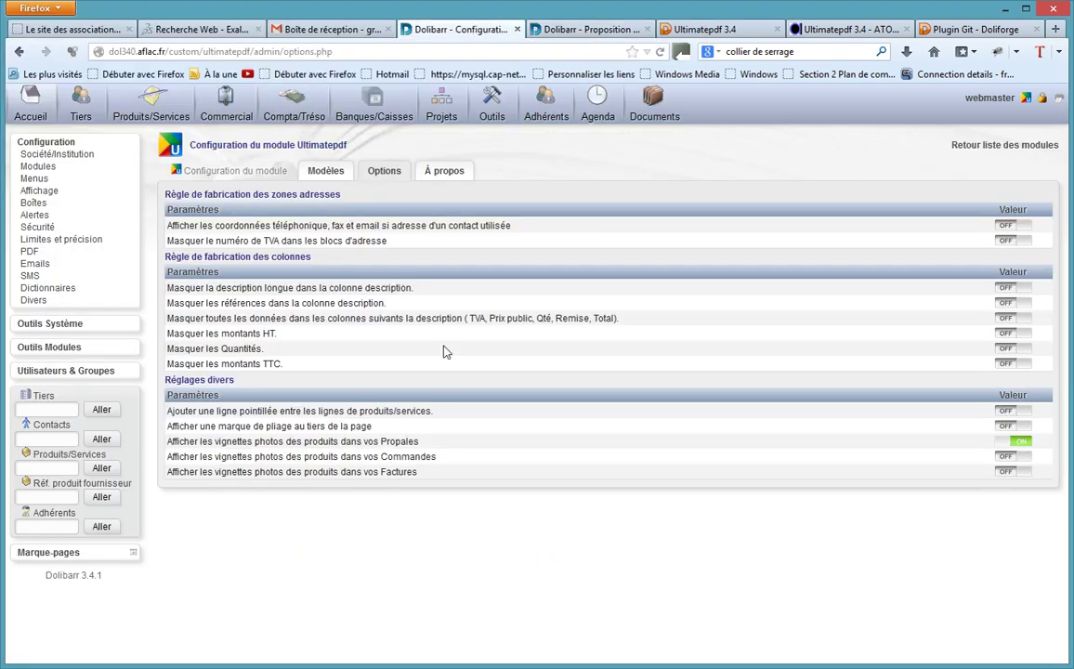
{"action": "left_click", "coordinate": [326, 173]}
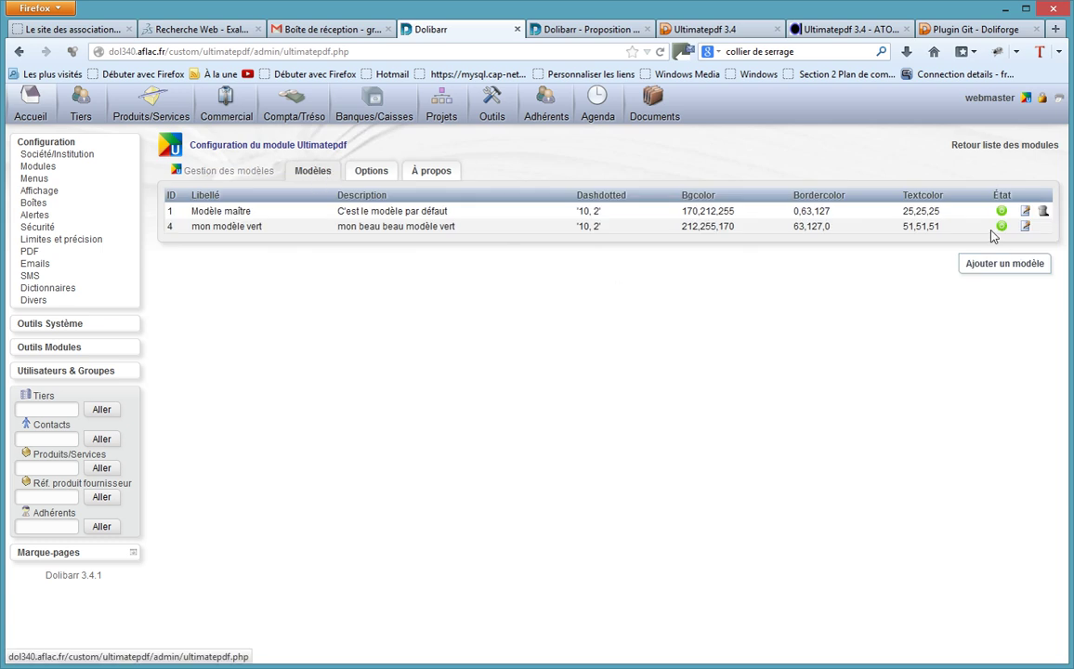
{"action": "left_click", "coordinate": [1026, 226]}
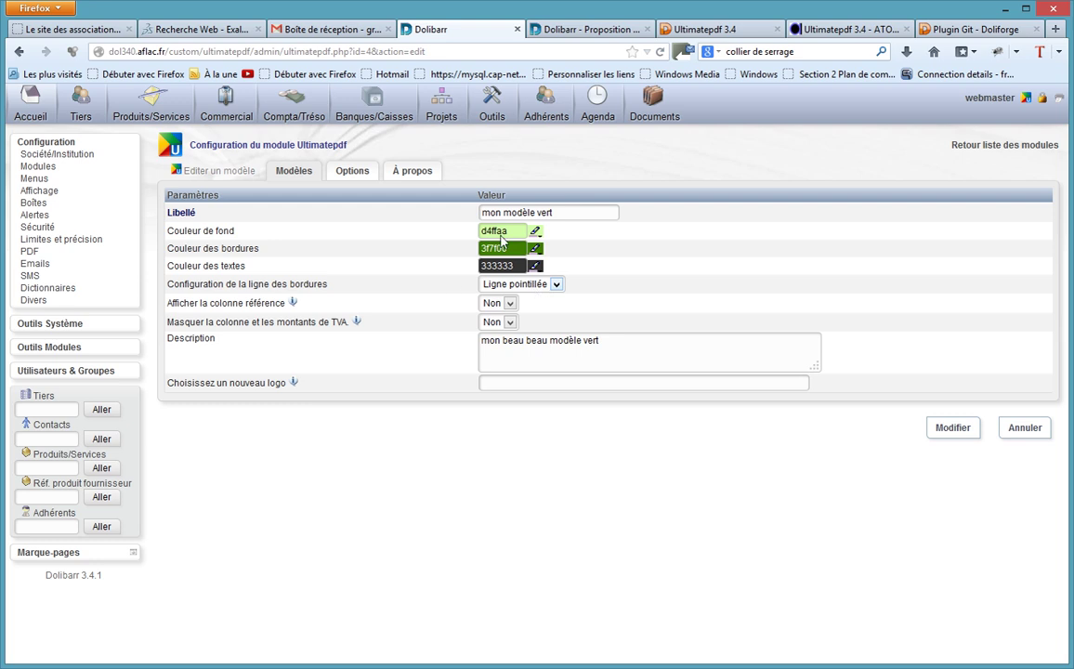
{"action": "left_click", "coordinate": [509, 304]}
{"action": "left_click", "coordinate": [500, 316]}
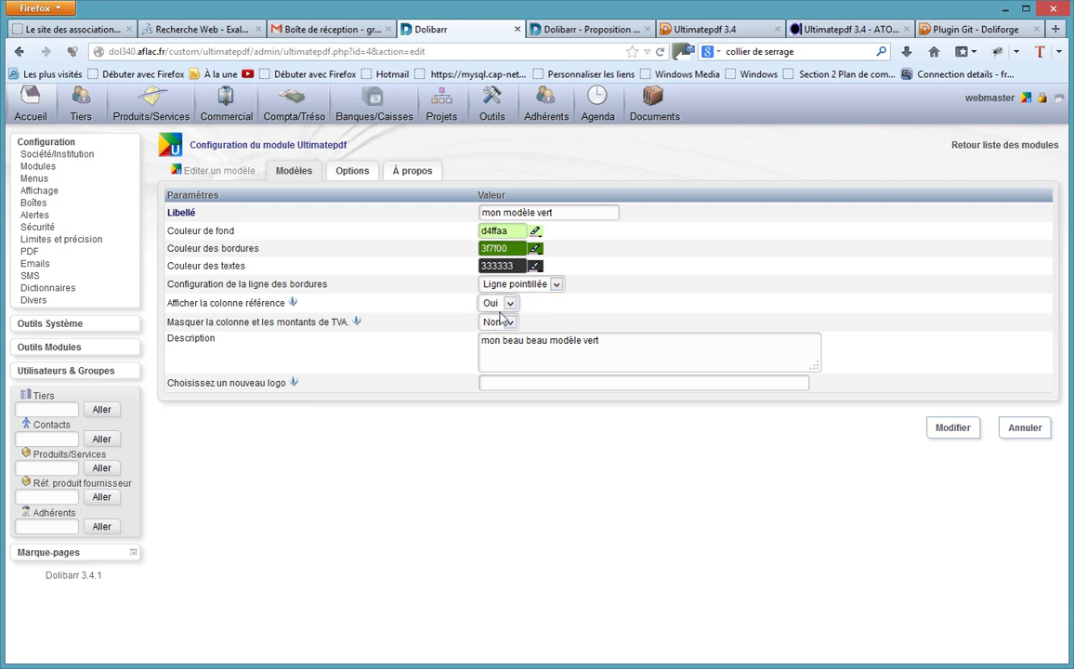
{"action": "left_click", "coordinate": [509, 321]}
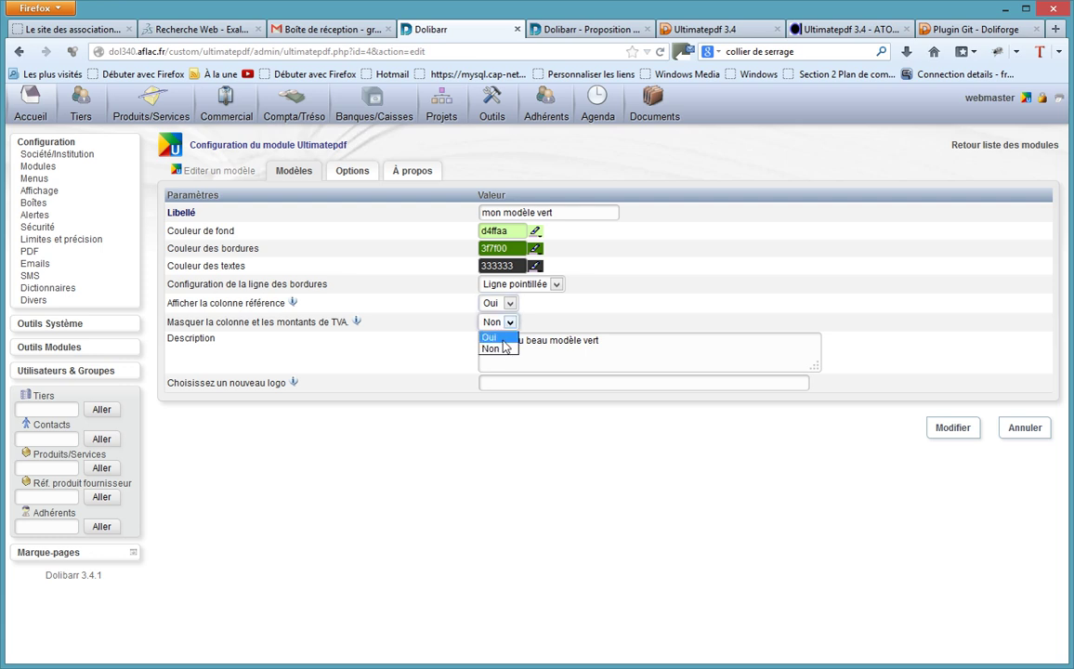
{"action": "left_click", "coordinate": [503, 338]}
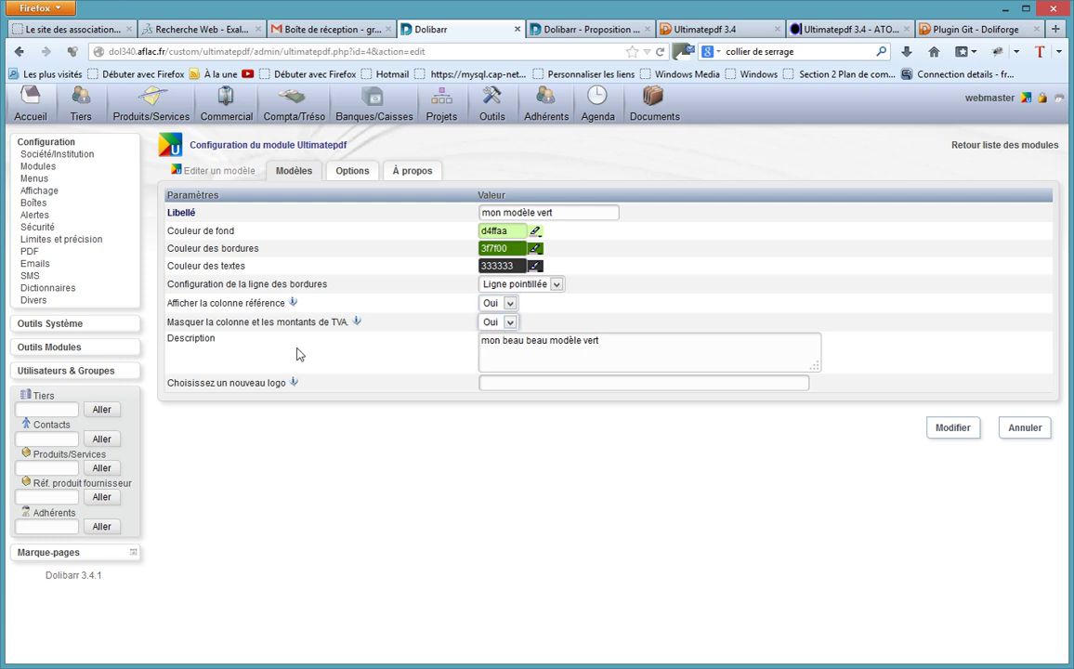
{"action": "left_click", "coordinate": [949, 429]}
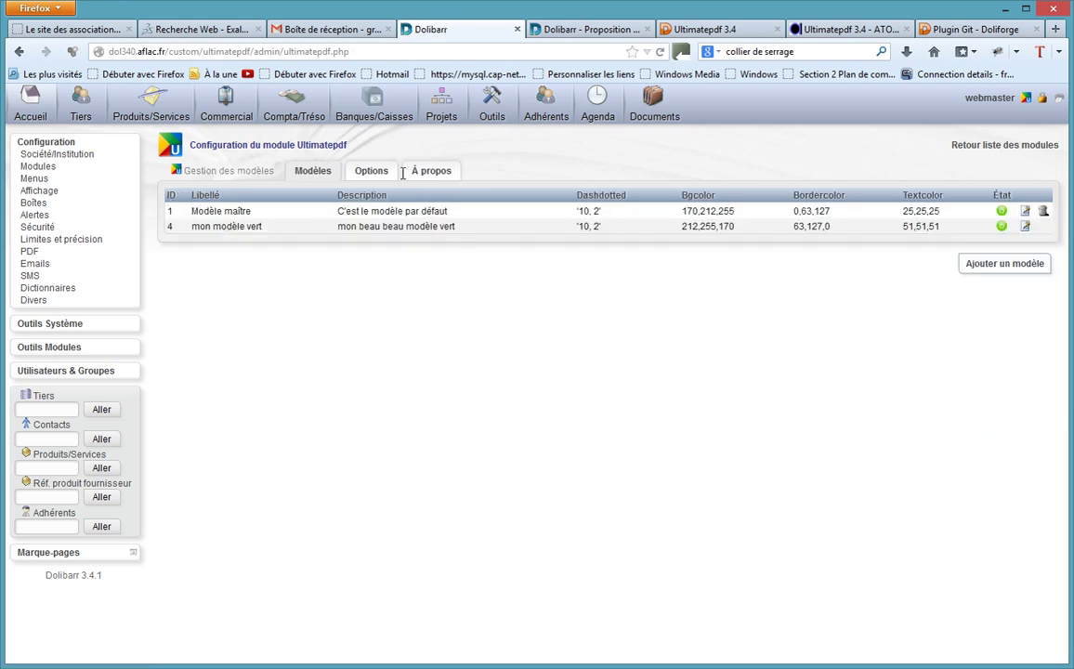
In the module options, turn on contact coordinates and VAT number masking, and confirm mon modèle vert as the current design.
{"action": "left_click", "coordinate": [371, 171]}
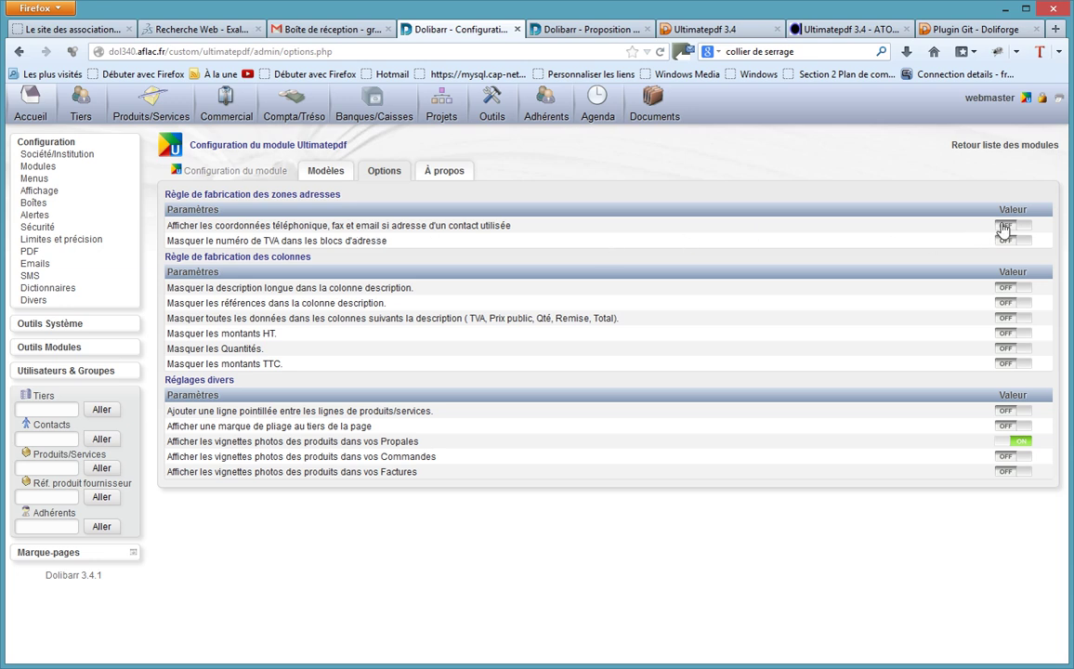
{"action": "left_click", "coordinate": [1006, 228]}
{"action": "left_click", "coordinate": [1003, 241]}
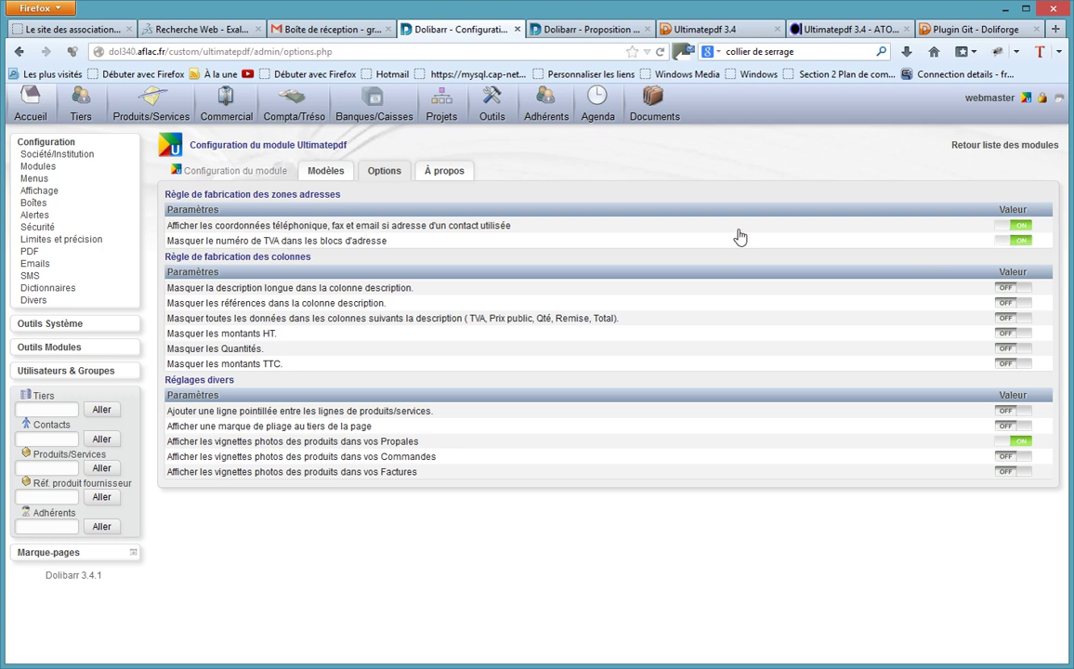
{"action": "left_click", "coordinate": [1027, 99]}
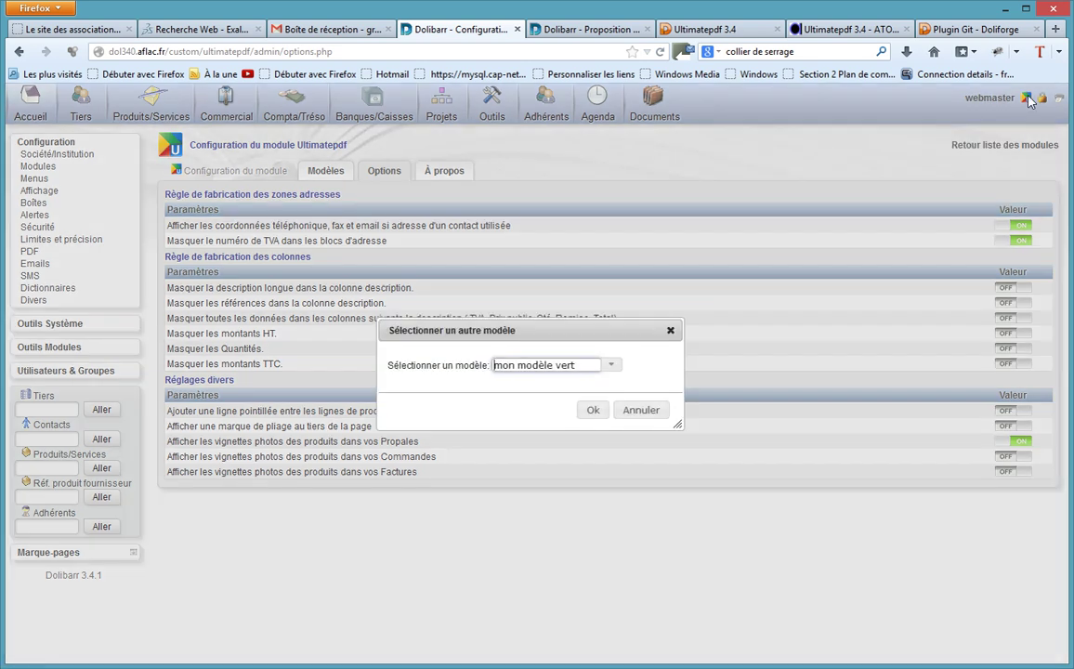
{"action": "left_click", "coordinate": [593, 410]}
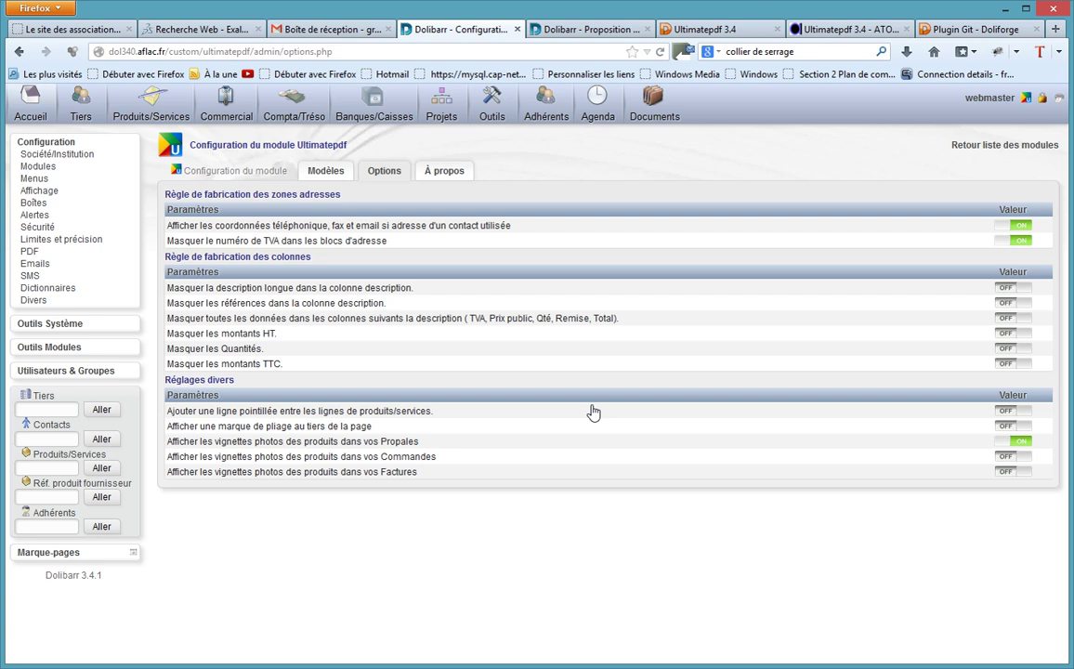
Regenerate proposal PR1309-0002's French ultimate_propal PDF, open it, and check the contact's phone and email lines and the table columns.
{"action": "left_click", "coordinate": [578, 34]}
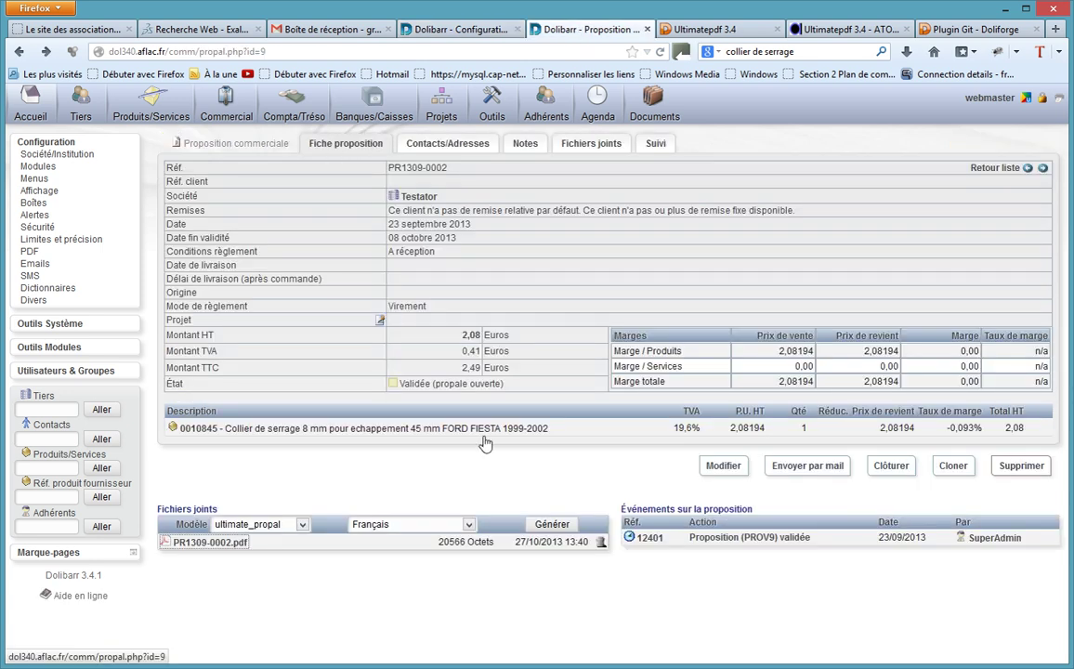
{"action": "left_click", "coordinate": [554, 526]}
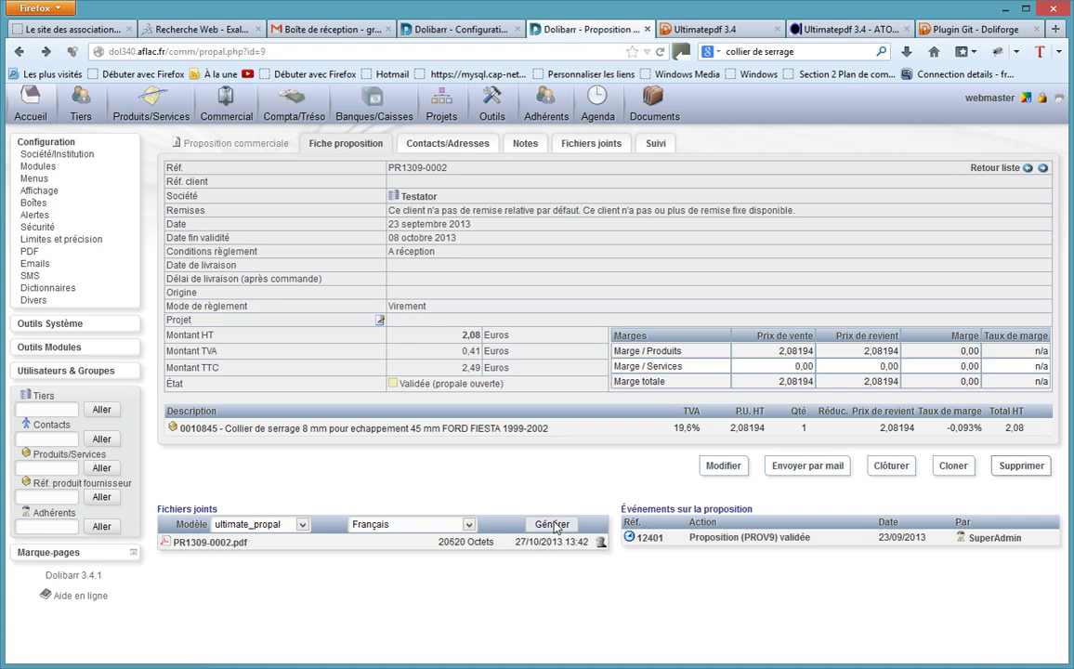
{"action": "left_click", "coordinate": [200, 541]}
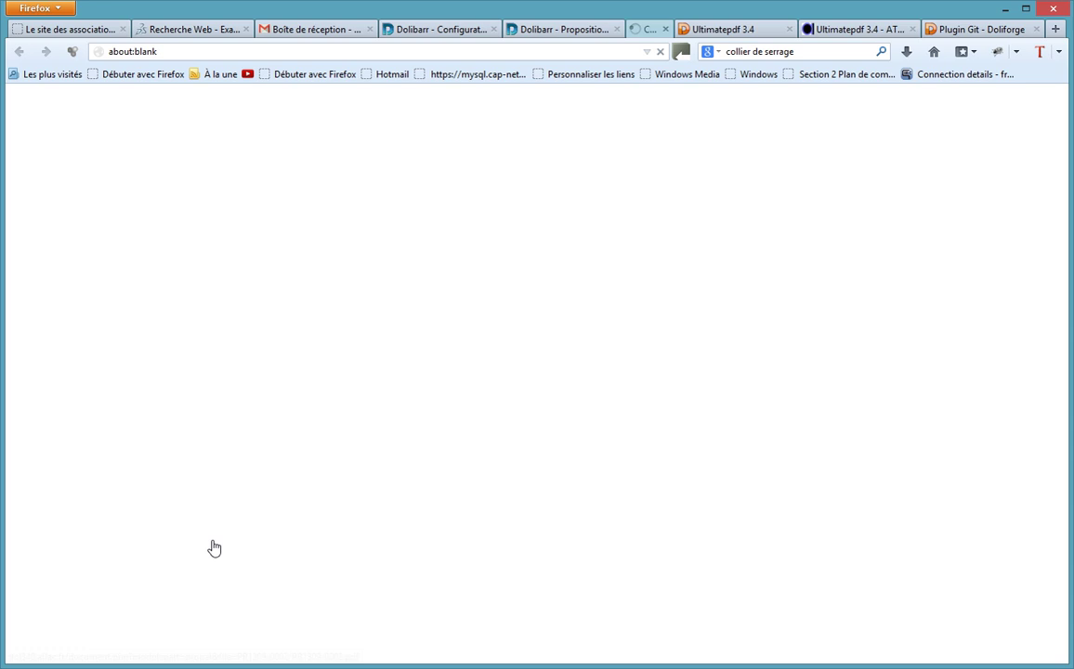
{"action": "left_click", "coordinate": [908, 53]}
{"action": "left_click", "coordinate": [770, 114]}
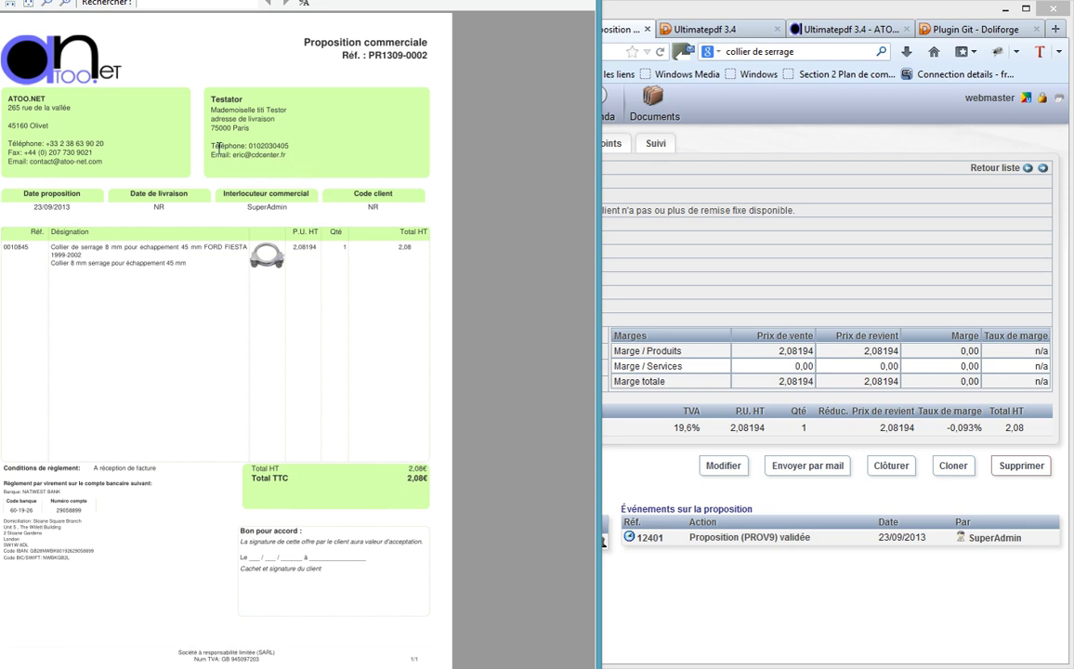
{"action": "left_click_drag", "start_coordinate": [211, 146], "coordinate": [248, 147]}
{"action": "left_click", "coordinate": [218, 158]}
{"action": "left_click_drag", "start_coordinate": [65, 229], "coordinate": [82, 234]}
{"action": "left_click_drag", "start_coordinate": [602, 542], "coordinate": [291, 182]}
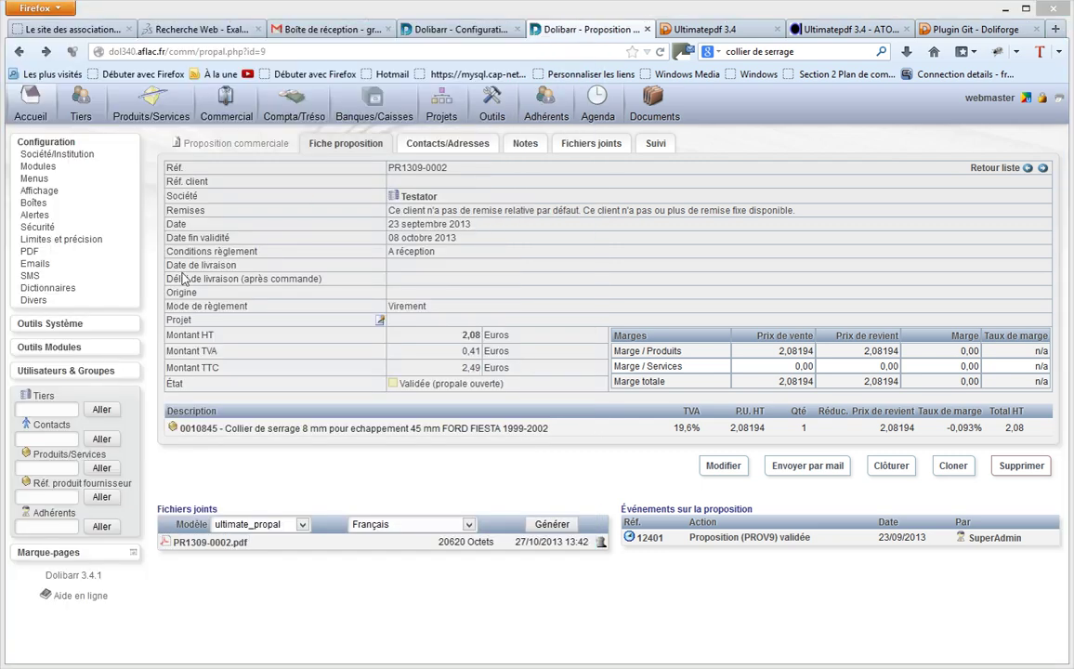
Remove the Contact client suivi propale contact from the proposal and return to its main sheet.
{"action": "left_click", "coordinate": [448, 149]}
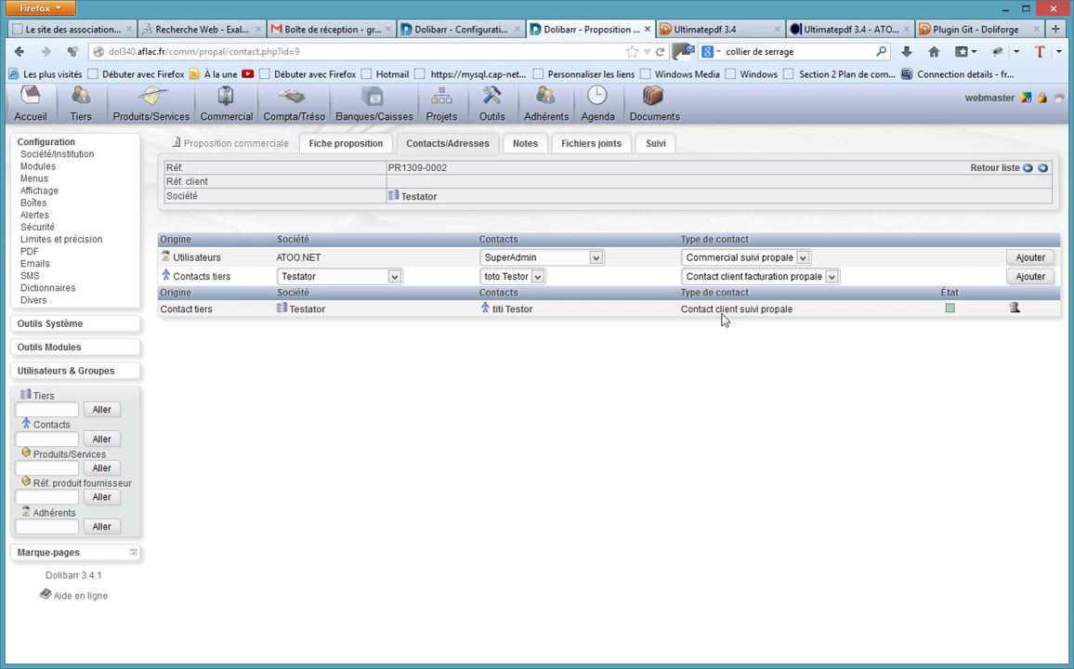
{"action": "left_click", "coordinate": [1016, 309]}
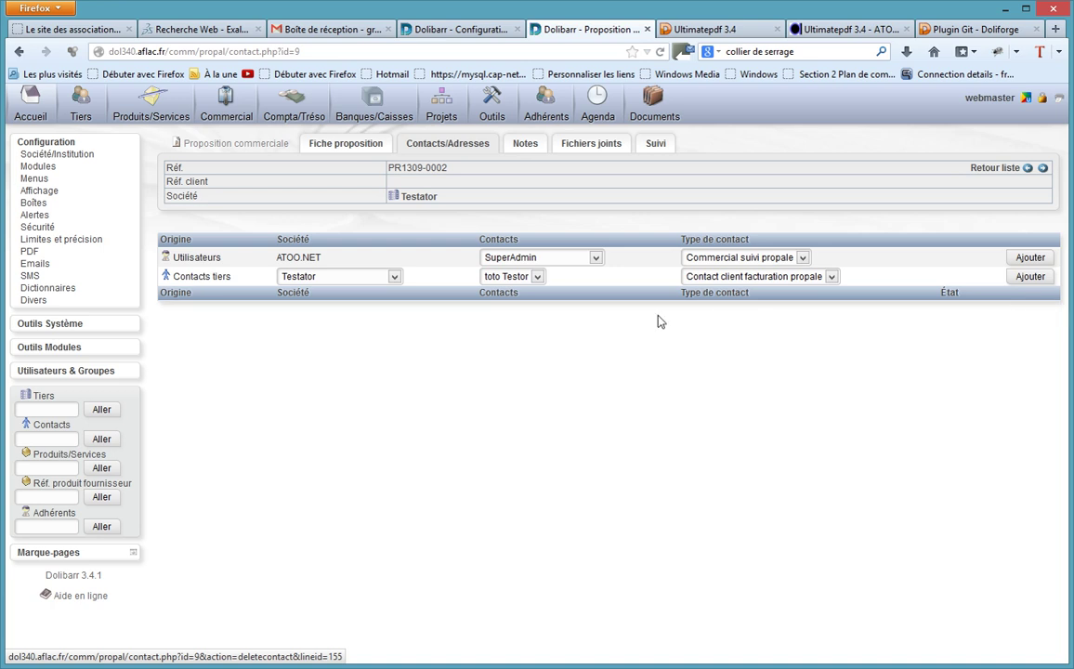
{"action": "left_click", "coordinate": [344, 146]}
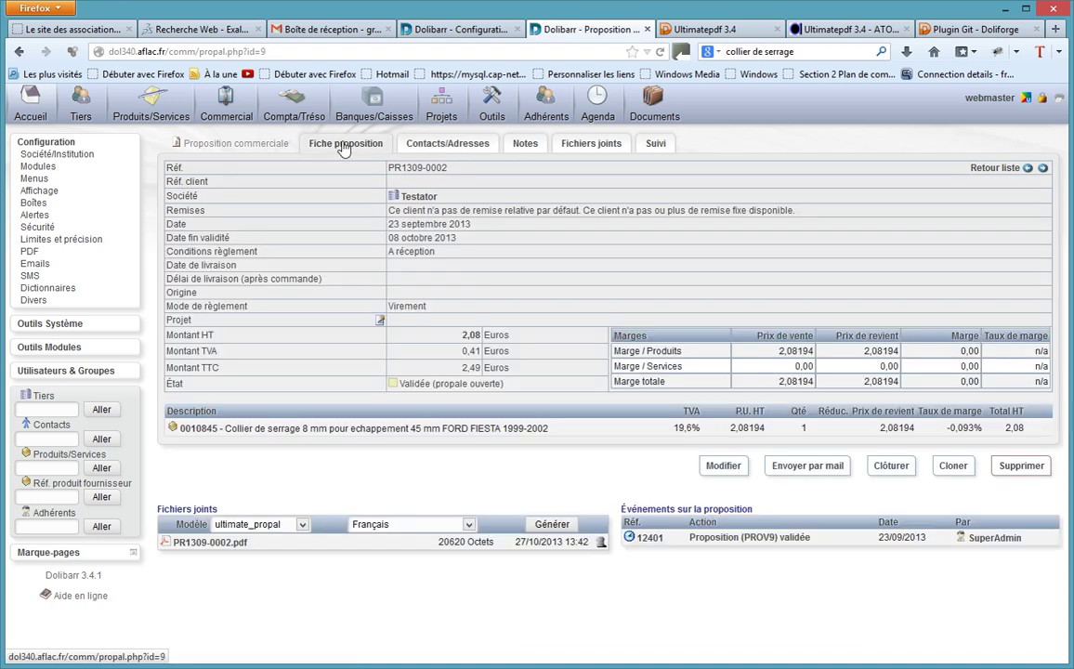
Regenerate the proposal's PDF without a linked contact, then open it and check the client's address block.
{"action": "left_click", "coordinate": [552, 525]}
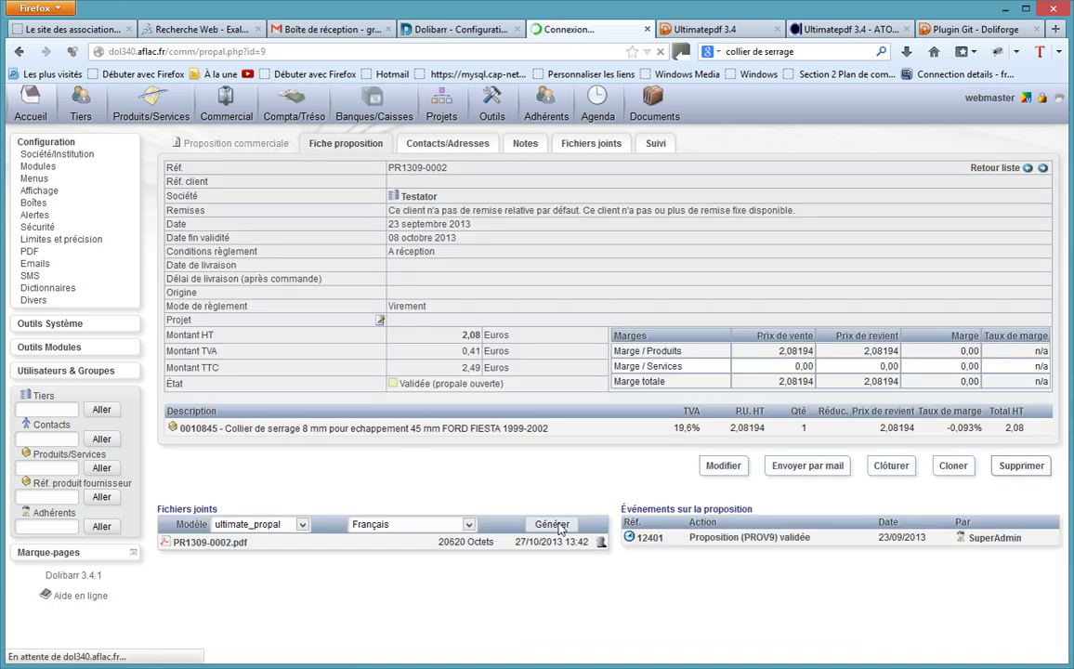
{"action": "left_click", "coordinate": [204, 541]}
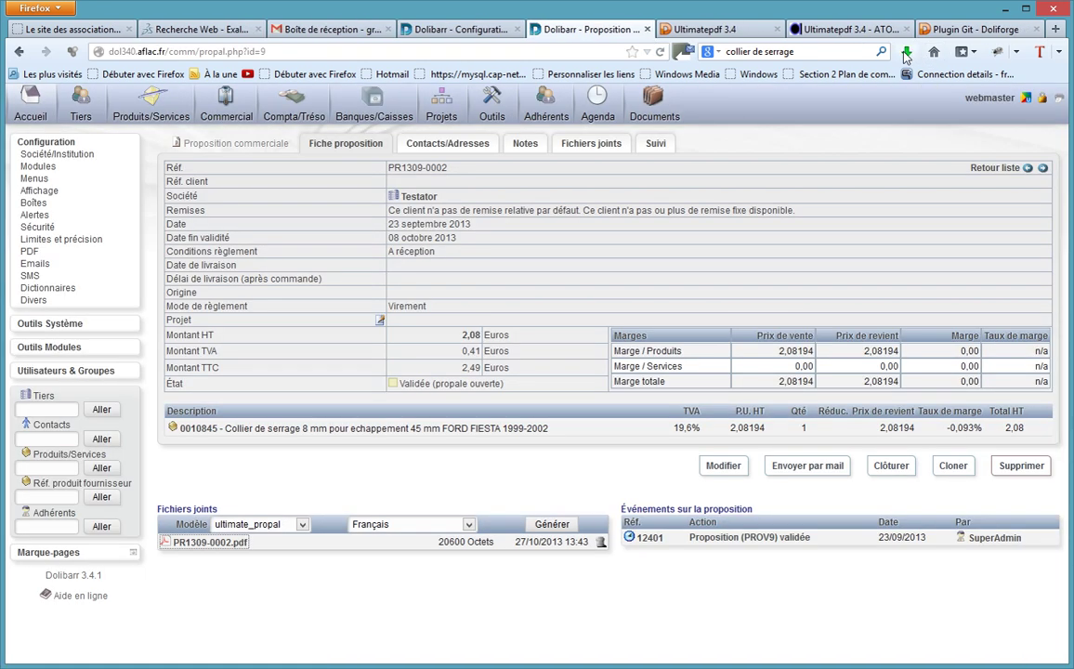
{"action": "left_click", "coordinate": [908, 54]}
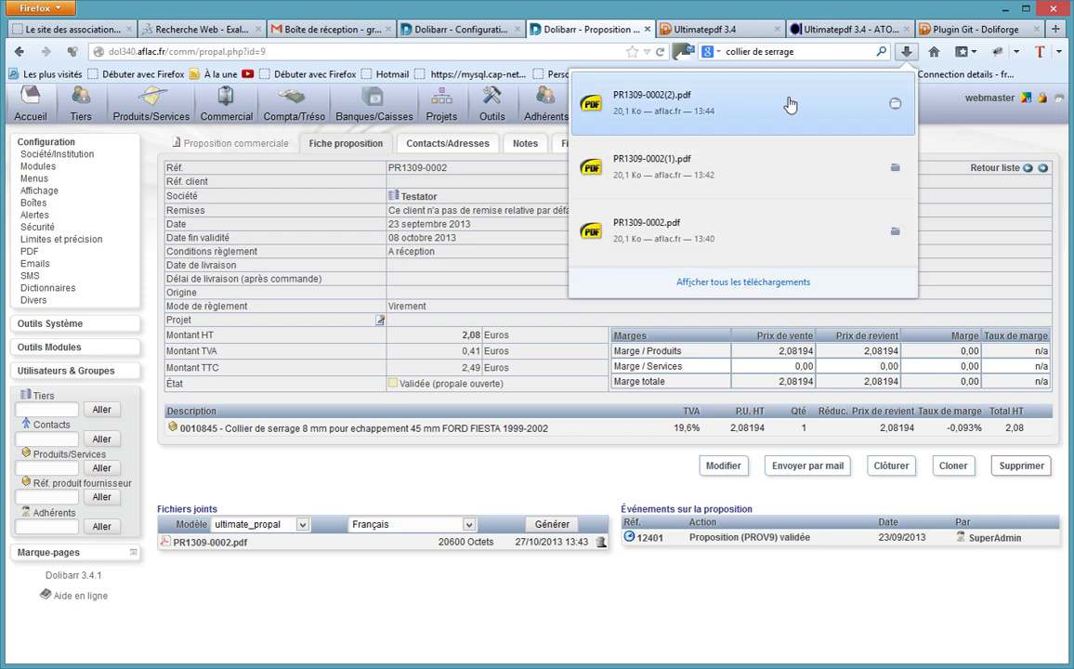
{"action": "left_click", "coordinate": [651, 93]}
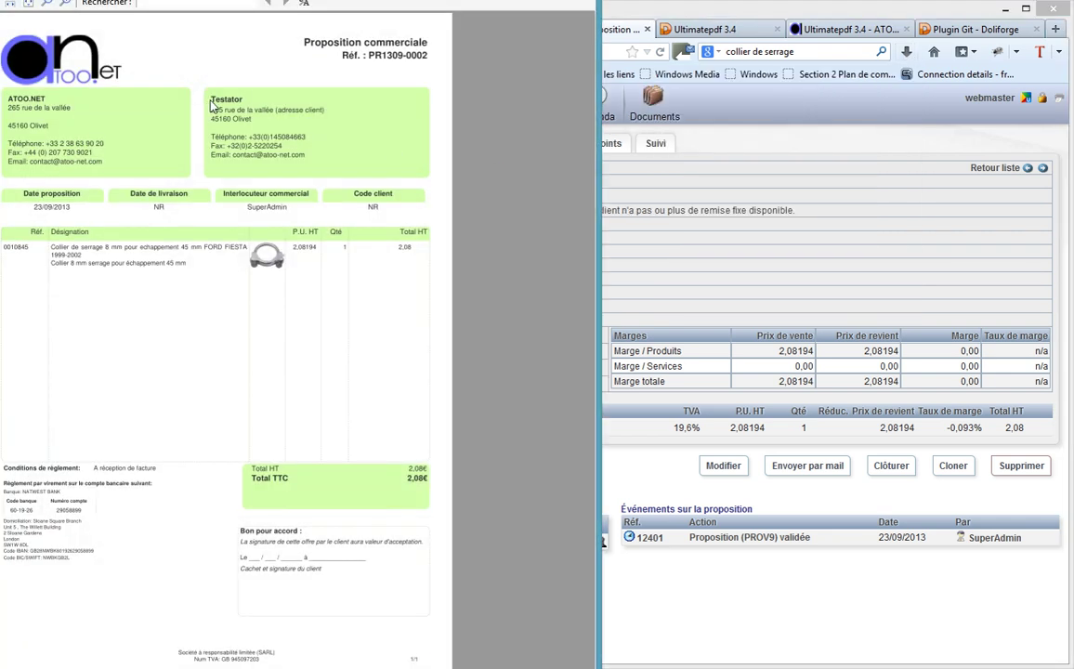
{"action": "left_click_drag", "start_coordinate": [212, 99], "coordinate": [249, 118]}
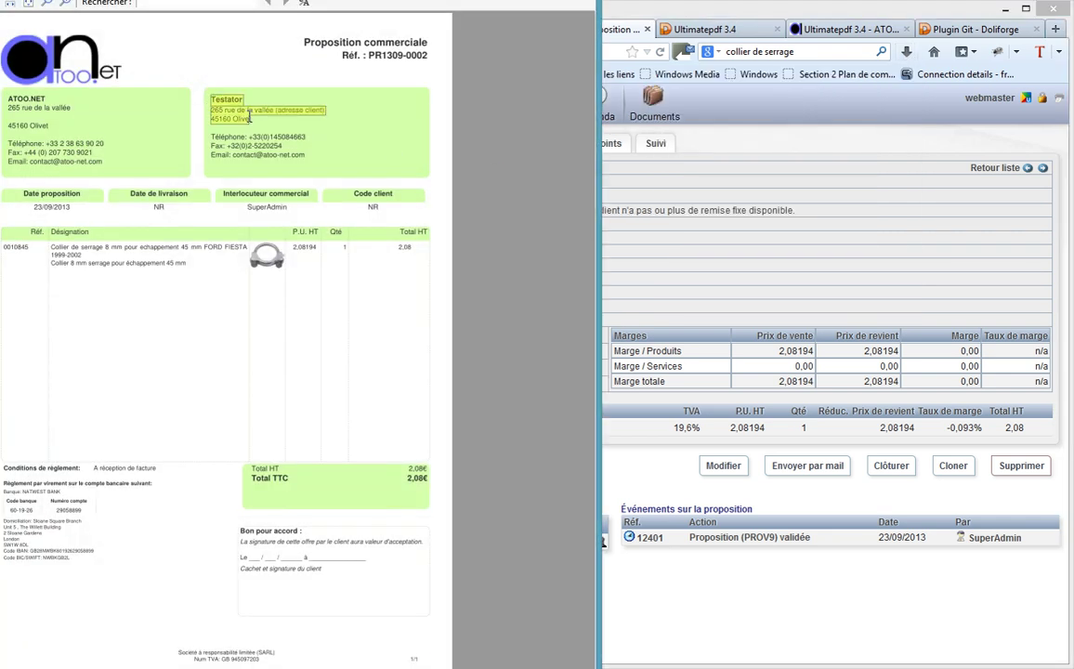
{"action": "left_click", "coordinate": [294, 114]}
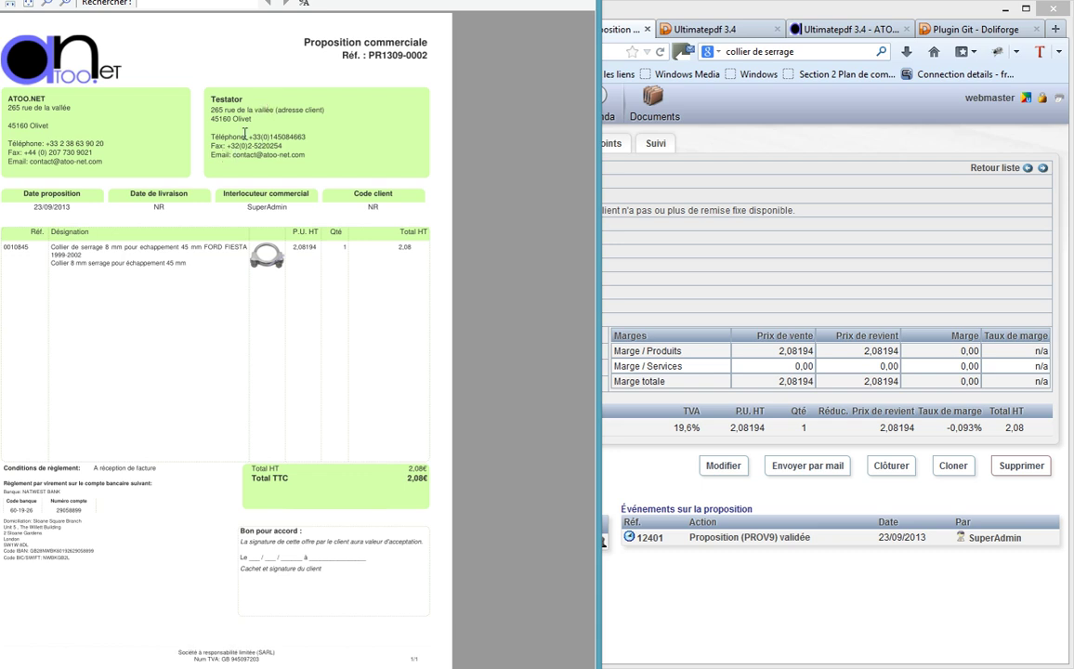
{"action": "key", "text": "alt+Tab"}
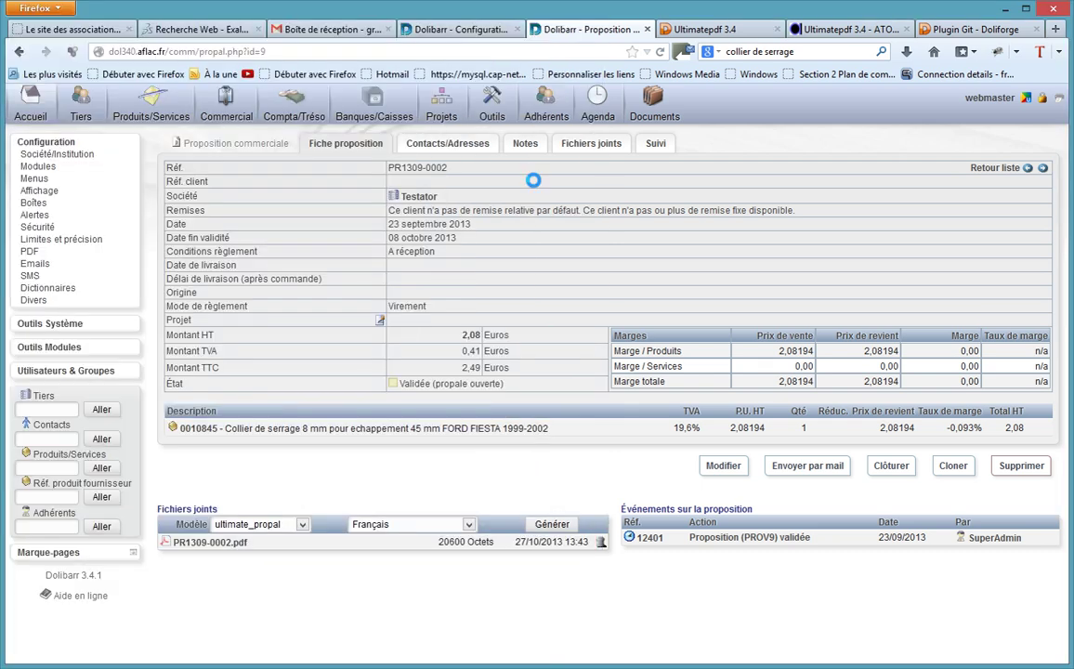
Add Testator's second listed contact to the proposal as Contact client suivi propale.
{"action": "left_click", "coordinate": [447, 147]}
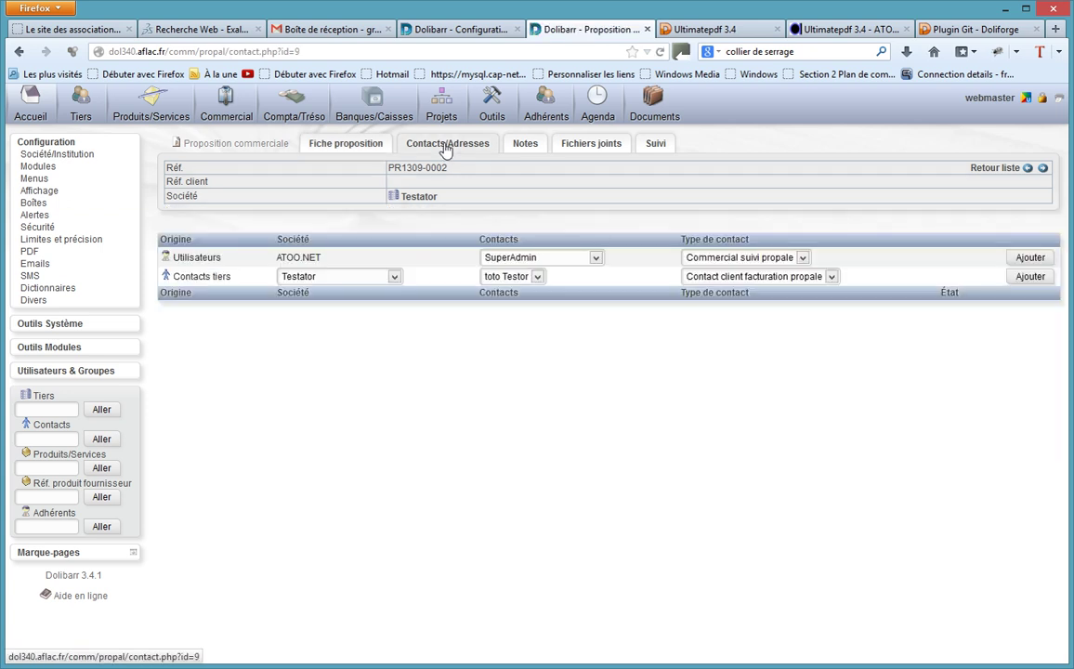
{"action": "left_click", "coordinate": [539, 278]}
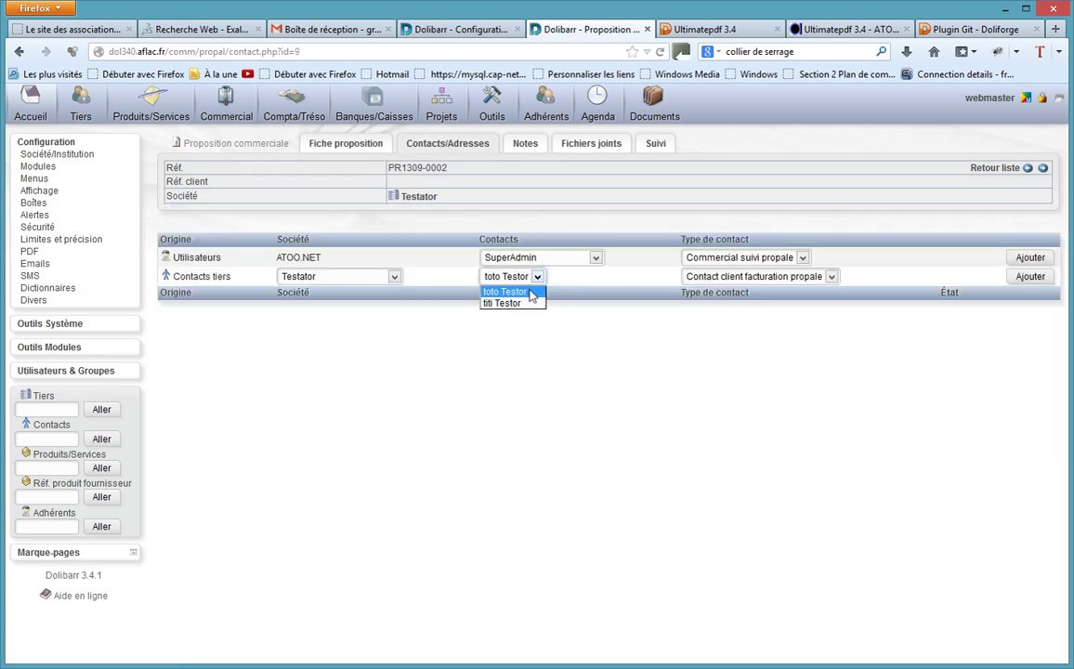
{"action": "left_click", "coordinate": [520, 304]}
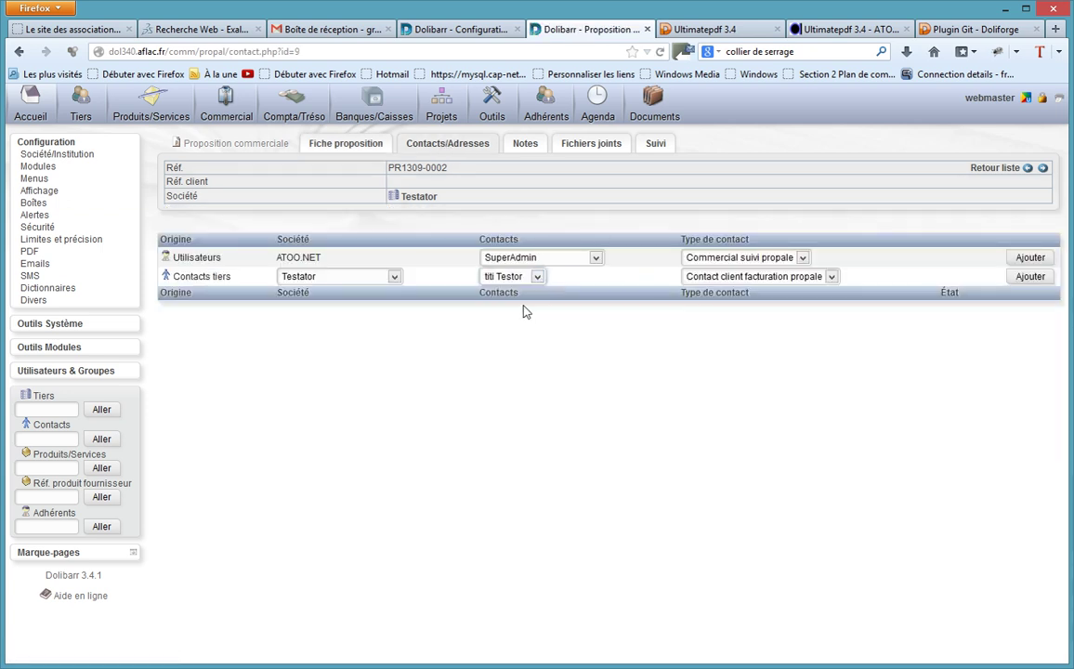
{"action": "left_click", "coordinate": [833, 277]}
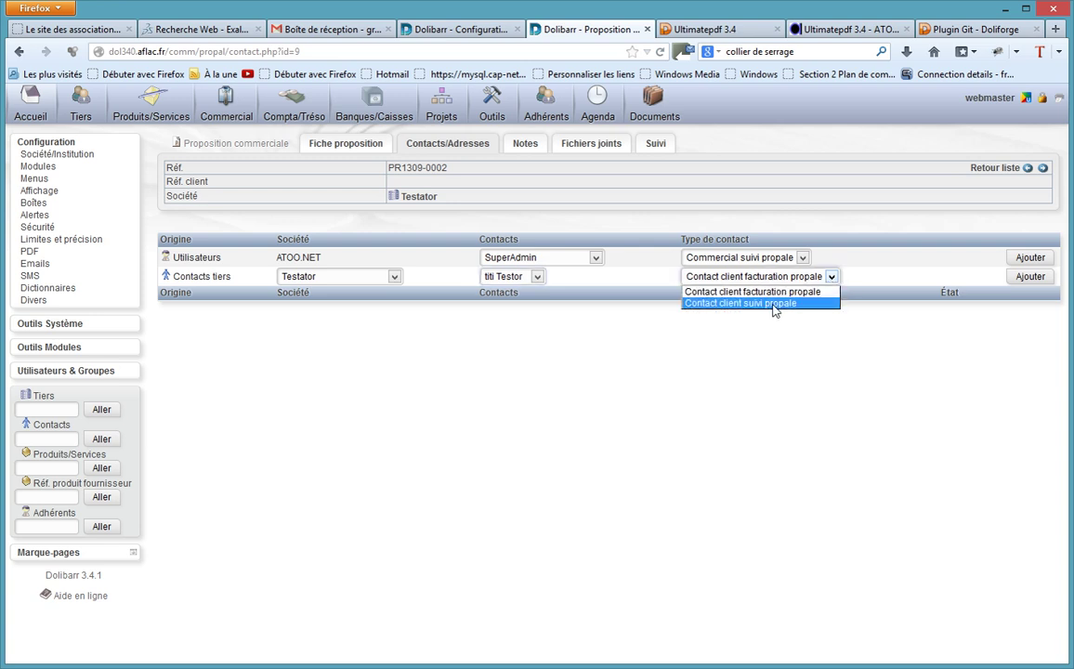
{"action": "left_click", "coordinate": [774, 304]}
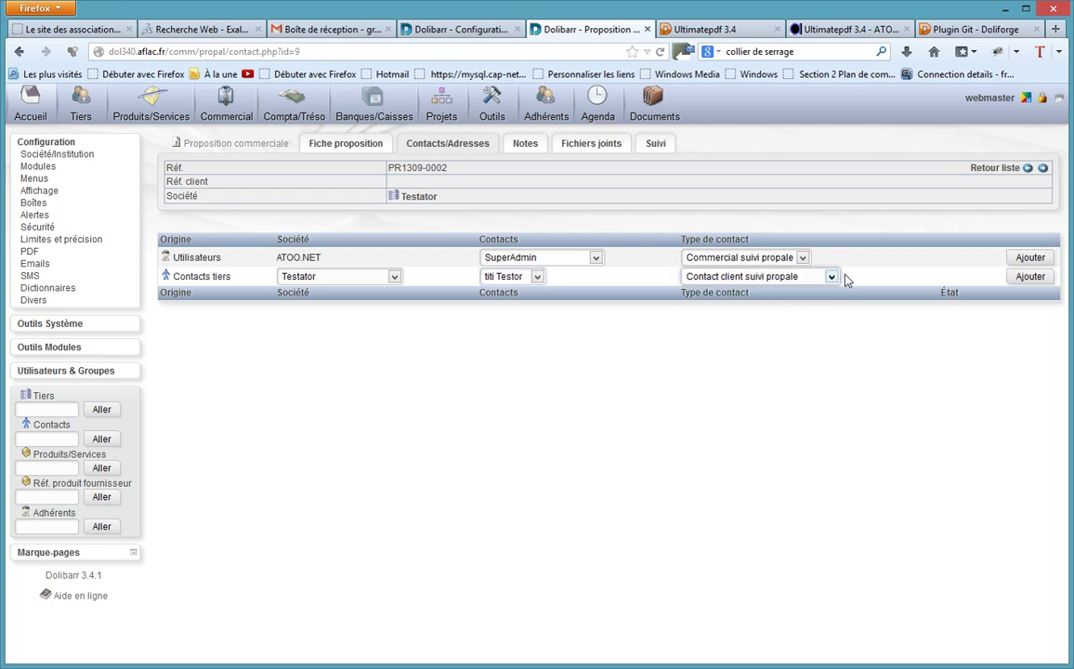
{"action": "left_click", "coordinate": [1030, 277]}
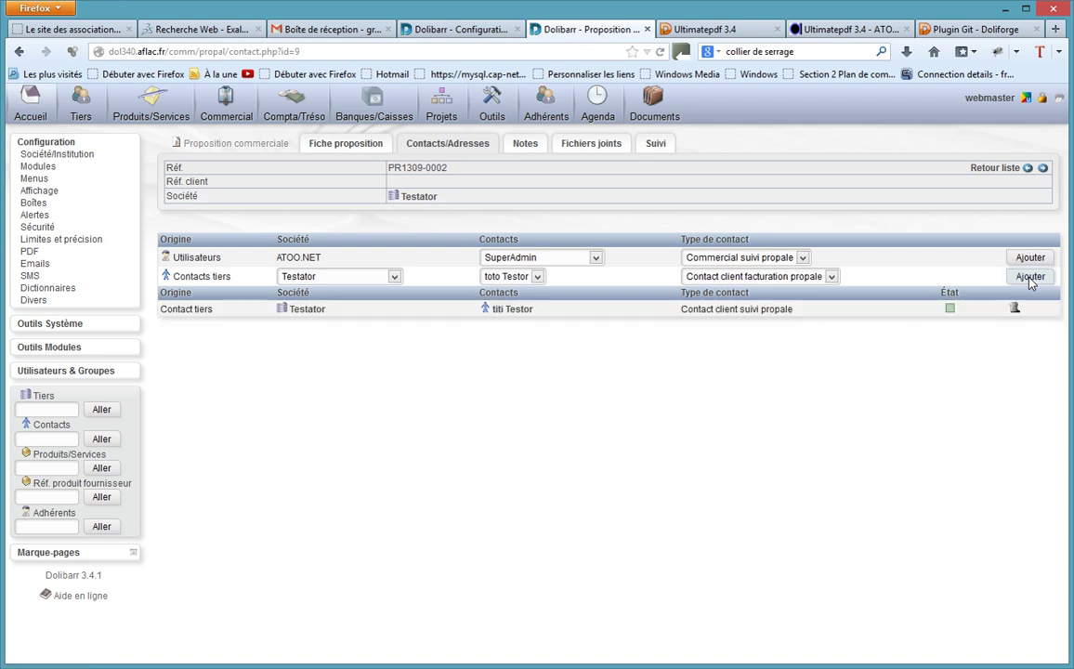
Regenerate the proposal's PDF with the contact linked again and open the new file to check the recipient block.
{"action": "left_click", "coordinate": [332, 147]}
{"action": "left_click", "coordinate": [550, 526]}
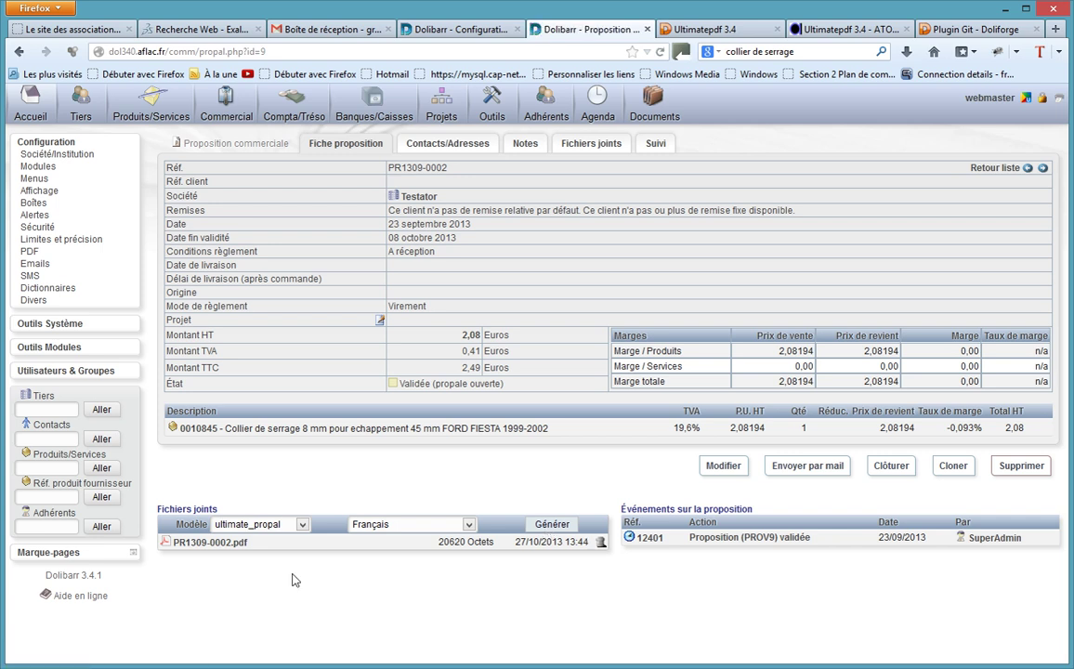
{"action": "left_click", "coordinate": [196, 544]}
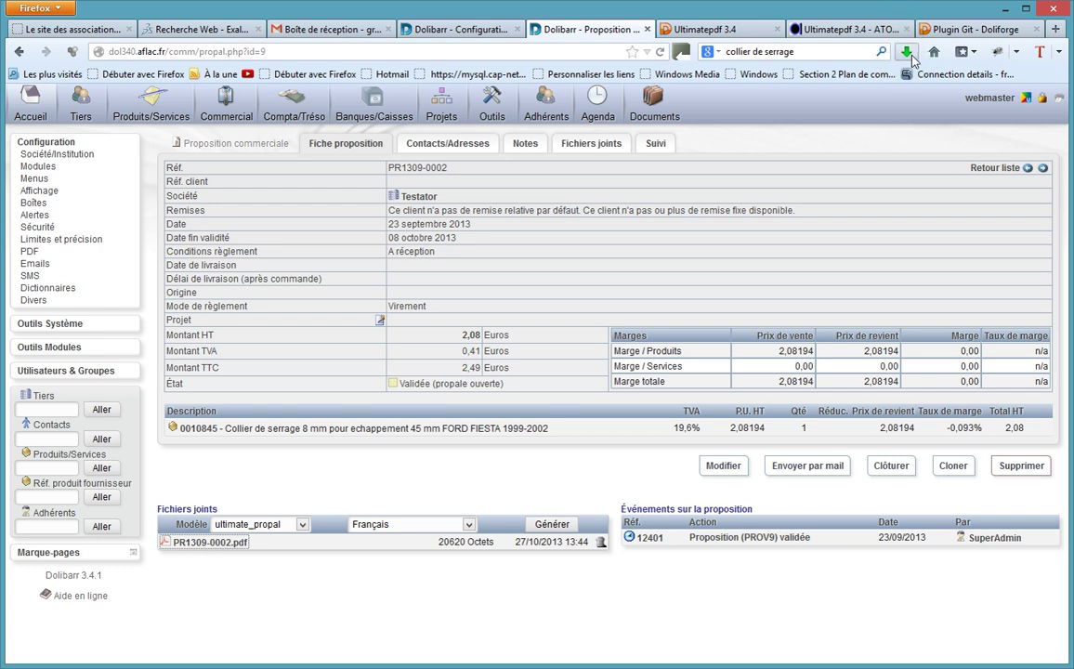
{"action": "left_click", "coordinate": [909, 53]}
{"action": "left_click", "coordinate": [777, 91]}
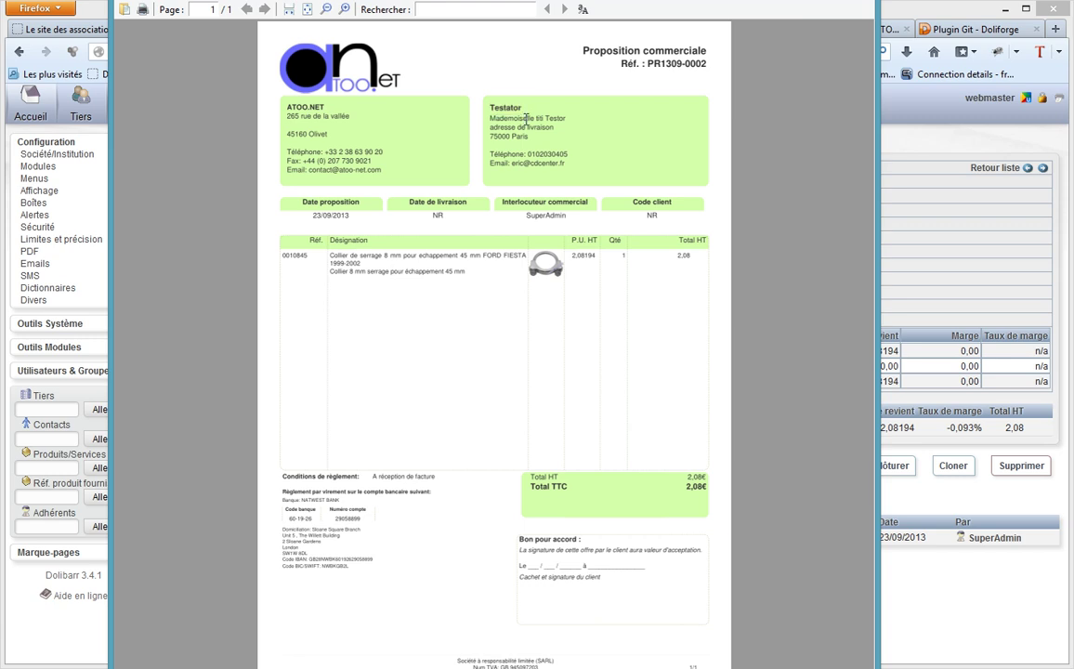
Check the contact name, delivery address, phone and email lines in the proposal PDF's recipient block and close the file.
{"action": "left_click_drag", "start_coordinate": [491, 118], "coordinate": [555, 132]}
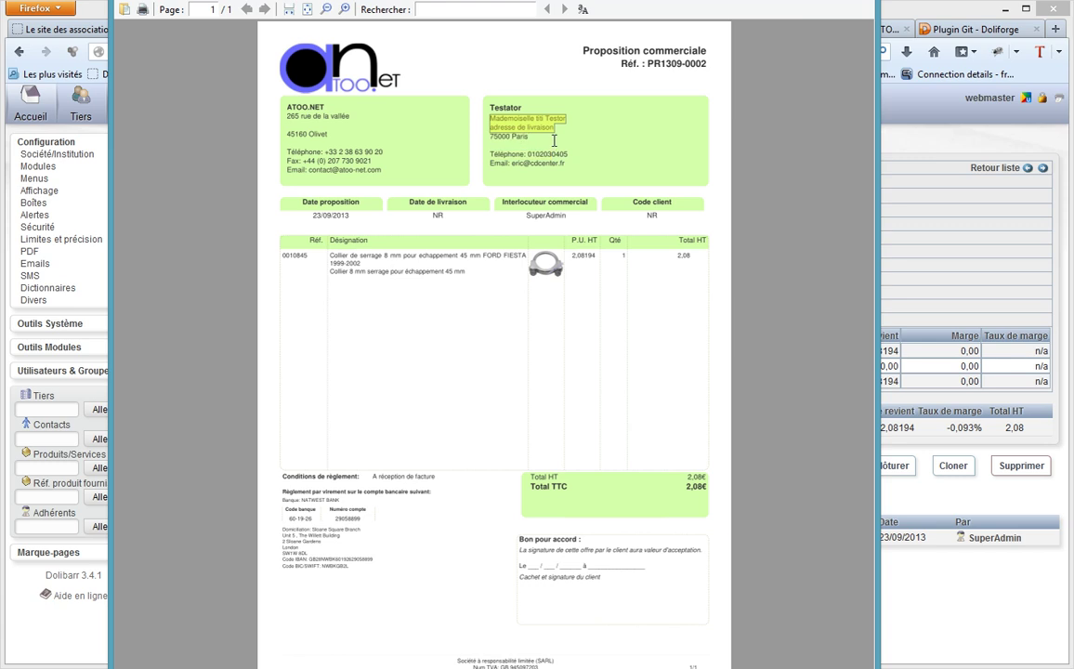
{"action": "left_click_drag", "start_coordinate": [493, 153], "coordinate": [630, 174]}
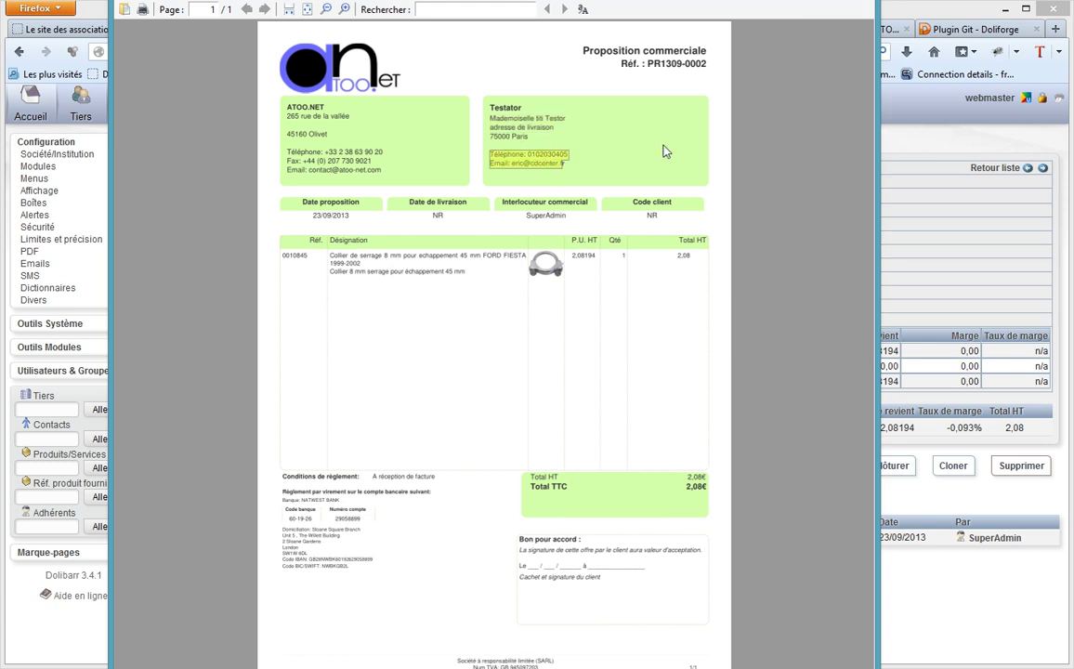
{"action": "key", "text": "Escape"}
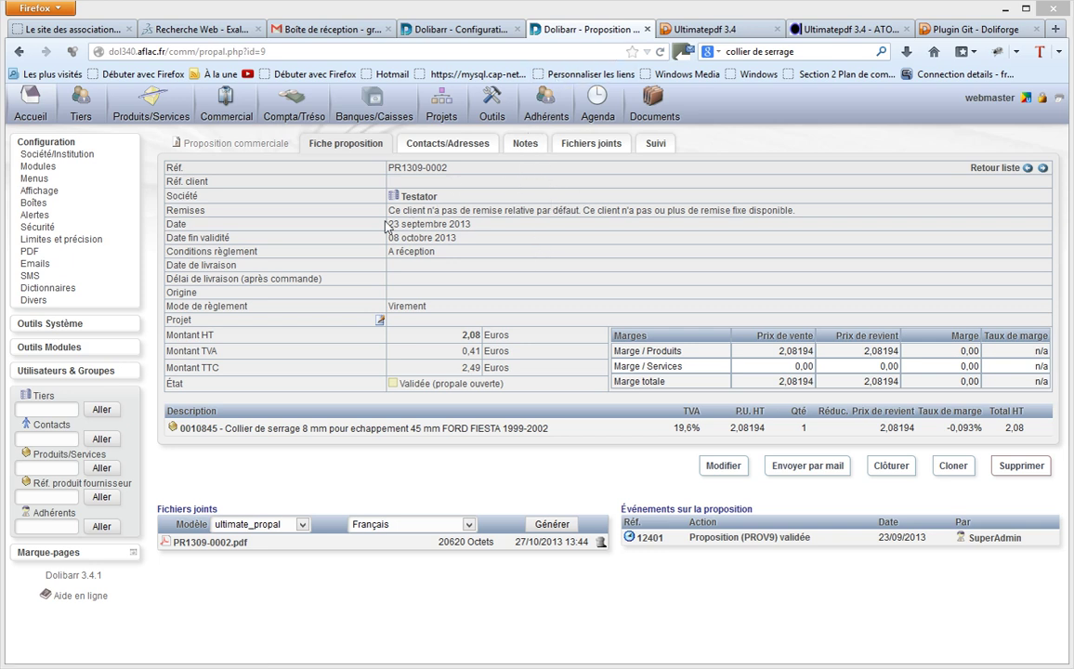
Enable the Ultimatepdf option that displays a fold mark at one third of the page.
{"action": "left_click", "coordinate": [462, 30]}
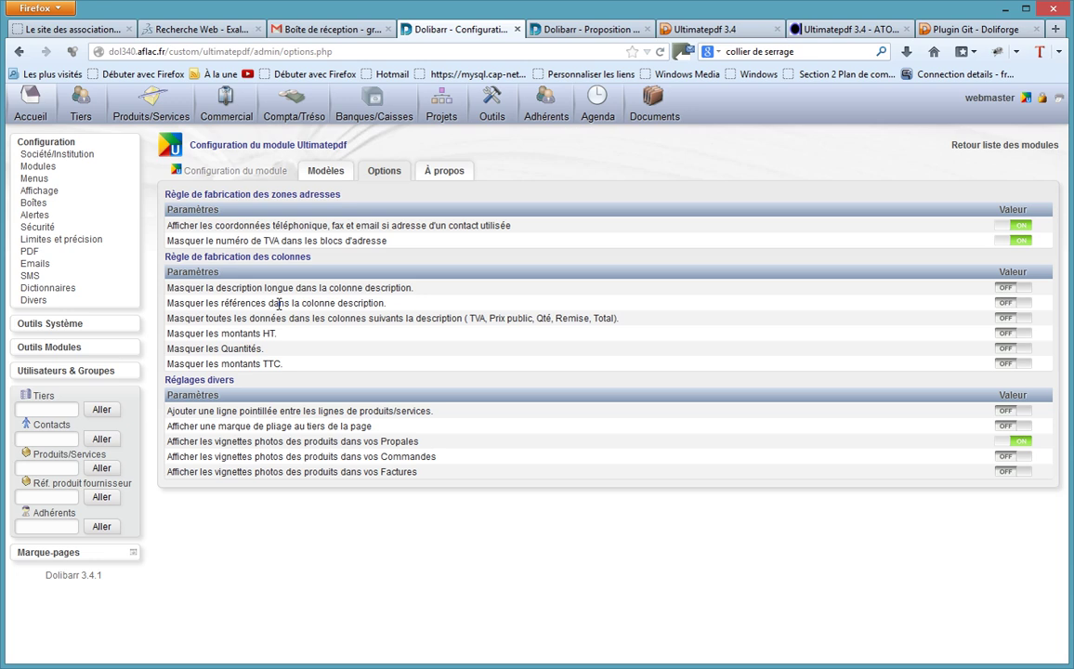
{"action": "left_click_drag", "start_coordinate": [204, 293], "coordinate": [265, 290]}
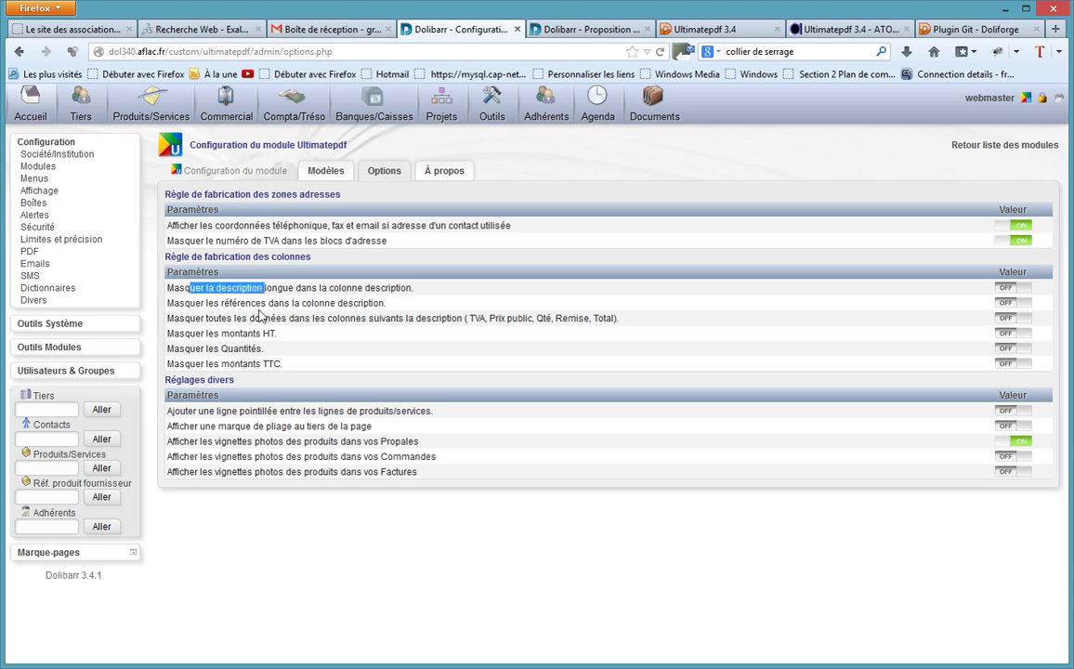
{"action": "left_click", "coordinate": [243, 391]}
{"action": "left_click_drag", "start_coordinate": [206, 425], "coordinate": [335, 437]}
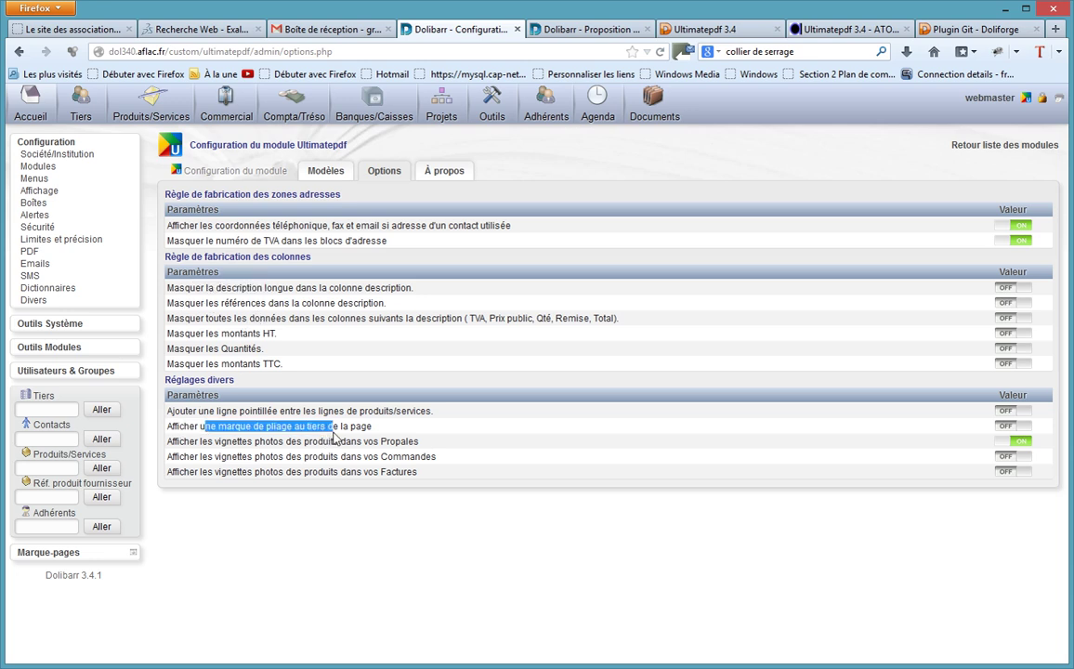
{"action": "left_click", "coordinate": [1008, 428]}
Set the border line of mon modèle vert to Ligne continue, save it, and select that model as the active design.
{"action": "left_click", "coordinate": [324, 174]}
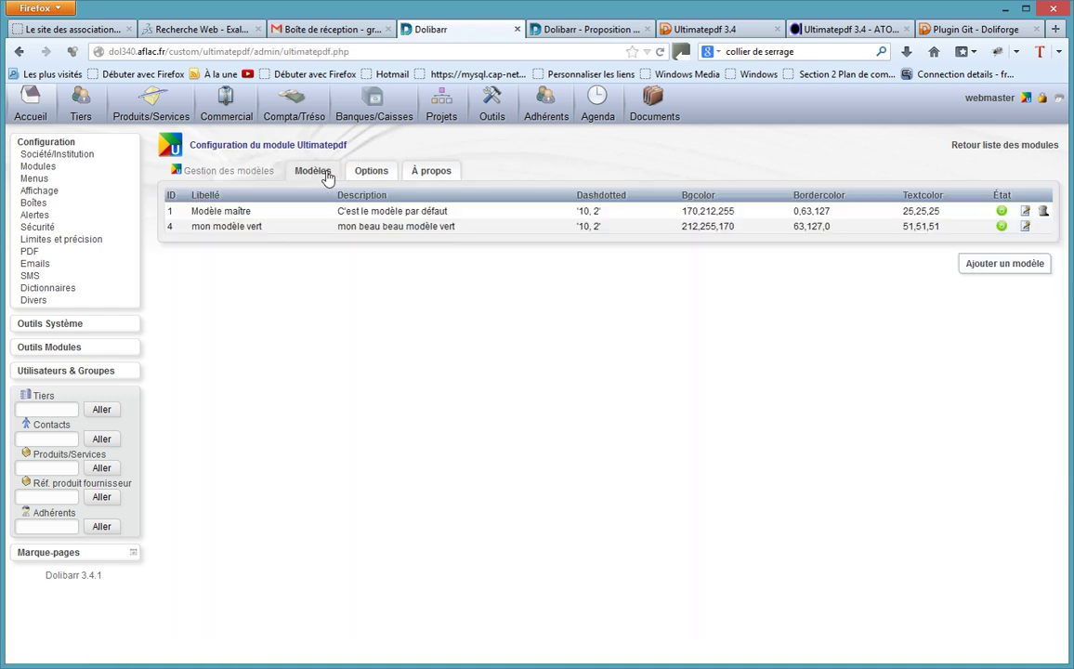
{"action": "left_click", "coordinate": [1026, 229]}
{"action": "left_click", "coordinate": [558, 284]}
{"action": "left_click", "coordinate": [535, 303]}
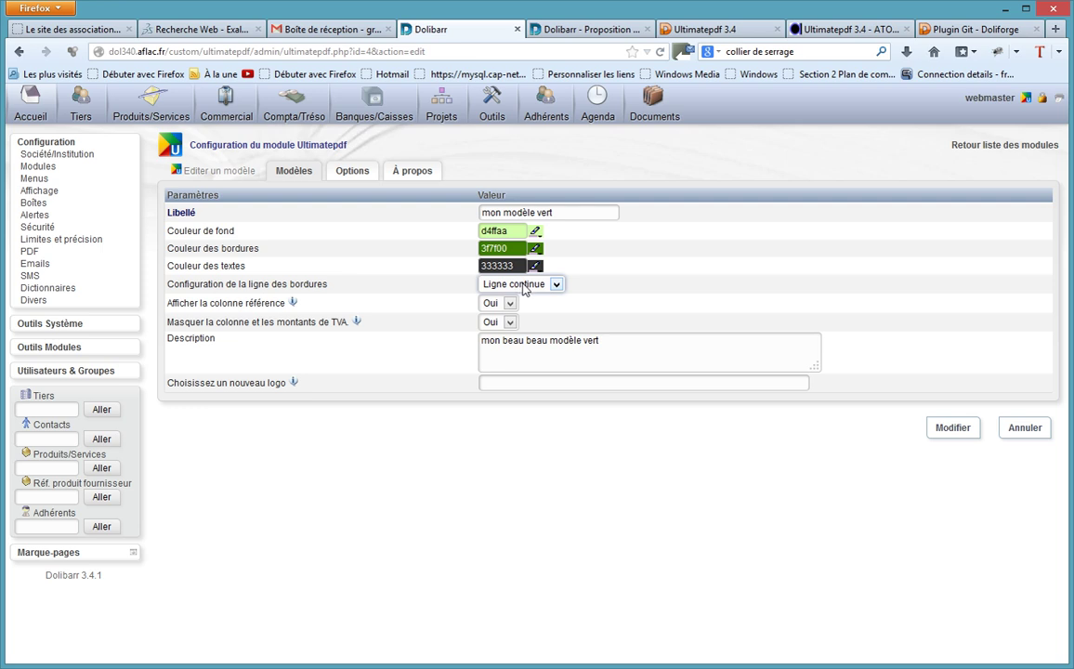
{"action": "left_click", "coordinate": [955, 429]}
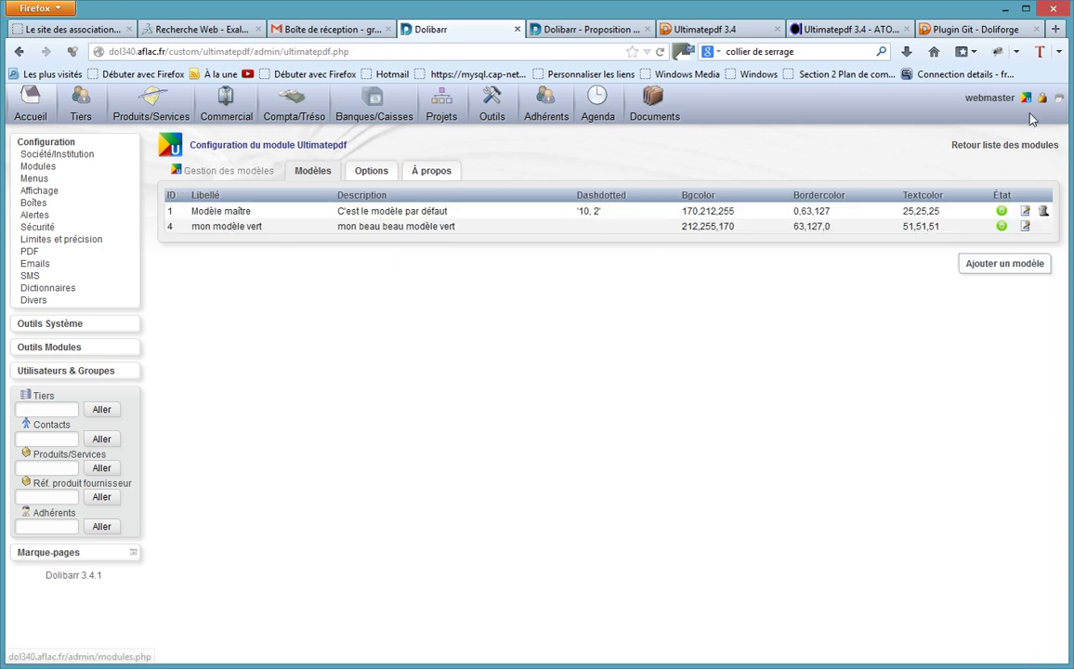
{"action": "left_click", "coordinate": [1026, 97]}
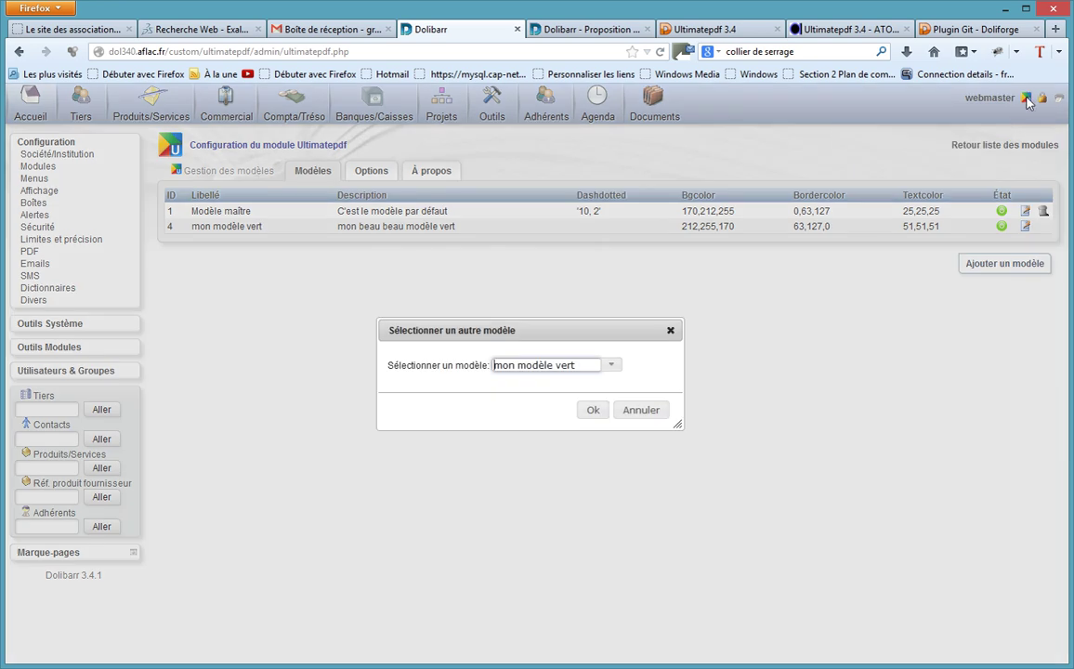
{"action": "left_click", "coordinate": [589, 410]}
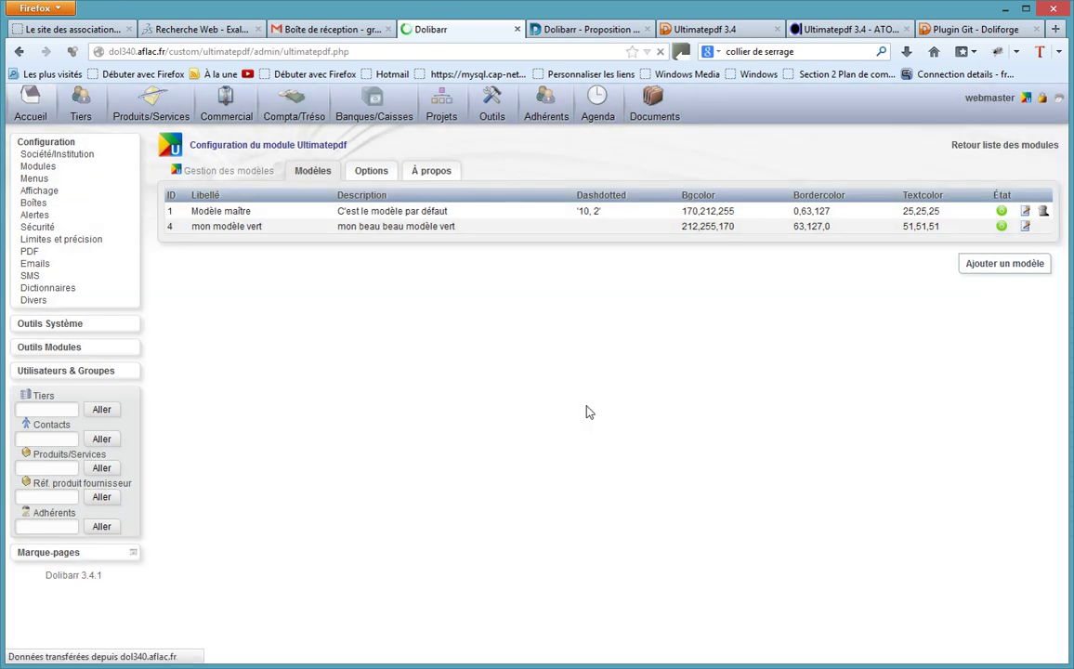
Regenerate proposal PR1309-0002's PDF, open the new file to check its borders and fold mark, and close it.
{"action": "left_click", "coordinate": [595, 27]}
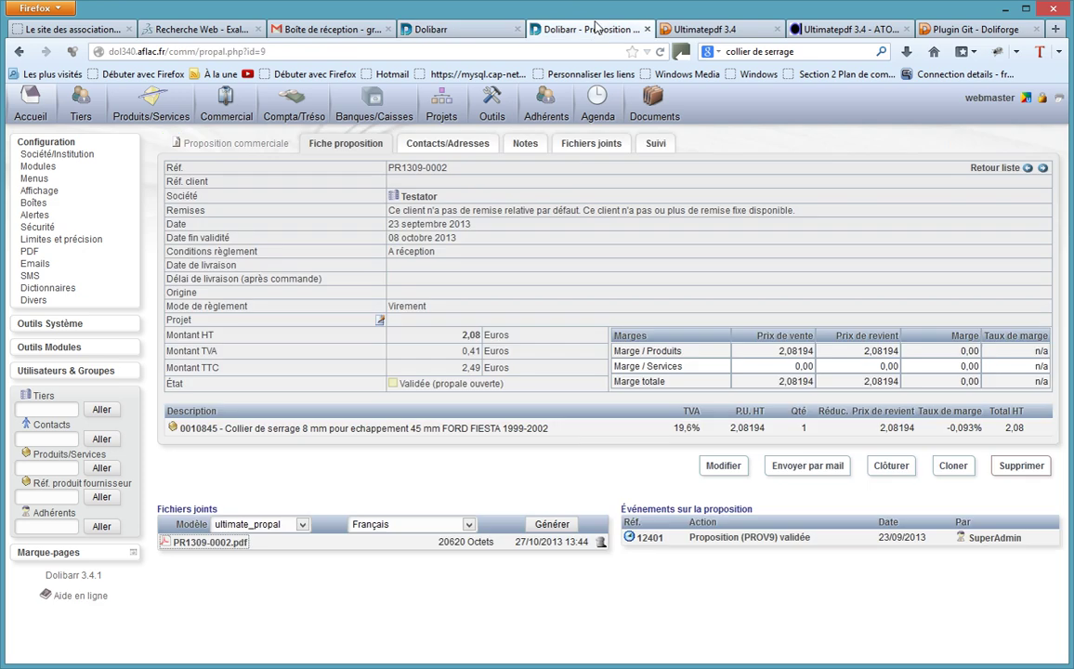
{"action": "left_click", "coordinate": [548, 526]}
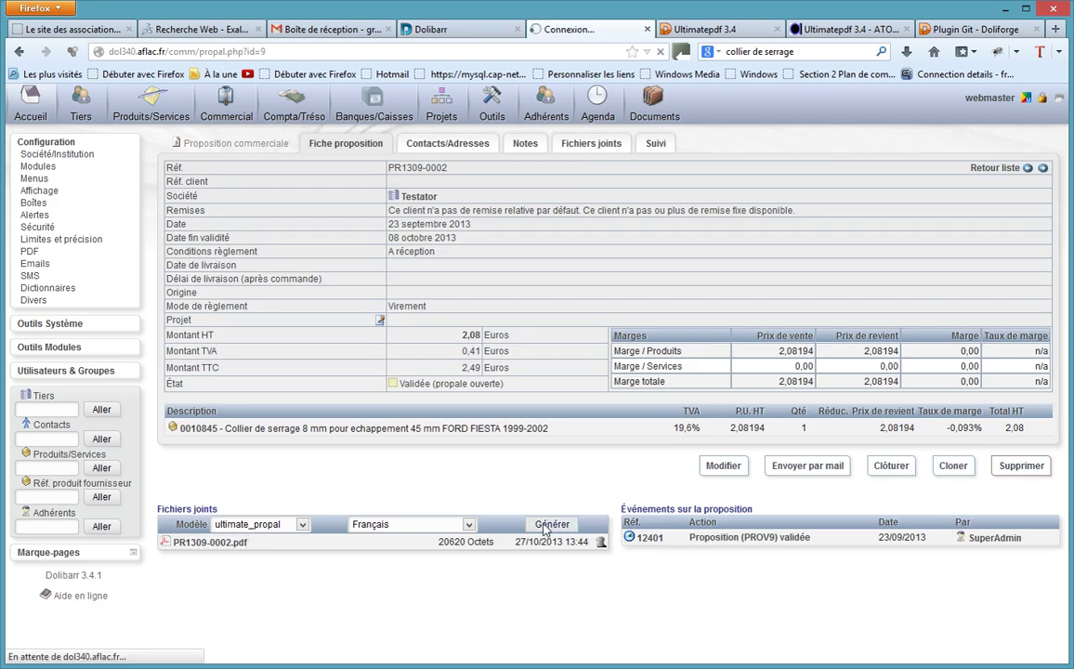
{"action": "left_click", "coordinate": [199, 545]}
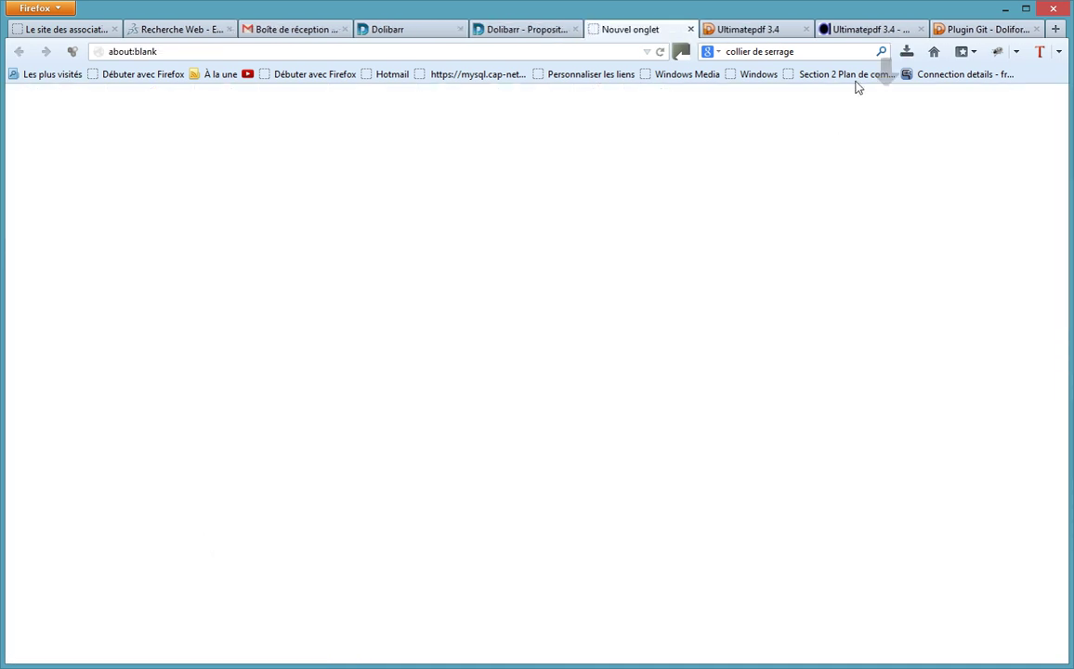
{"action": "left_click", "coordinate": [907, 54]}
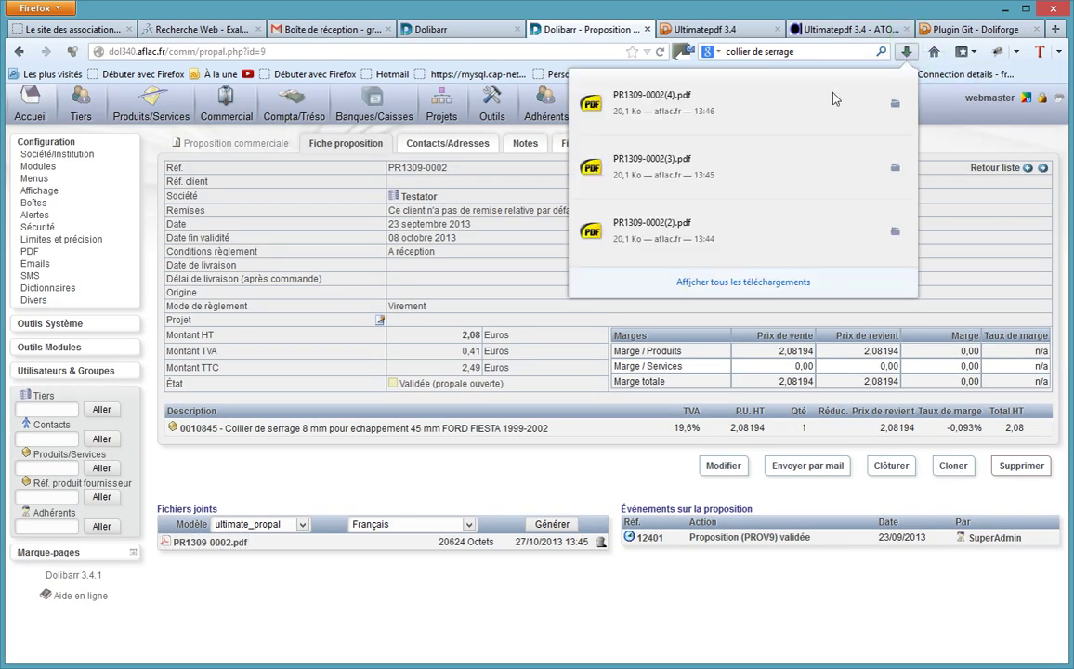
{"action": "left_click", "coordinate": [699, 108]}
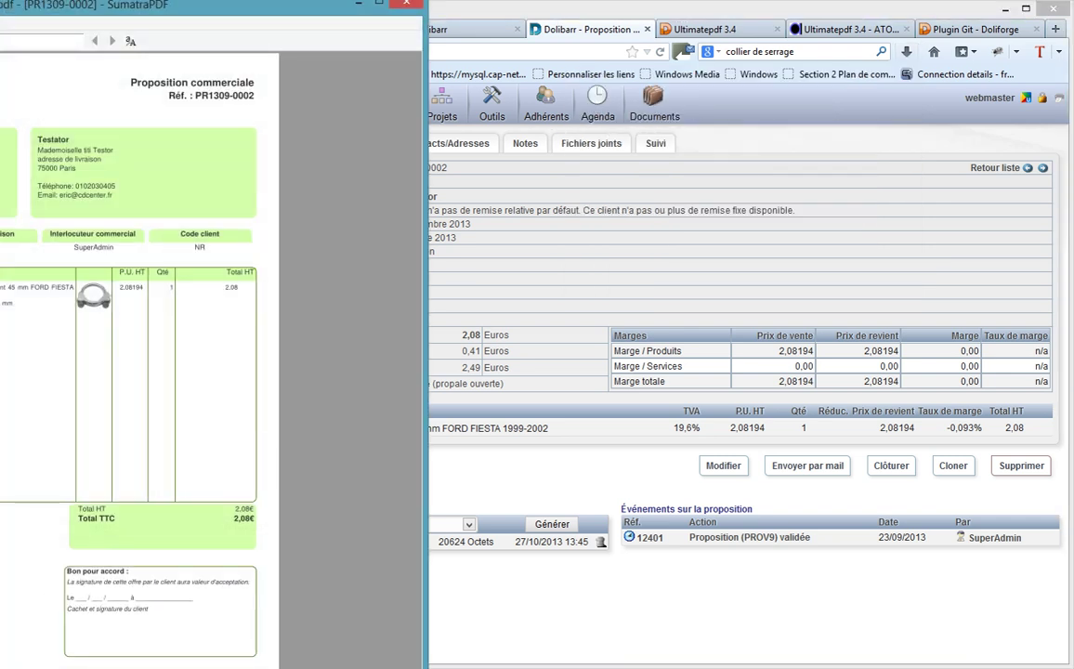
{"action": "left_click_drag", "start_coordinate": [246, 14], "coordinate": [625, 33]}
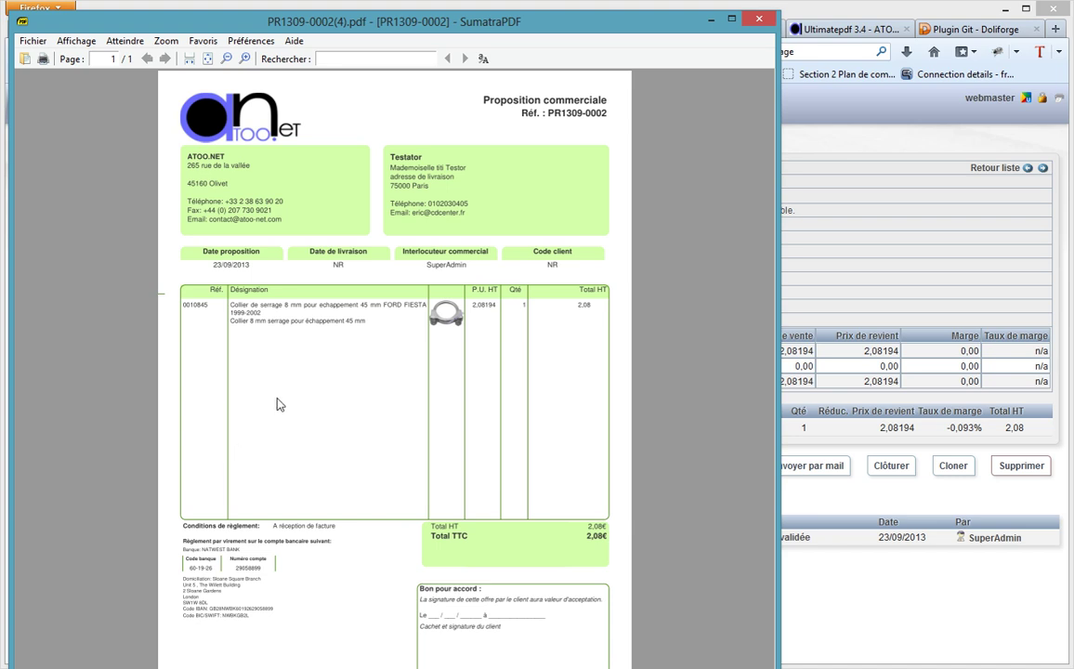
{"action": "left_click", "coordinate": [759, 19]}
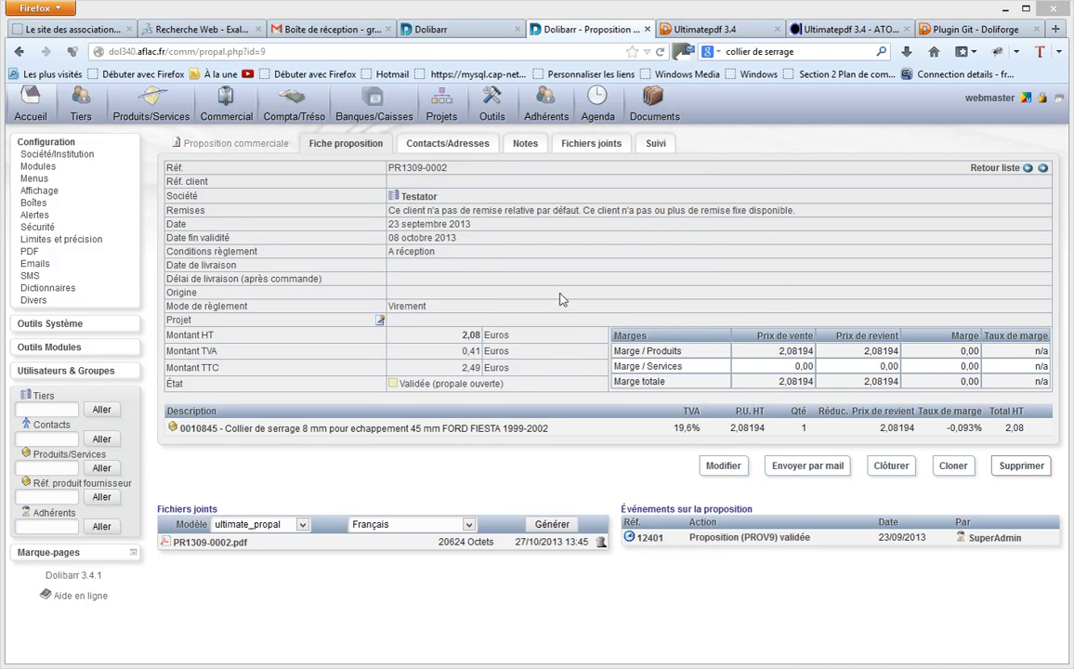